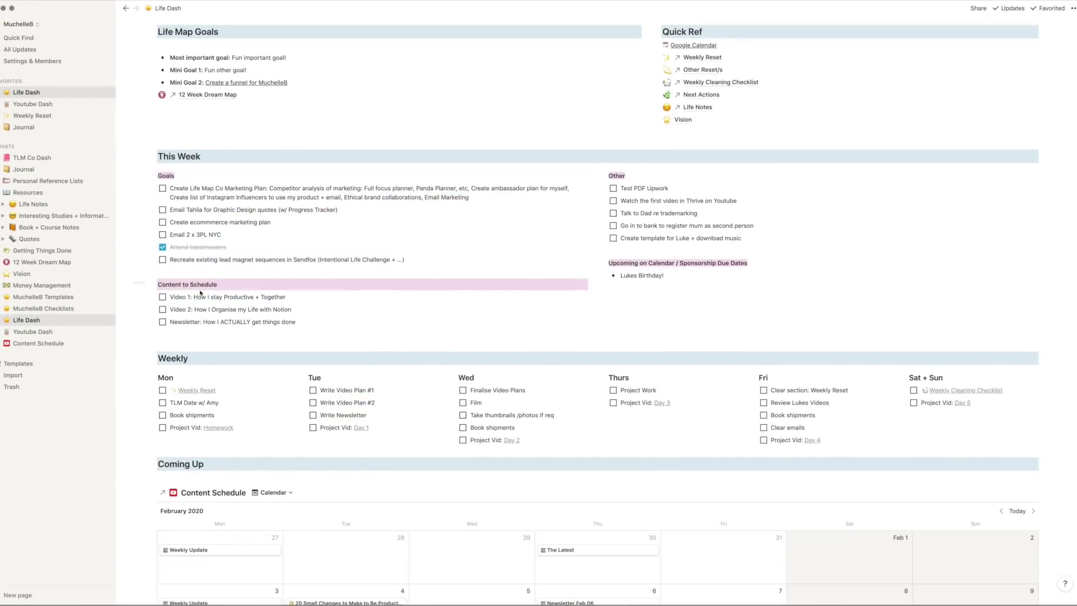
scroll(131, 145, up, 2)
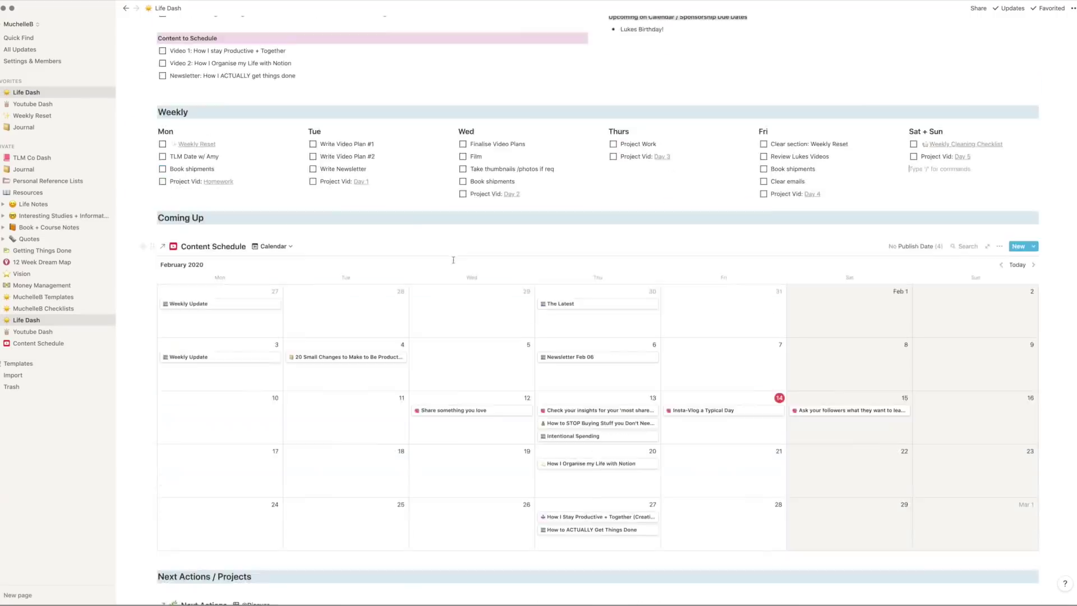
scroll(257, 236, down, 10)
scroll(257, 237, up, 3)
click(254, 230)
click(257, 236)
click(256, 232)
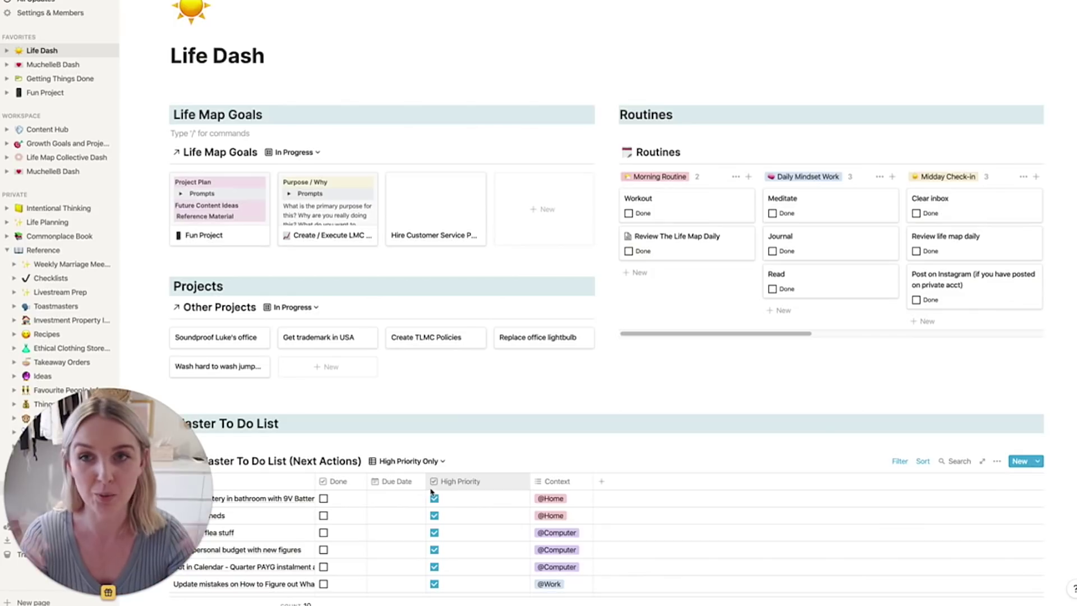
scroll(474, 181, up, 1)
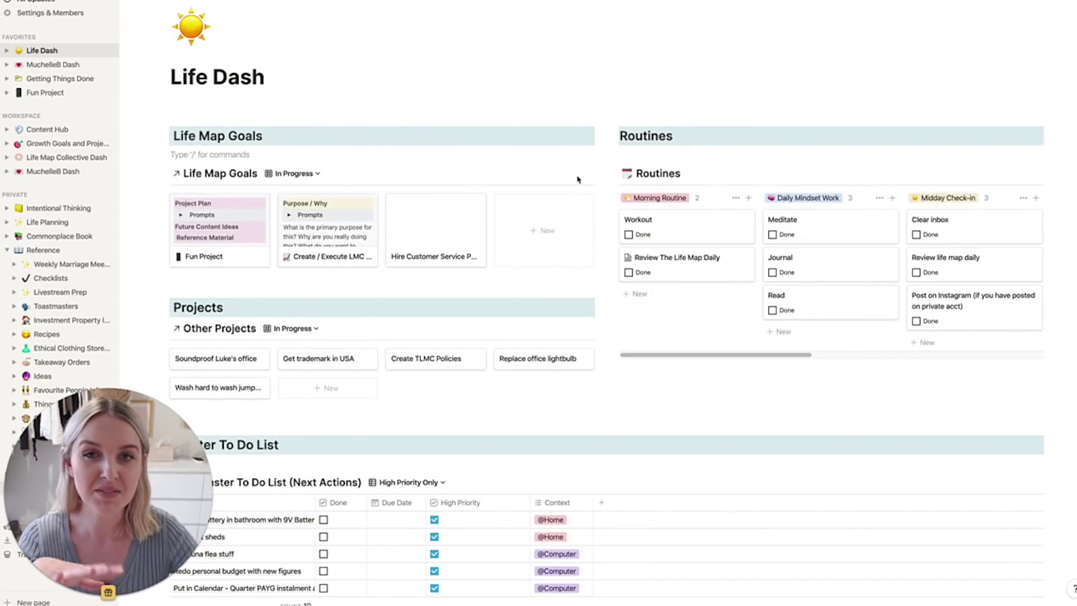
scroll(600, 173, down, 10)
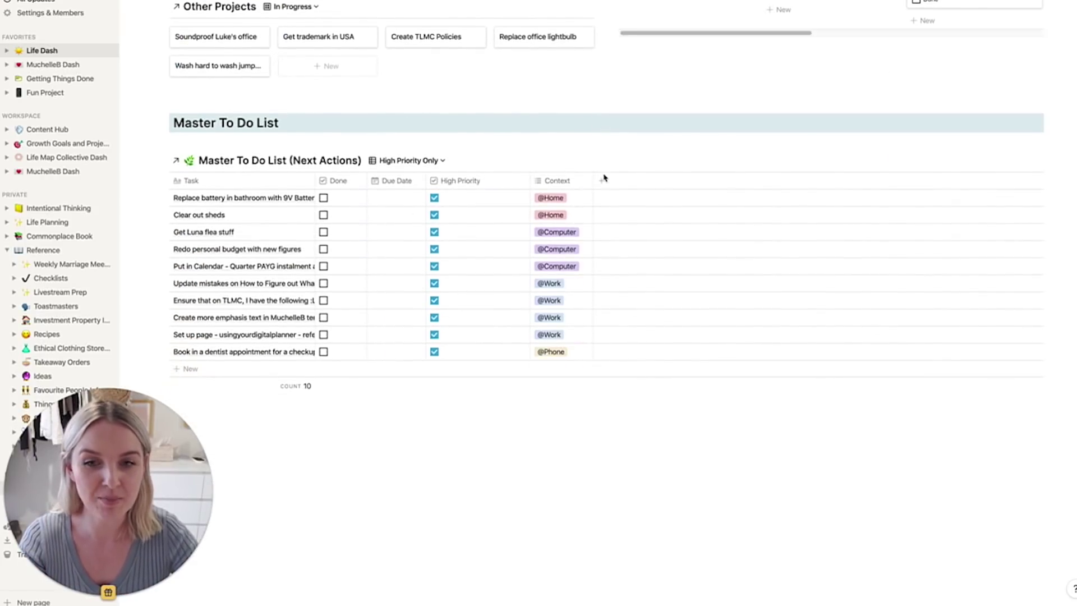
scroll(603, 176, up, 10)
scroll(604, 177, down, 5)
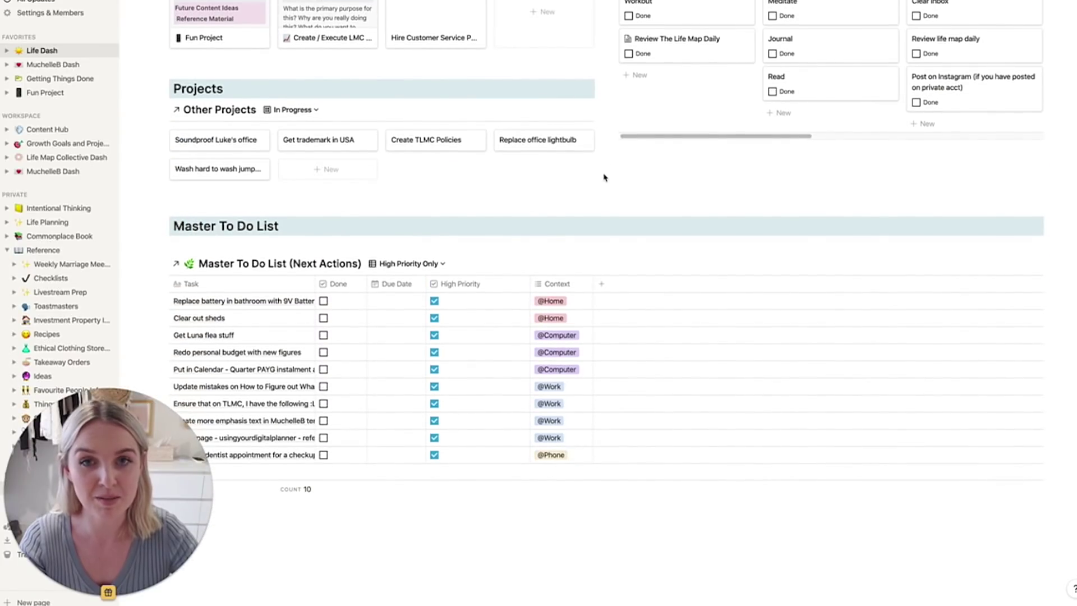
scroll(604, 177, up, 5)
scroll(604, 178, down, 3)
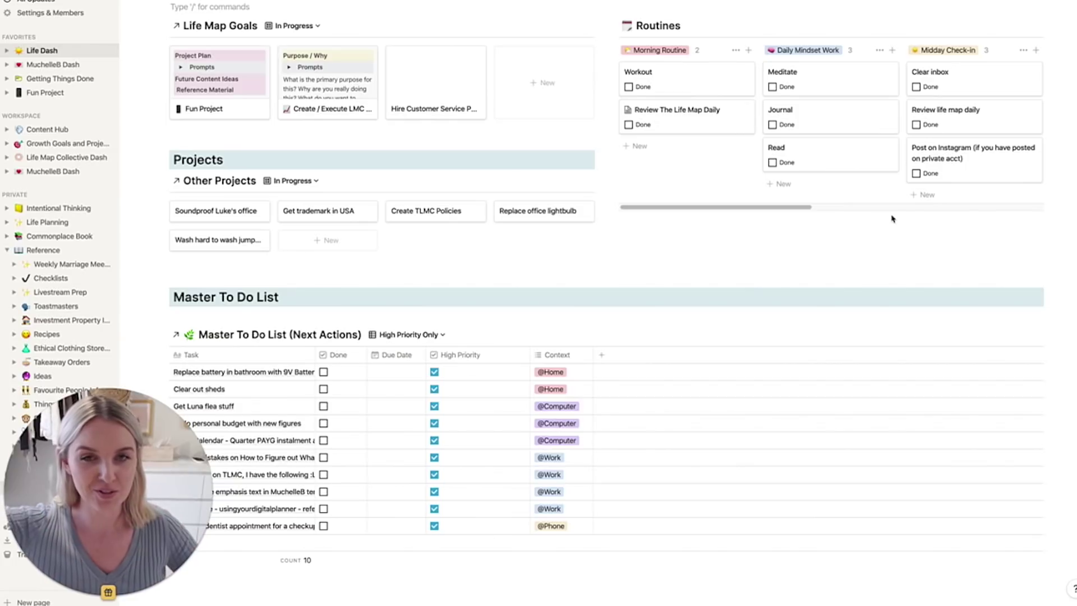
scroll(891, 218, up, 3)
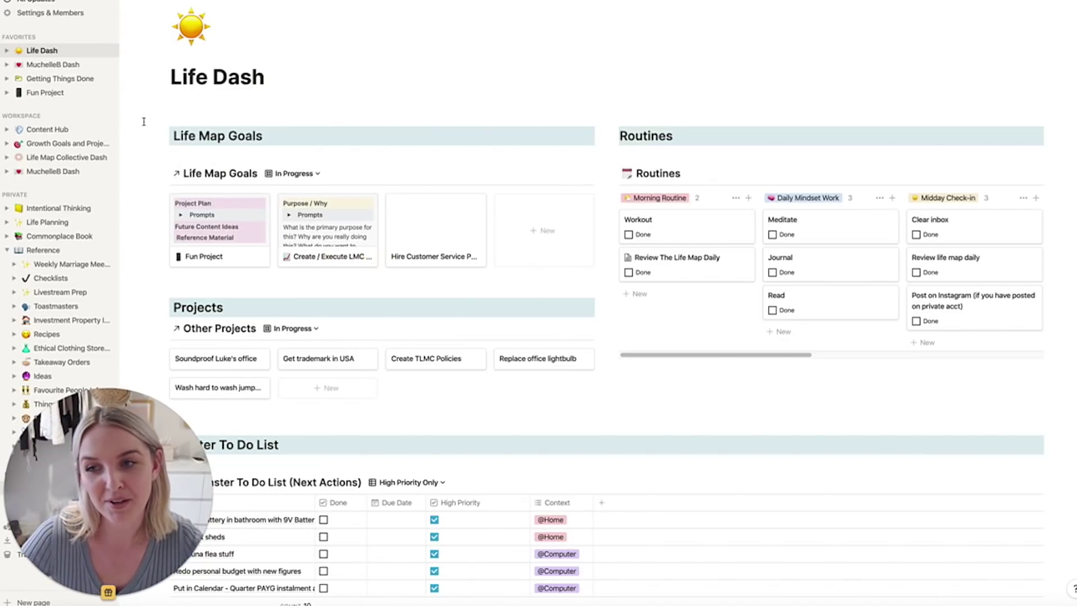
drag(143, 121, 440, 356)
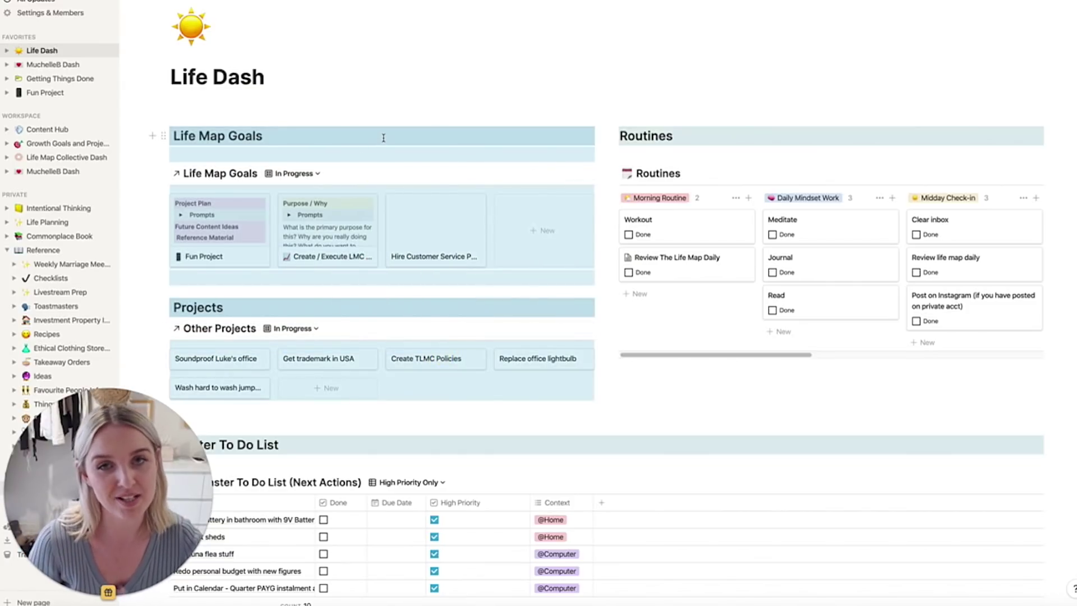
Deselect the Life Map Goals and Projects blocks and scroll back up to the Life Map Goals gallery
click(380, 117)
scroll(380, 117, down, 2)
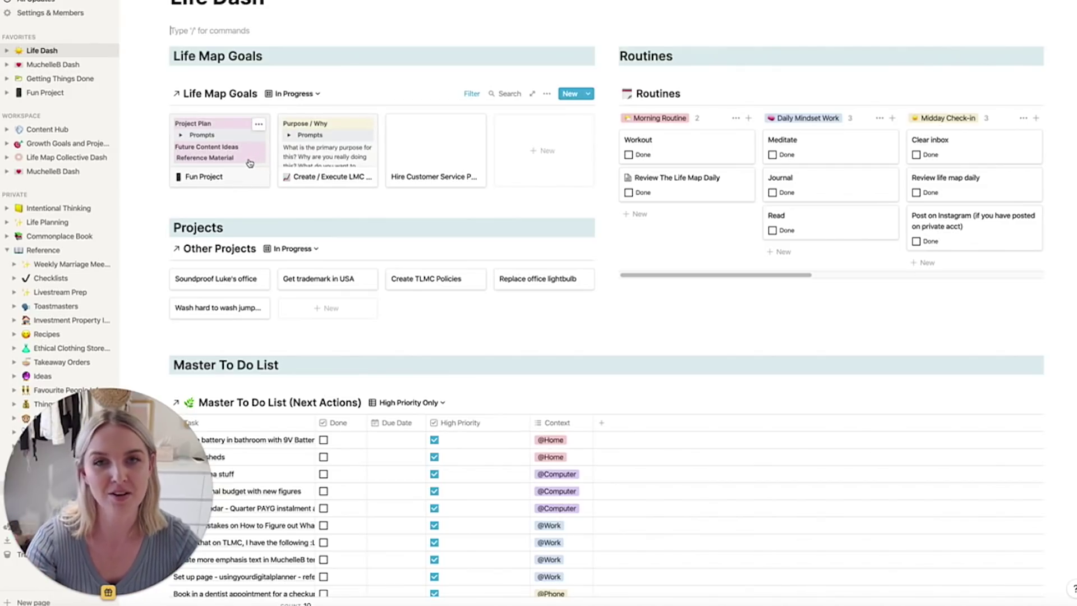
scroll(250, 163, up, 2)
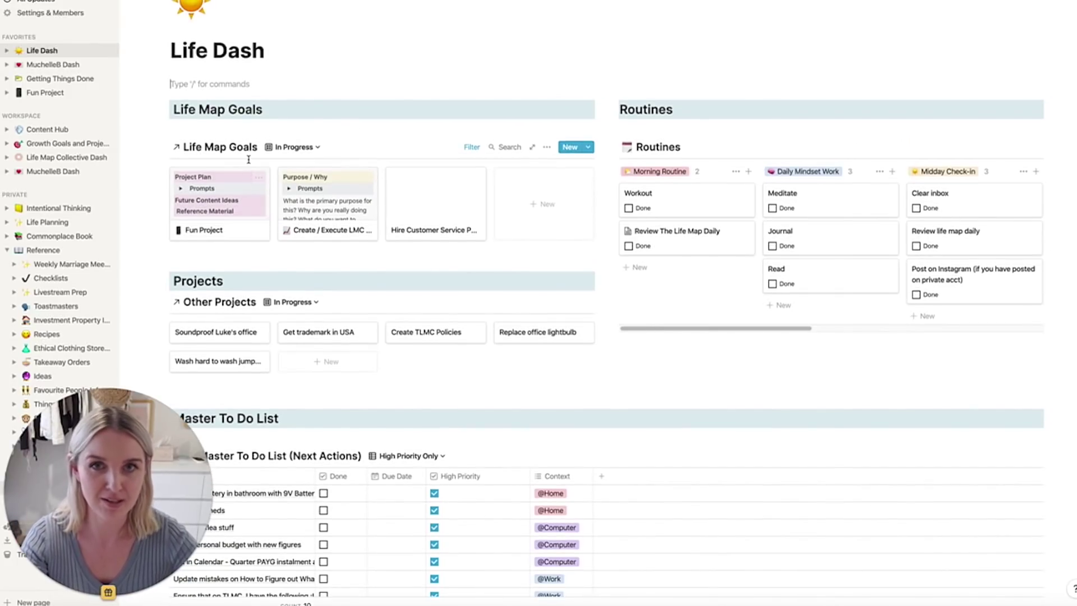
scroll(248, 159, up, 1)
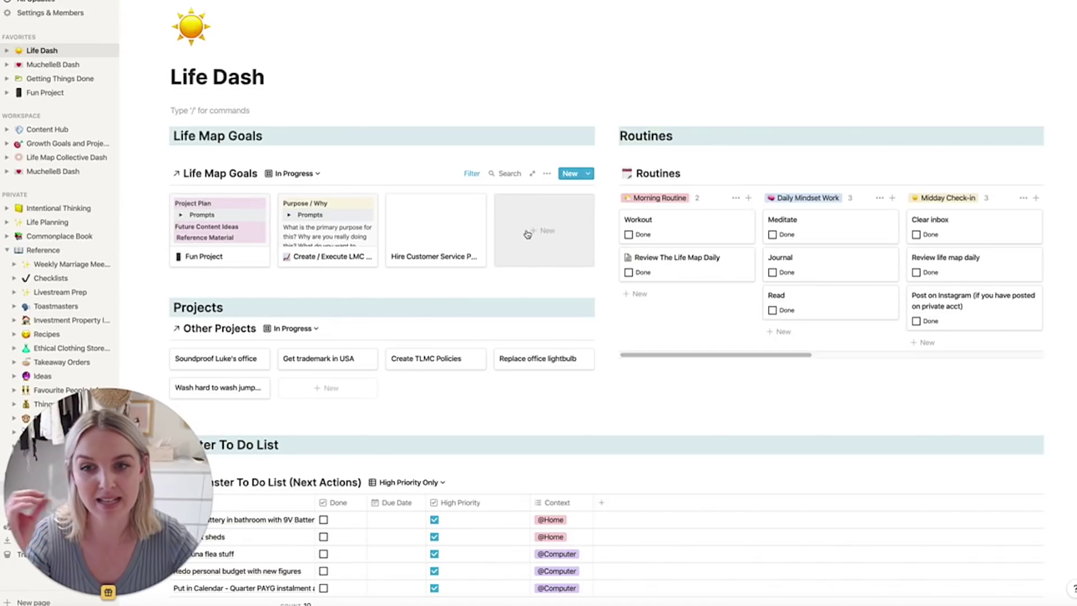
Create a new Life Map Goals page from the Project Template
click(546, 236)
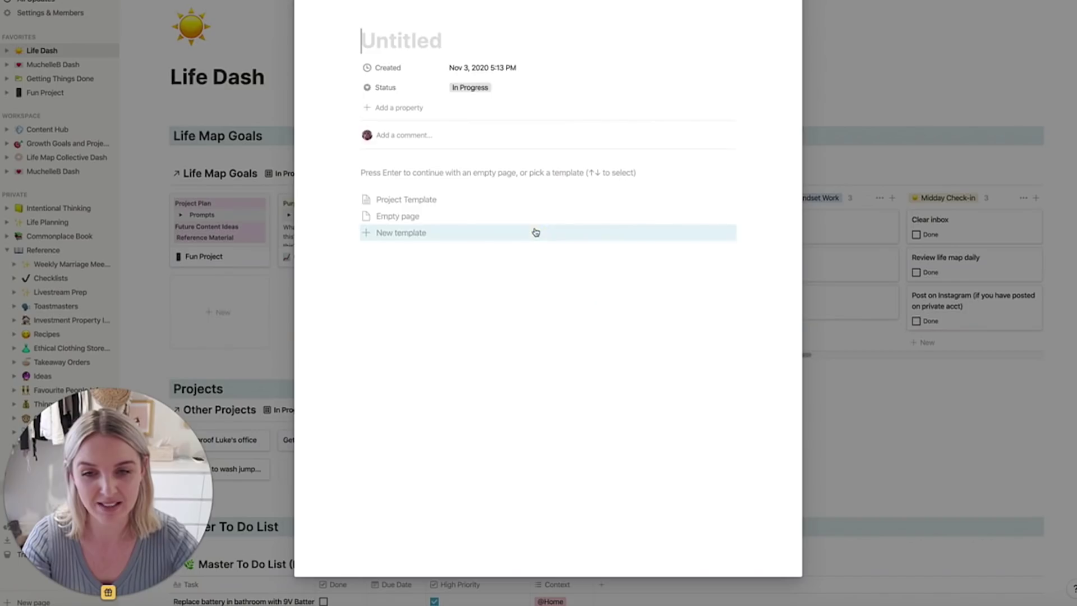
click(416, 196)
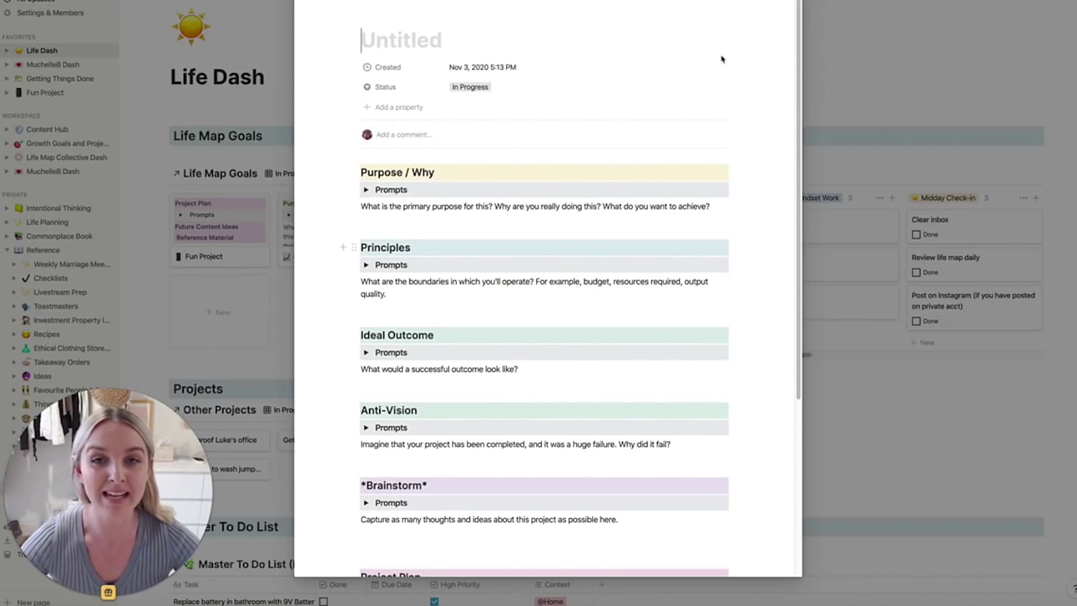
scroll(643, 183, down, 3)
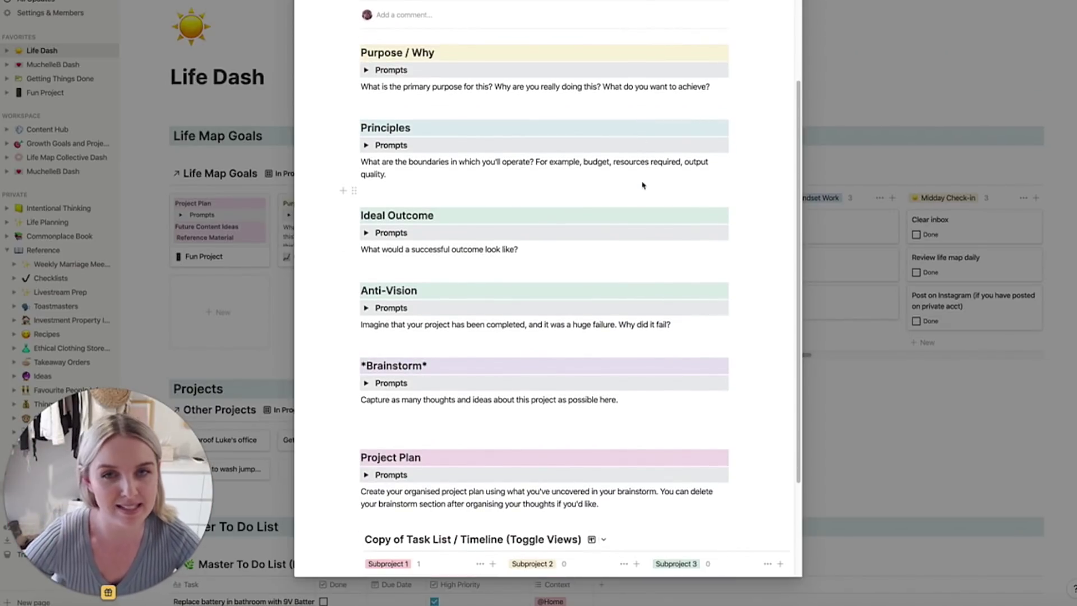
scroll(643, 183, down, 3)
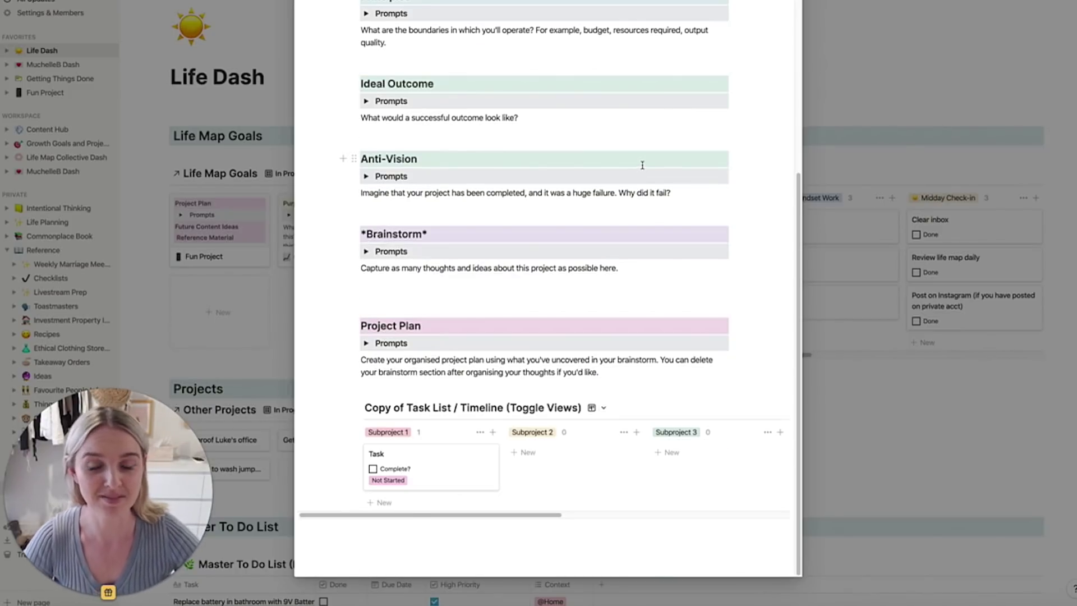
scroll(641, 167, up, 6)
Review the templated Purpose, Principles and Brainstorm sections and list the Copy of Task List board's views
scroll(642, 166, down, 2)
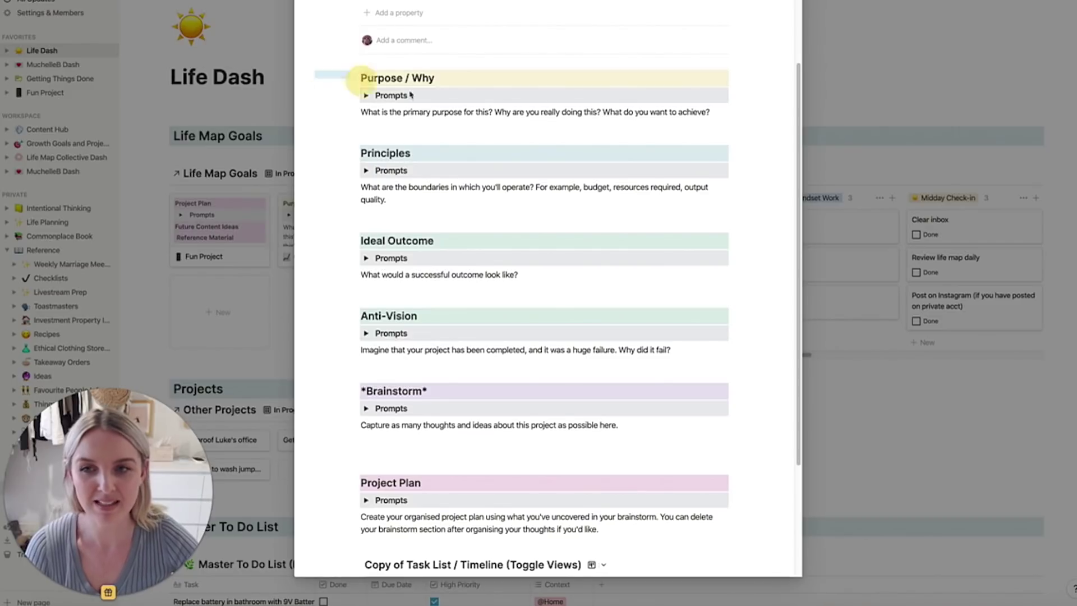
scroll(488, 129, down, 2)
scroll(493, 138, up, 2)
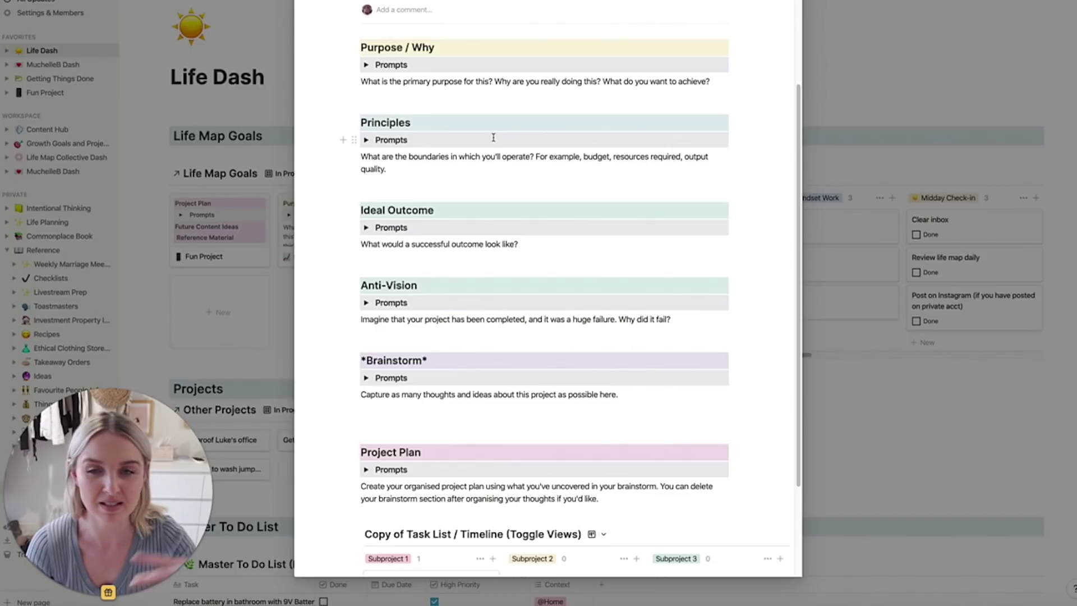
scroll(493, 137, down, 3)
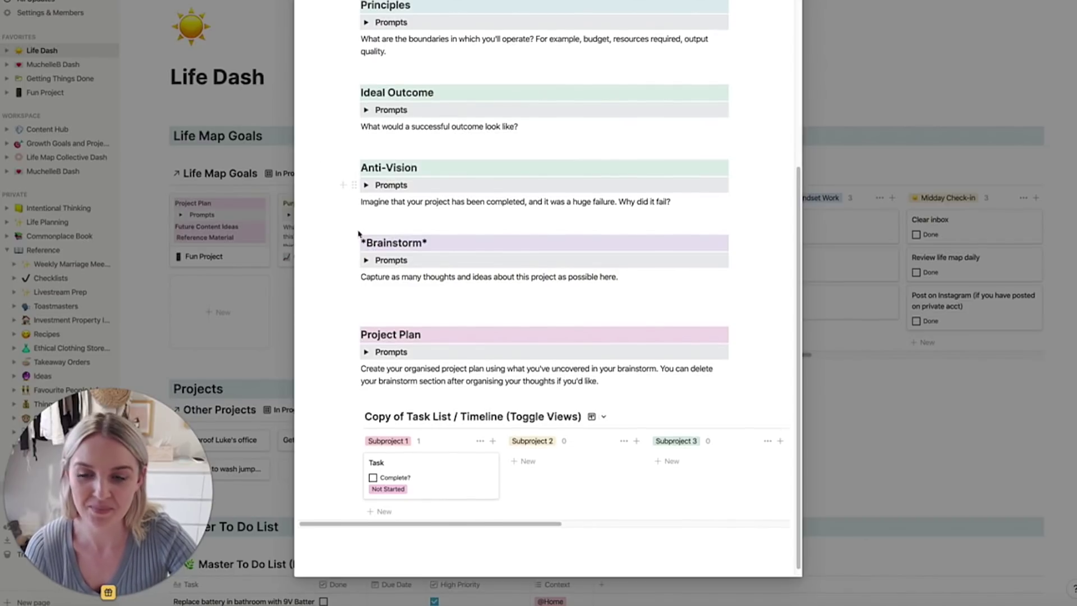
scroll(404, 273, down, 1)
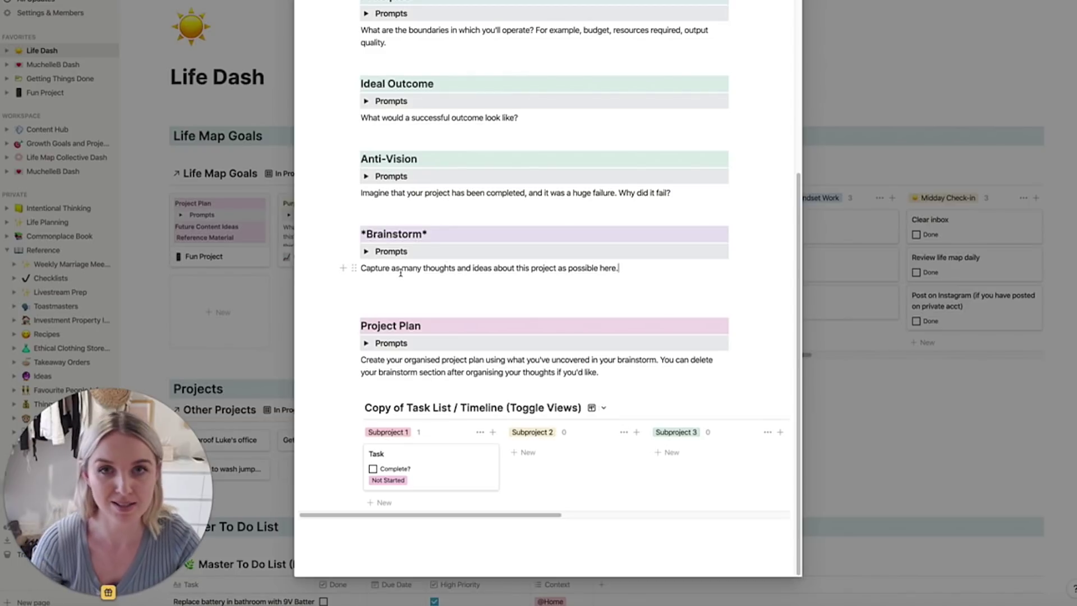
click(594, 408)
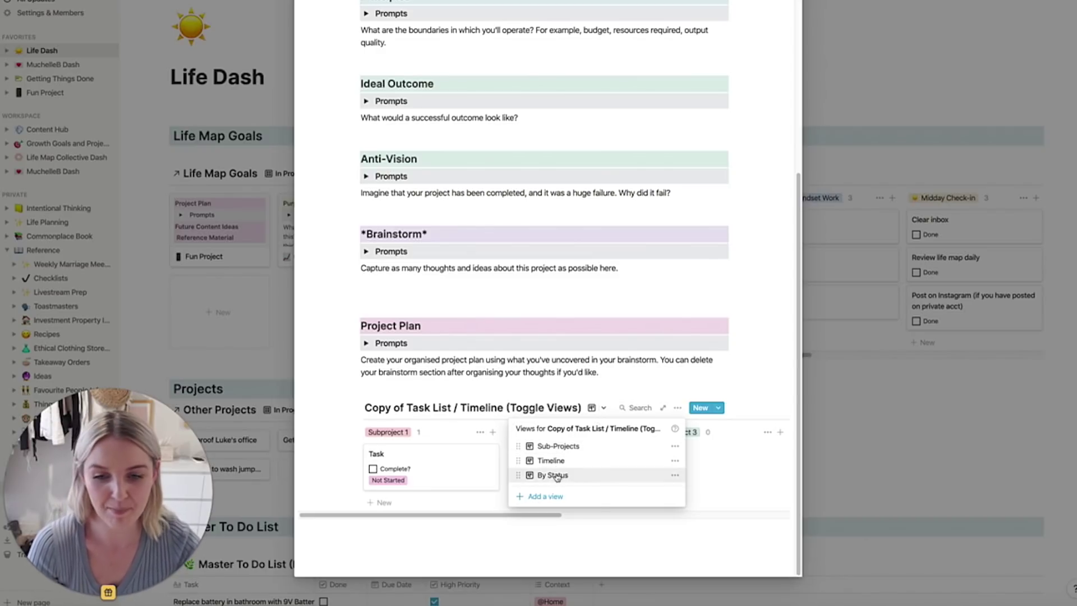
scroll(549, 346, up, 5)
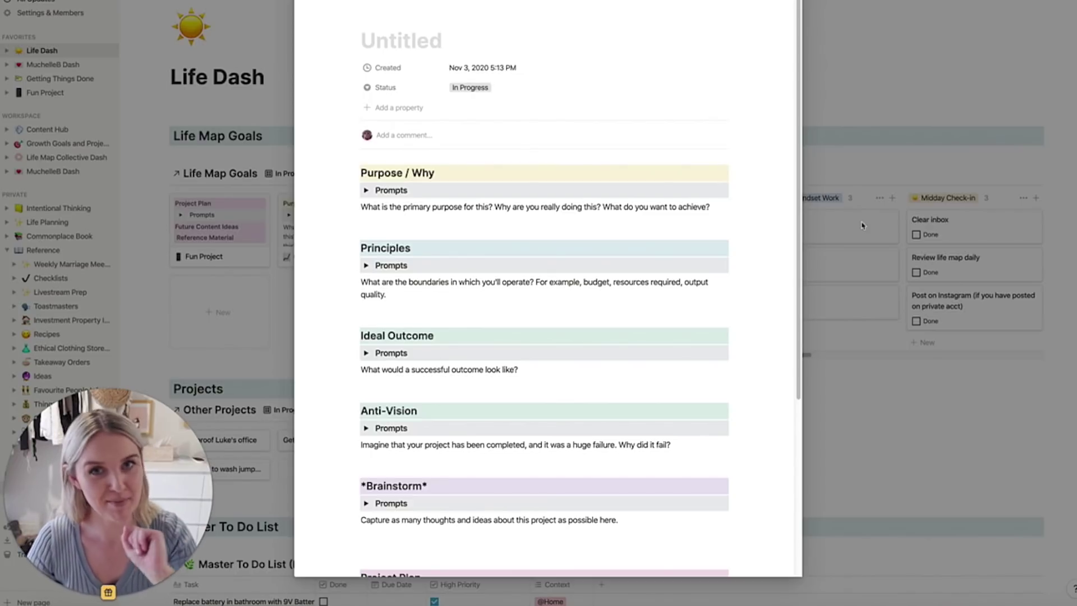
Close the new goal page and scroll the Routines board across to Daily shutdown and Evening Routine
click(862, 225)
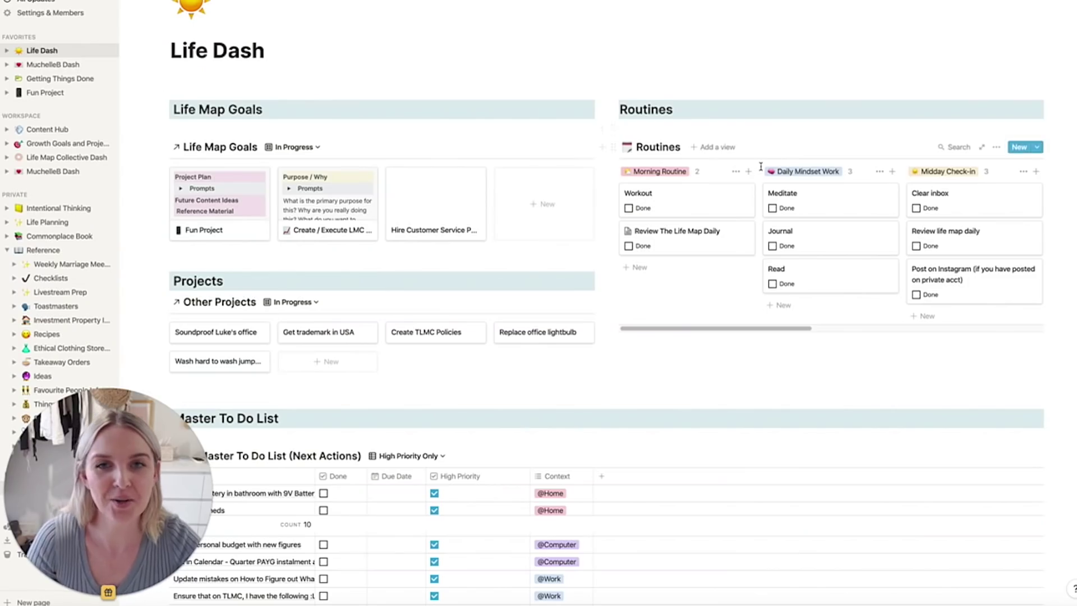
scroll(760, 170, right, 5)
scroll(761, 170, right, 3)
scroll(760, 167, left, 8)
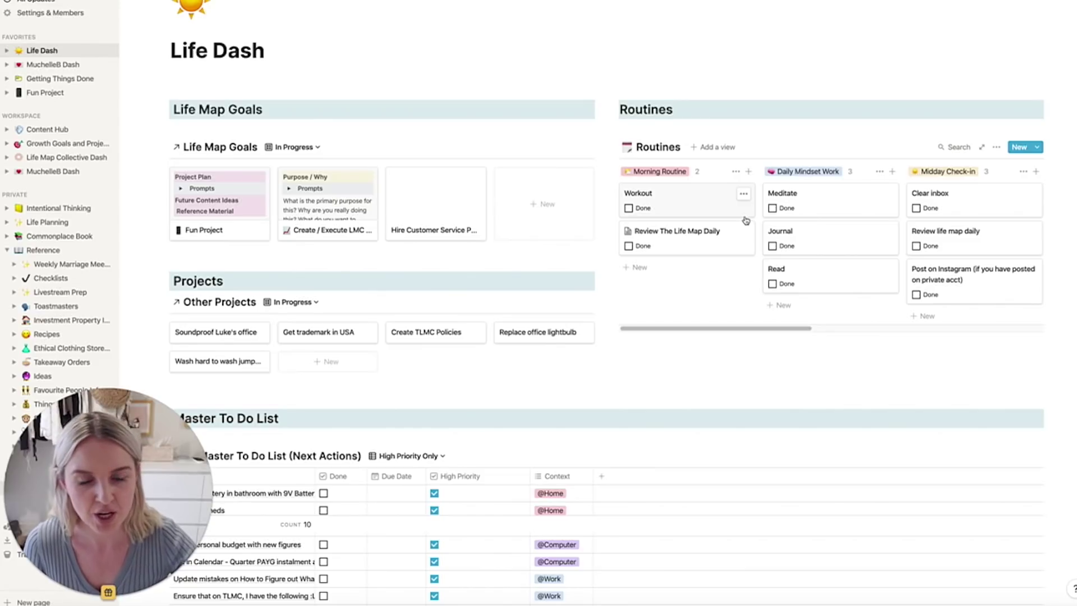
scroll(746, 221, right, 3)
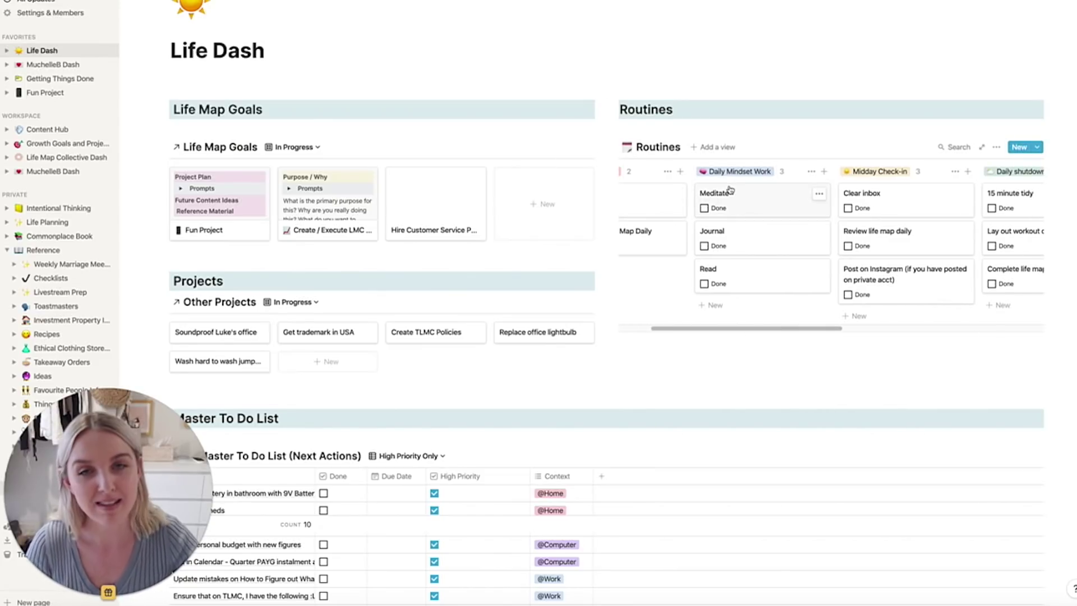
scroll(729, 188, right, 4)
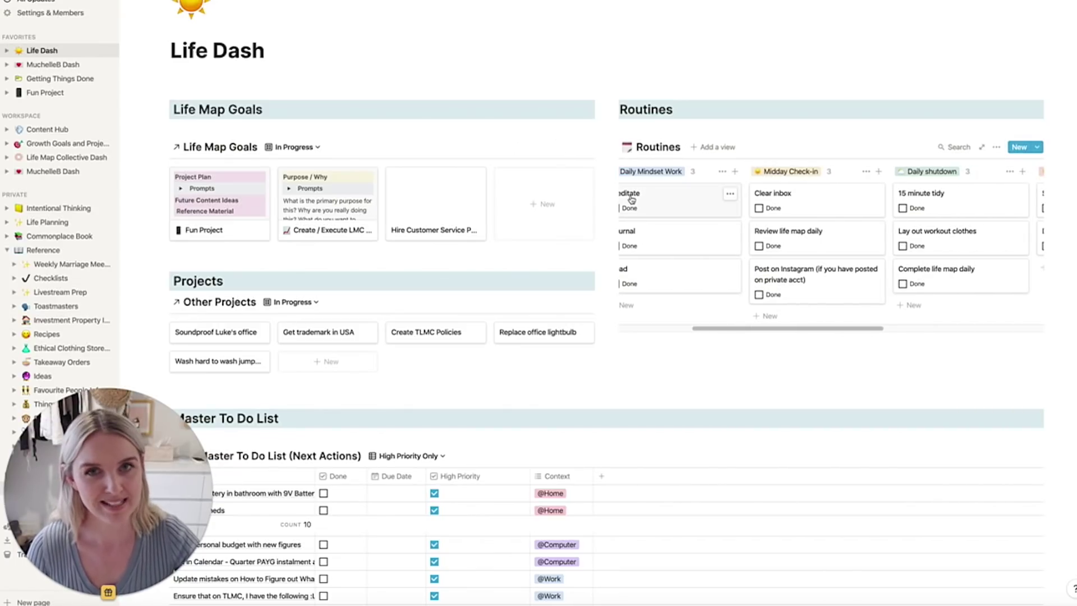
scroll(785, 179, right, 3)
scroll(785, 179, right, 1)
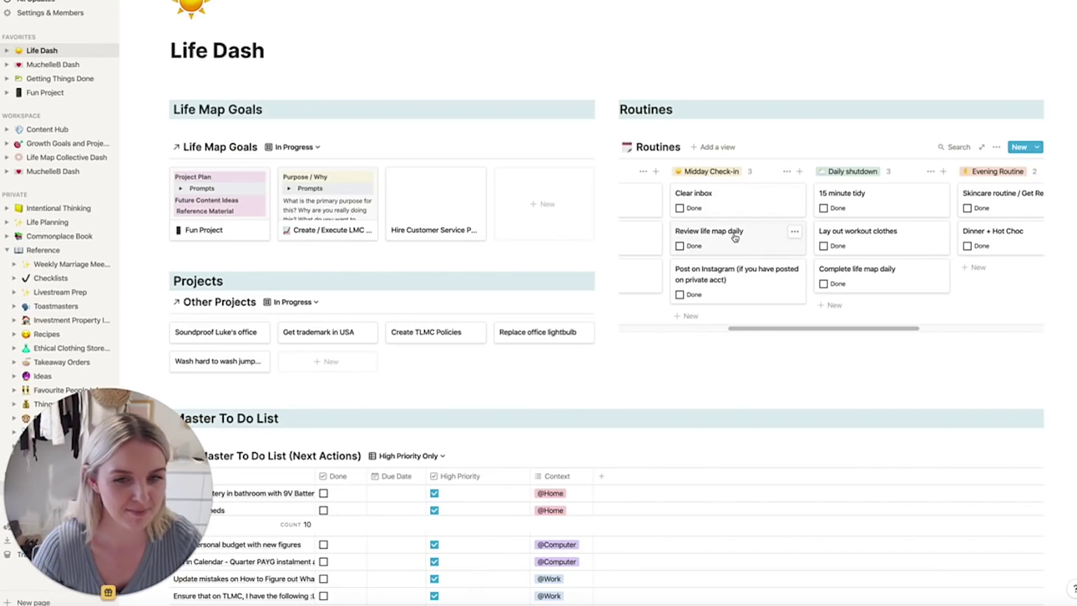
scroll(735, 238, right, 4)
scroll(724, 224, left, 3)
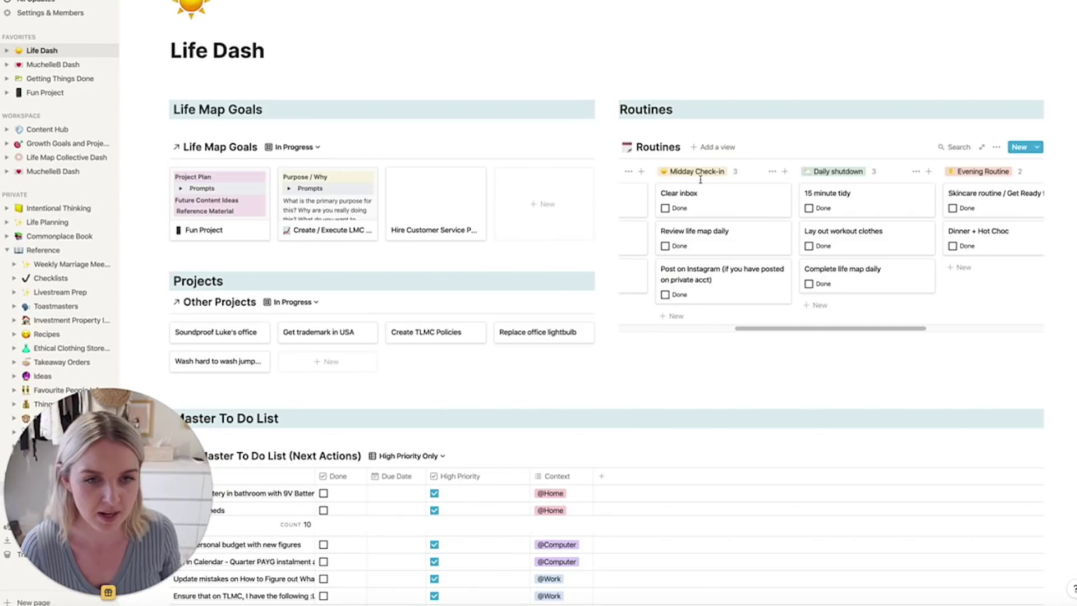
scroll(820, 258, right, 3)
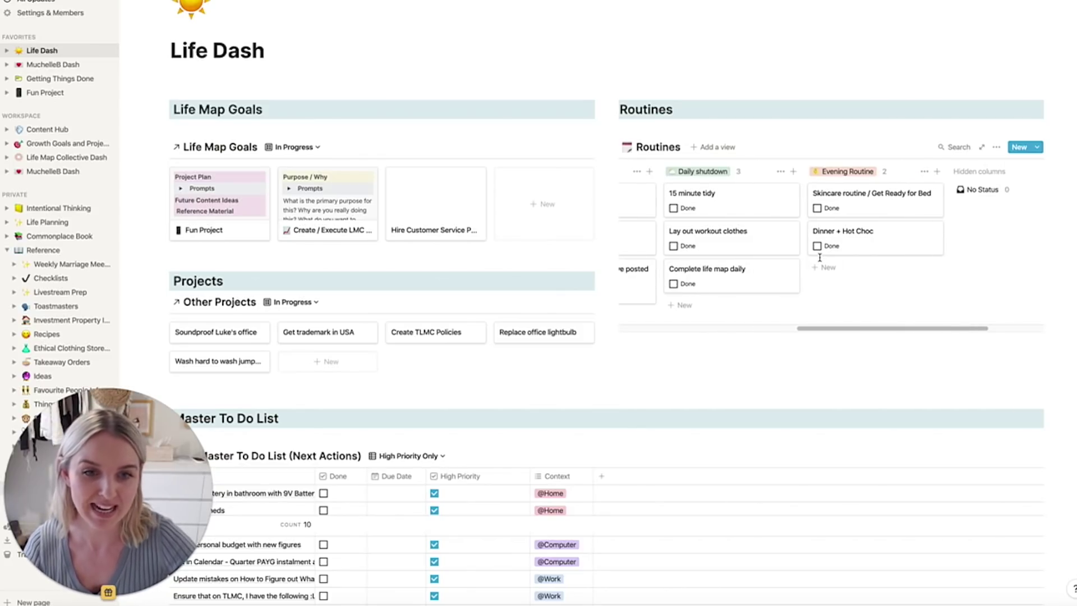
Scroll down to the Master To Do List and show its views, from High Priority Only to Done
drag(126, 278, 560, 384)
click(141, 291)
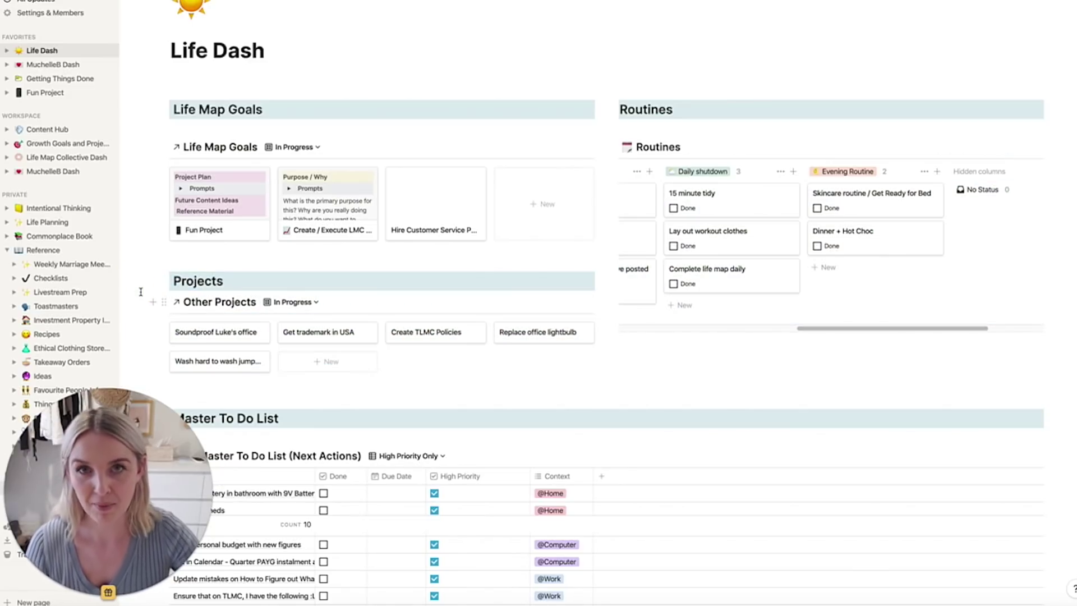
scroll(141, 291, down, 3)
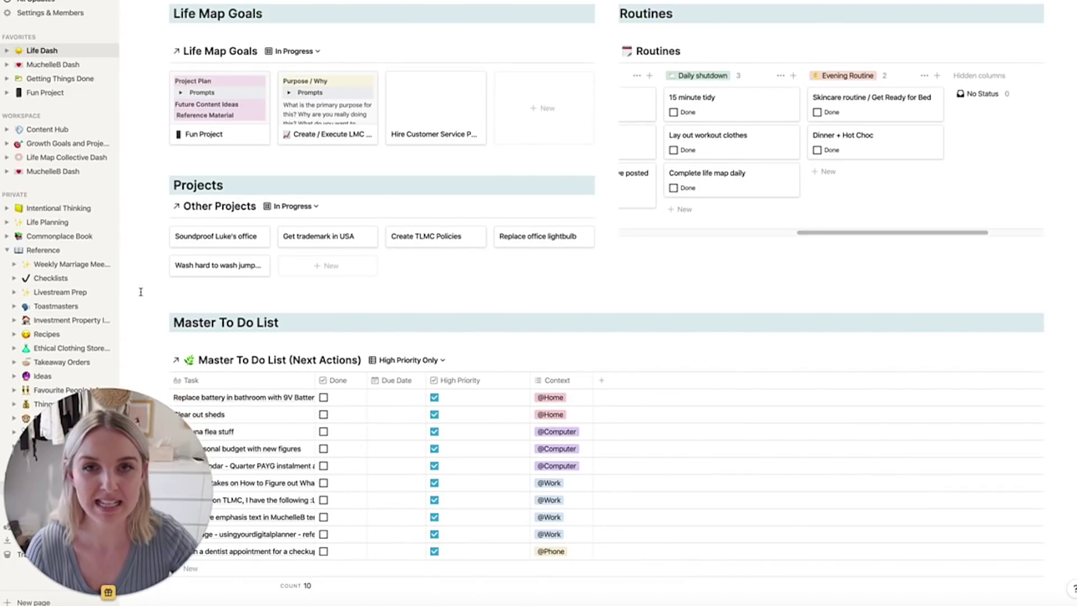
scroll(141, 292, up, 3)
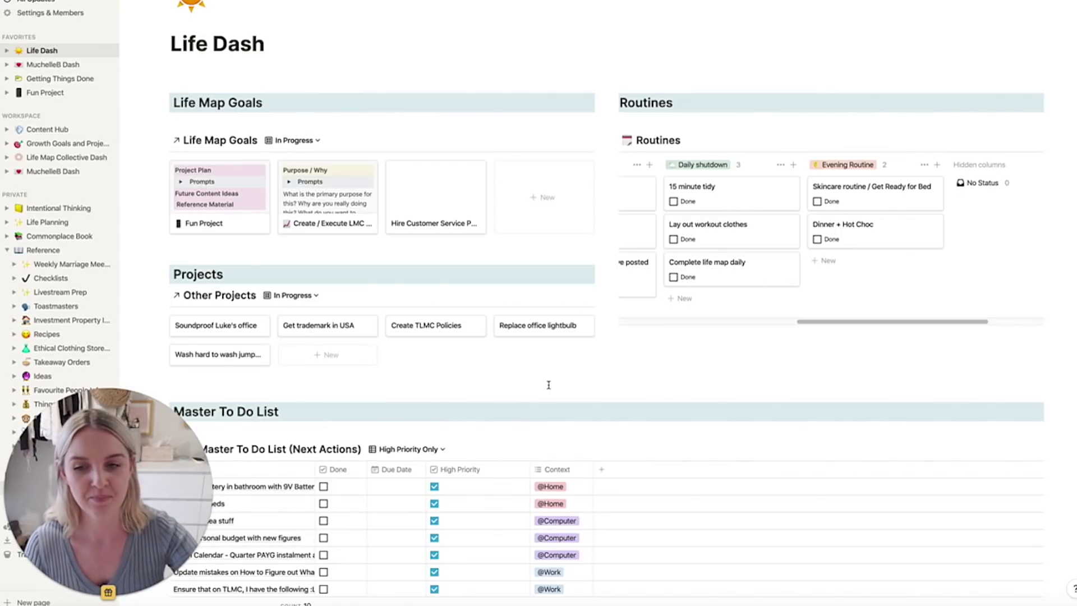
scroll(548, 385, down, 2)
scroll(533, 275, down, 3)
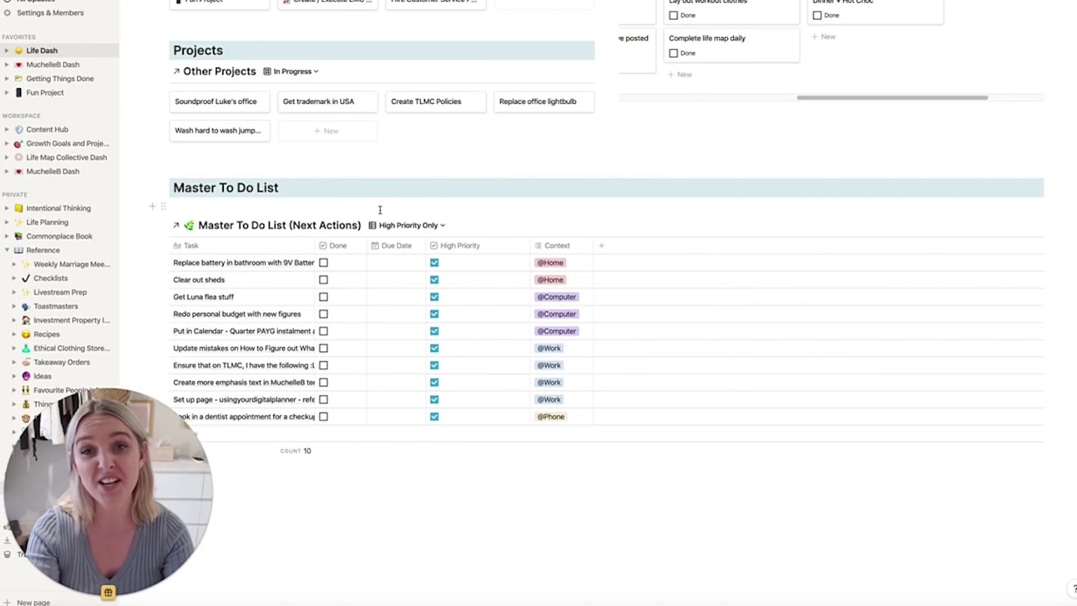
scroll(380, 210, down, 2)
click(416, 162)
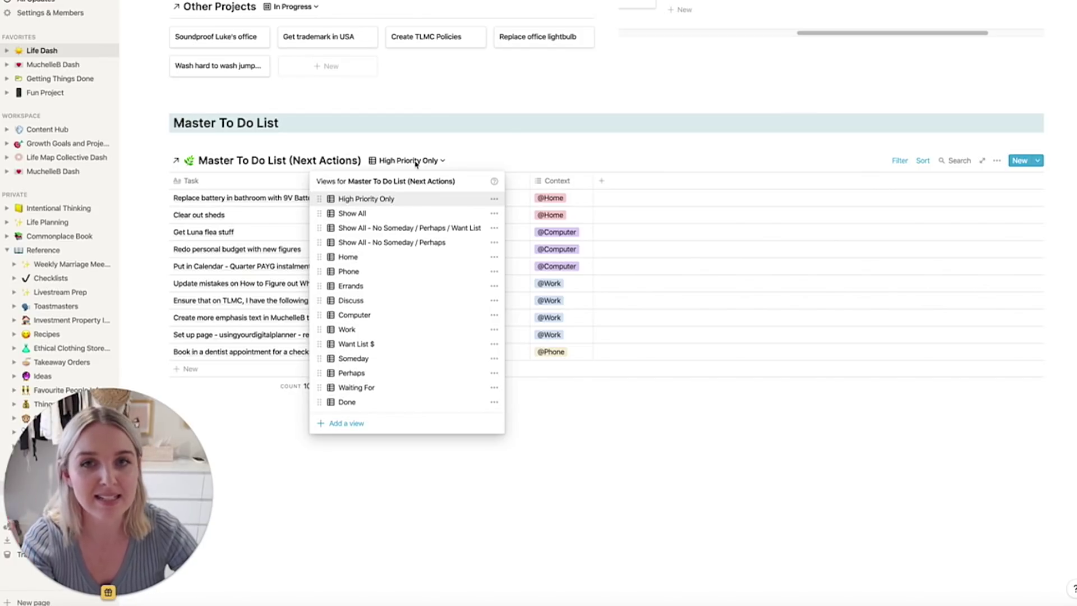
click(416, 162)
Switch the Master To Do List to the Want List $ view with Cost and Life Impact
click(416, 162)
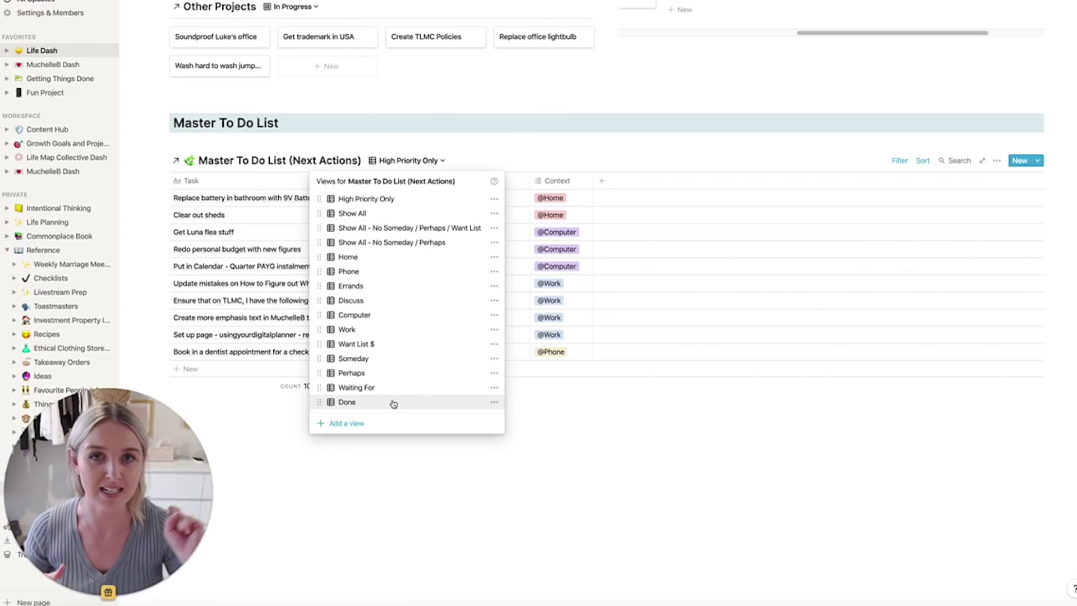
click(385, 346)
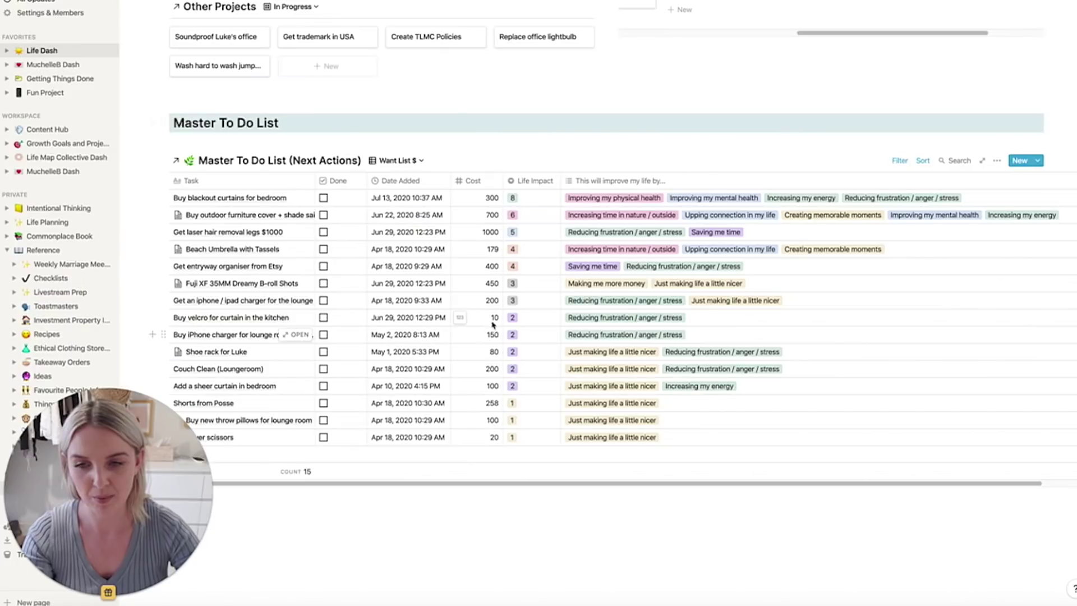
scroll(334, 361, down, 2)
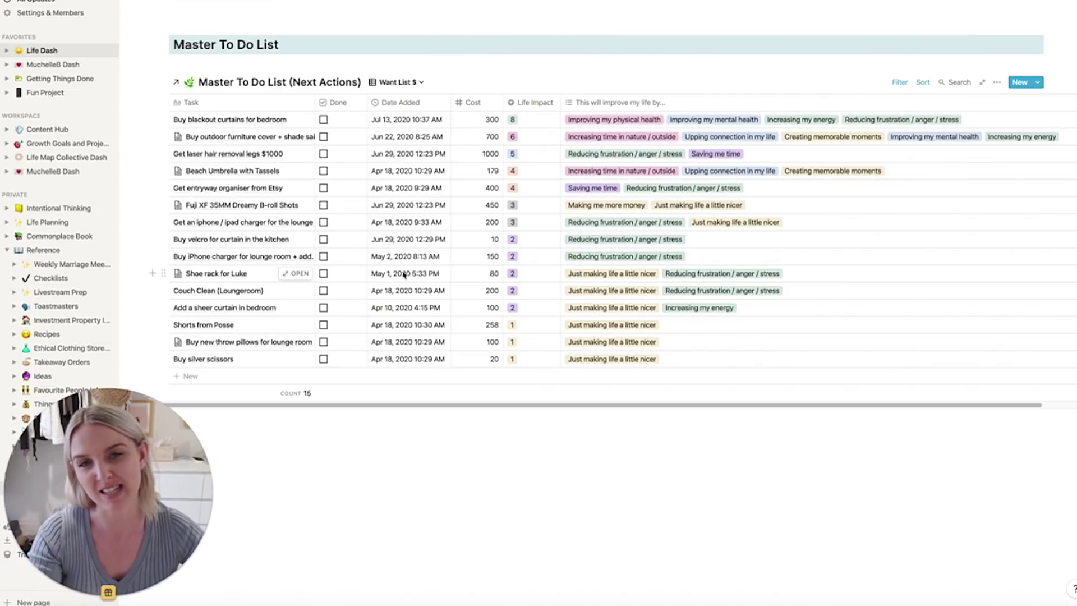
click(538, 124)
key(Escape)
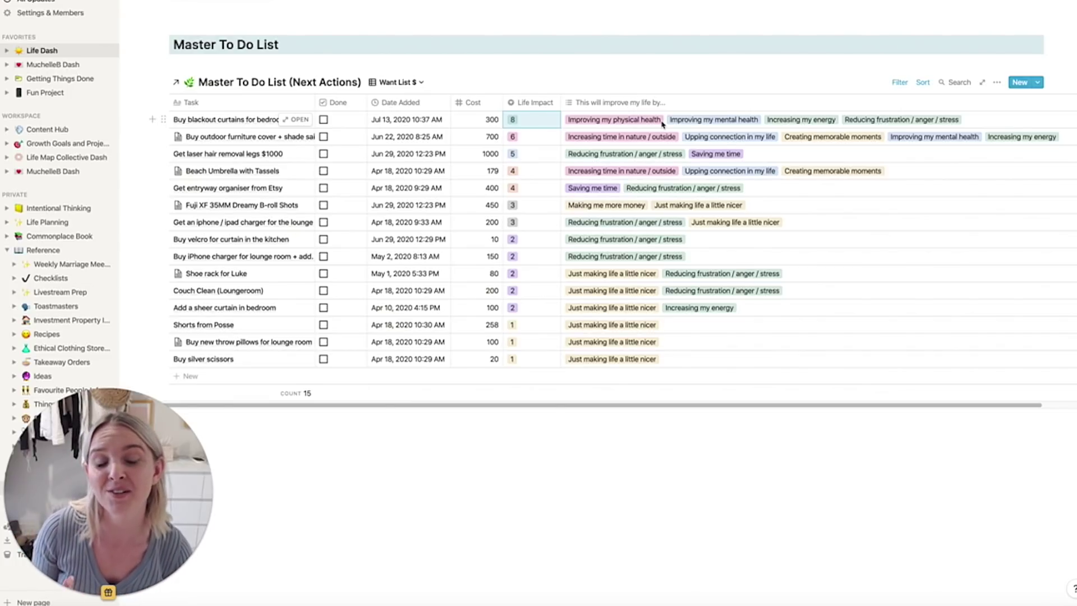
click(65, 65)
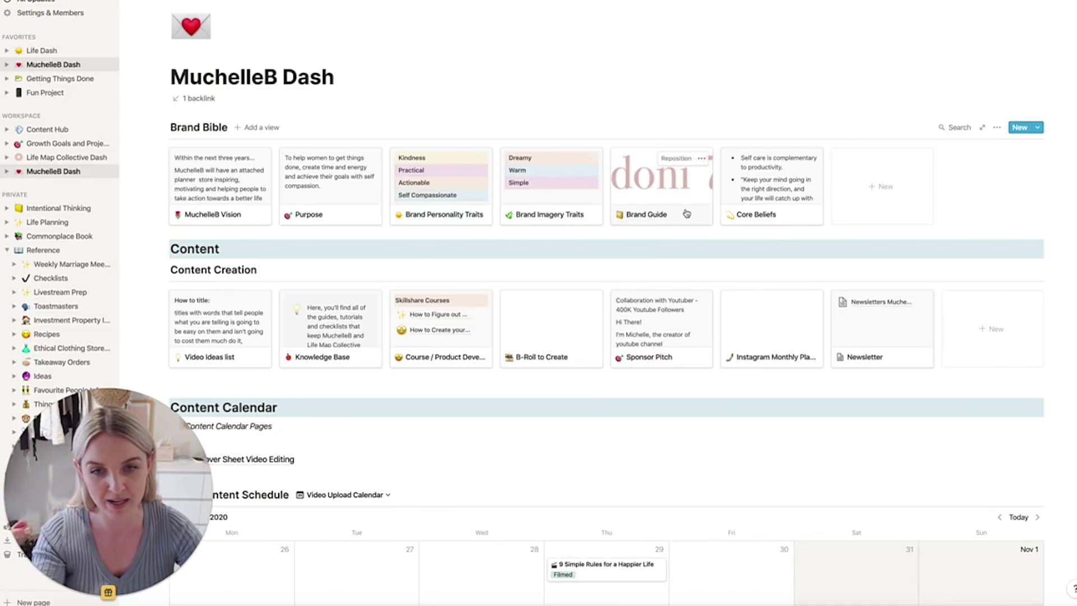
Scroll the MuchelleB Dash page and preview the Knowledge Base page
scroll(783, 199, down, 3)
scroll(157, 123, down, 2)
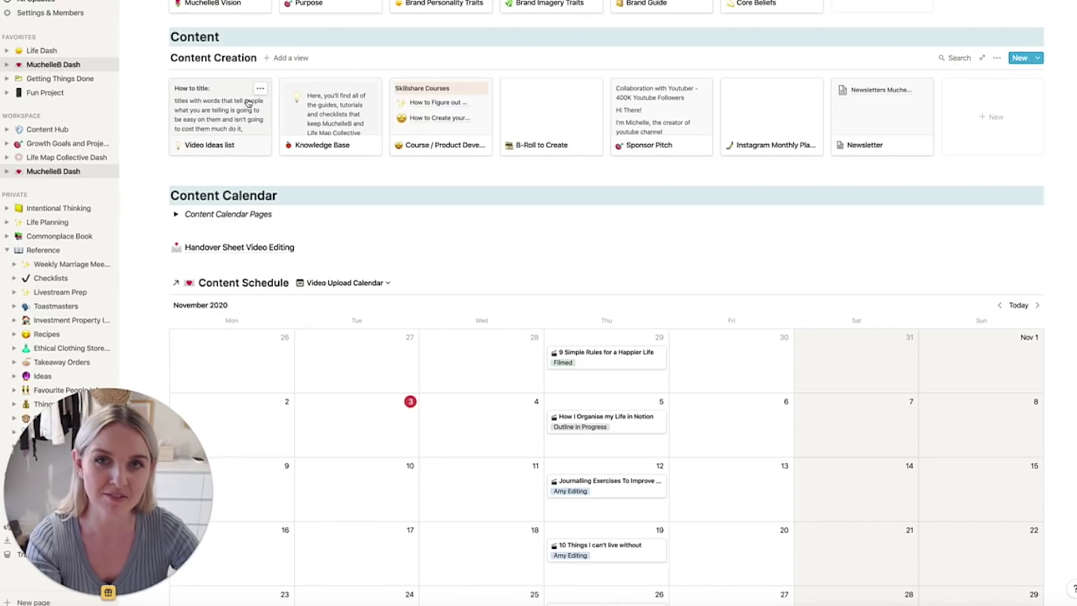
scroll(260, 115, down, 1)
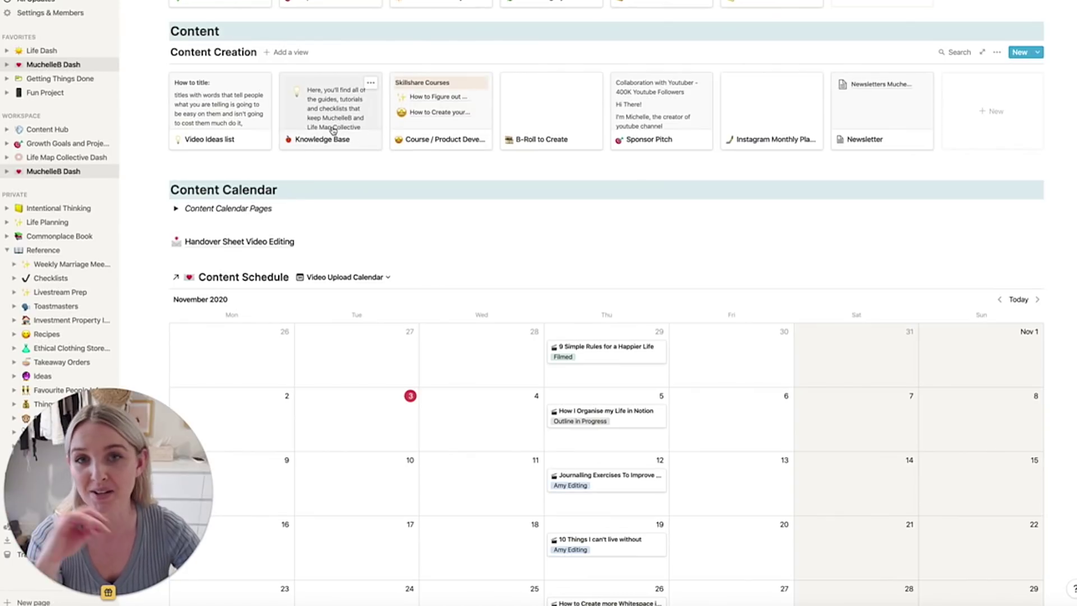
click(333, 130)
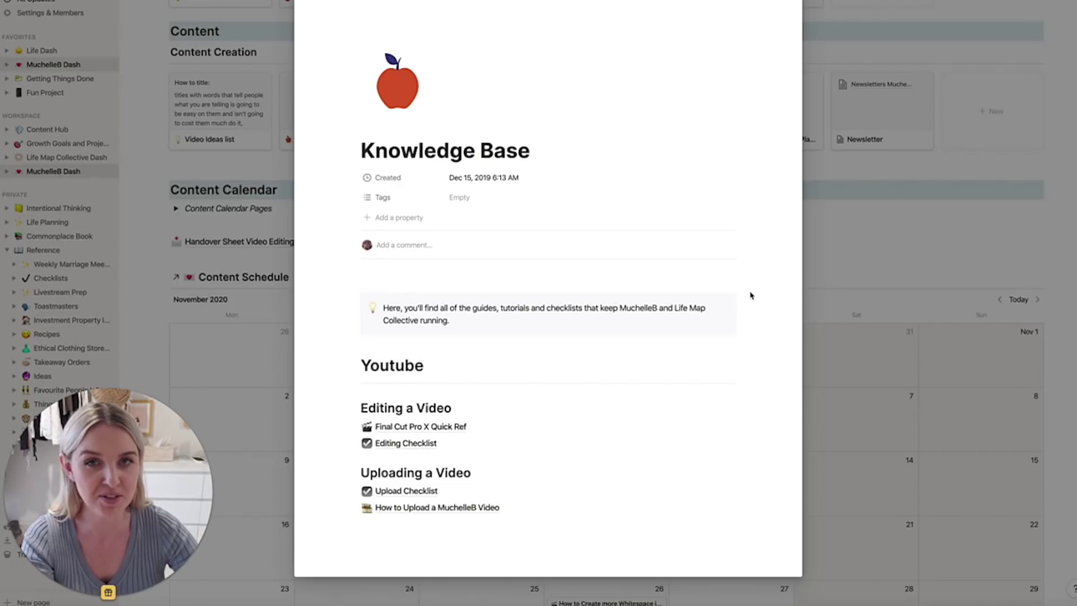
click(914, 178)
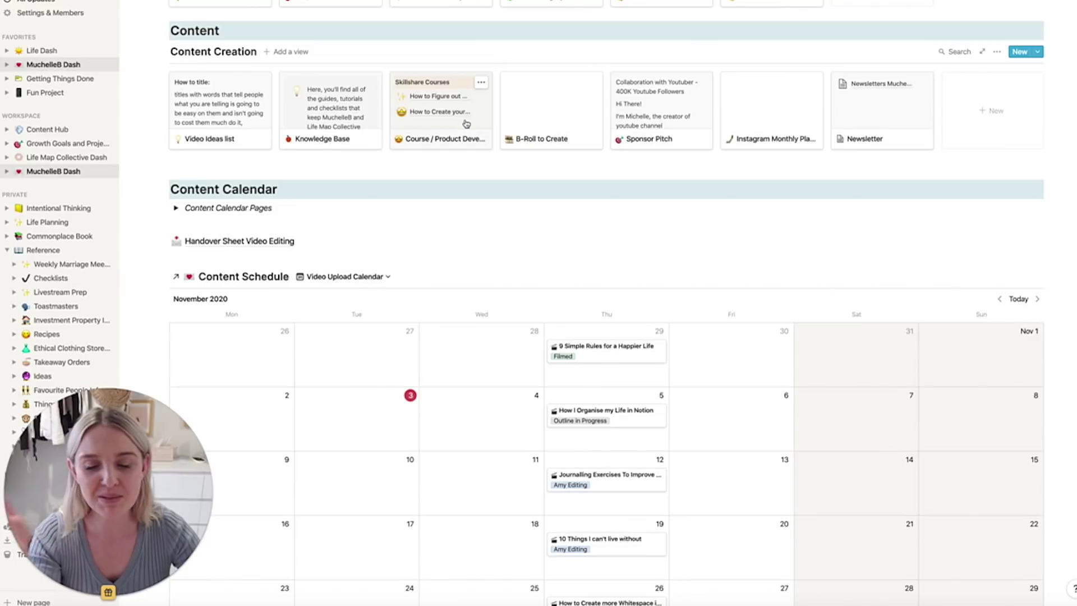
Preview the B-Roll to Create page, then show the Content Schedule's New Video and Empty page templates
click(543, 122)
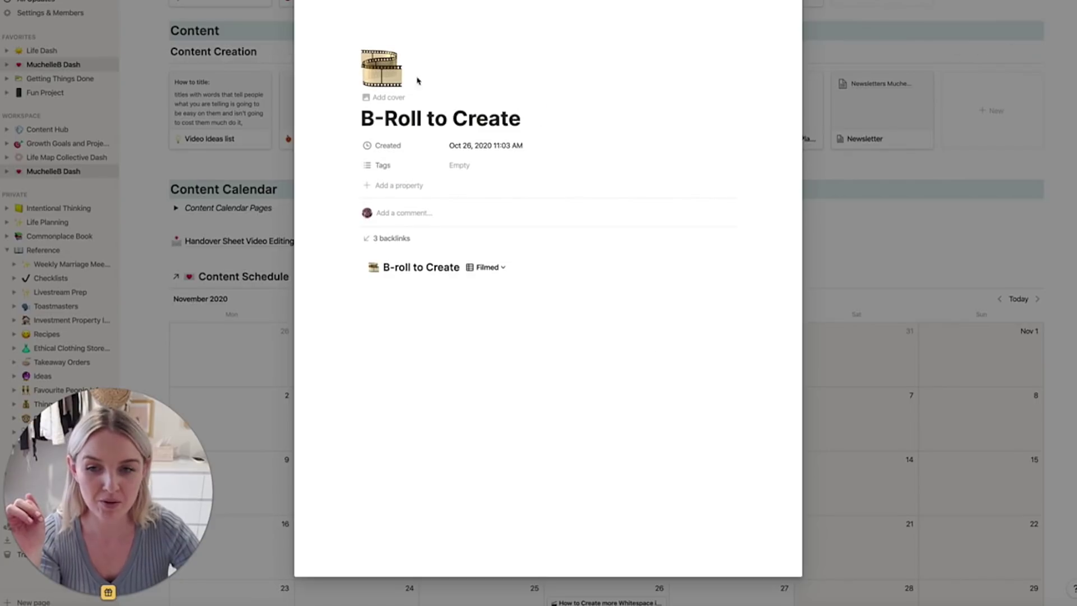
click(230, 237)
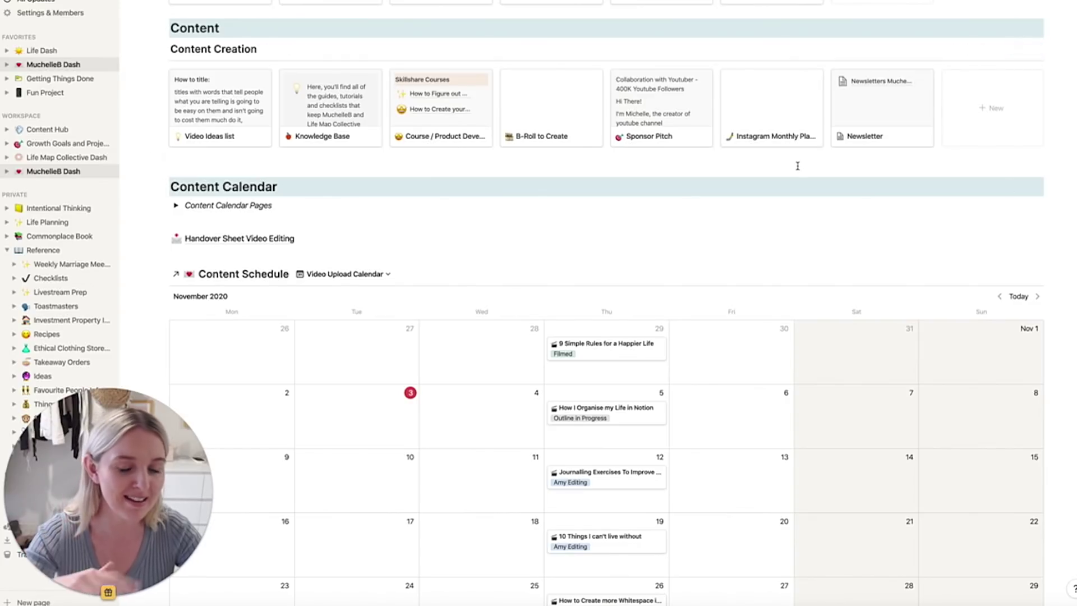
scroll(816, 154, down, 4)
scroll(816, 154, up, 5)
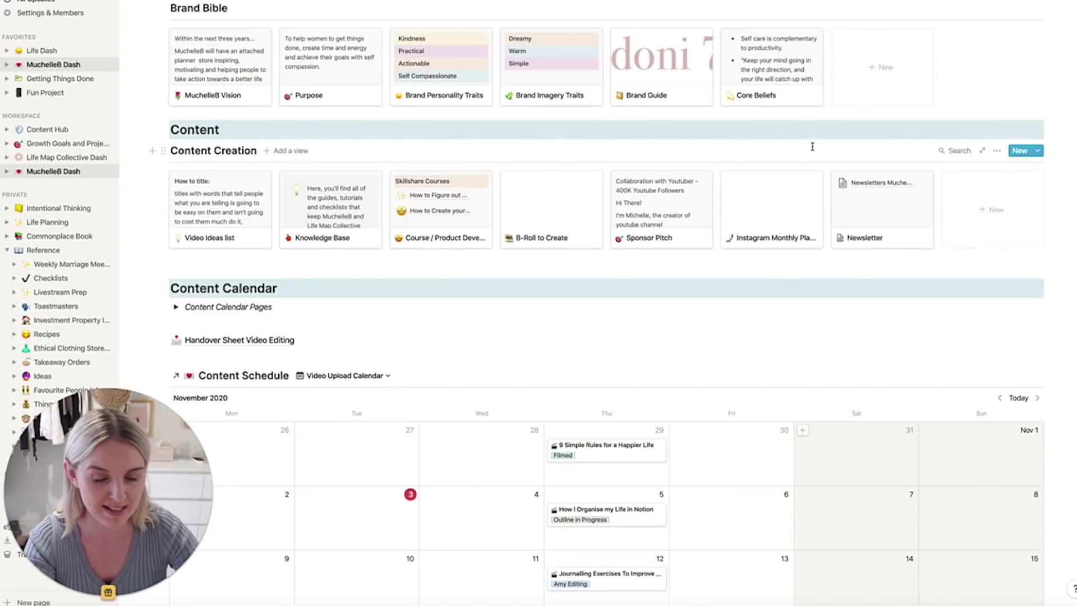
scroll(925, 269, up, 1)
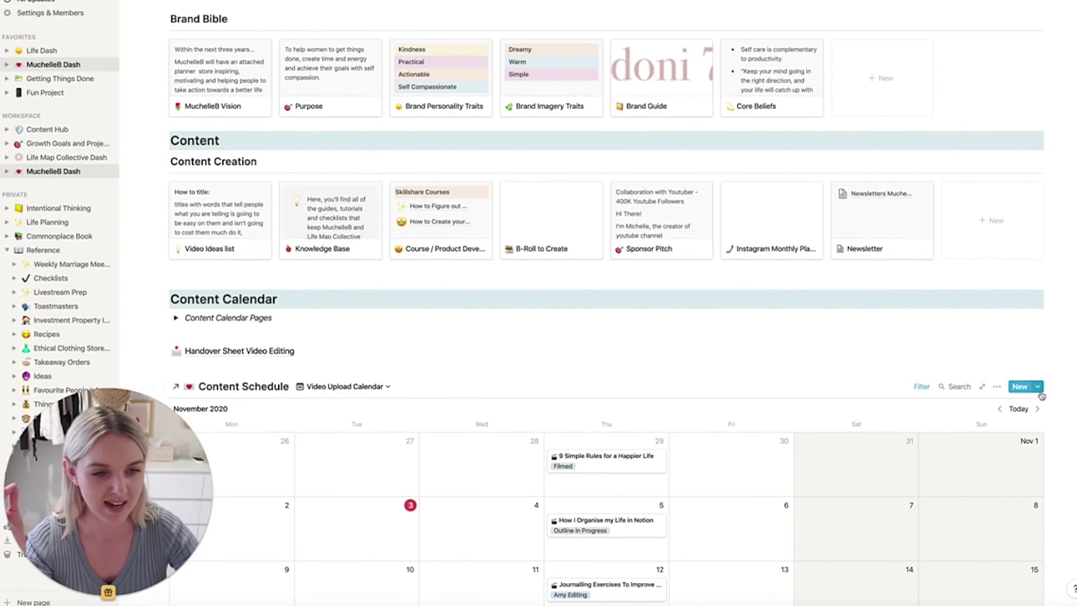
click(1042, 387)
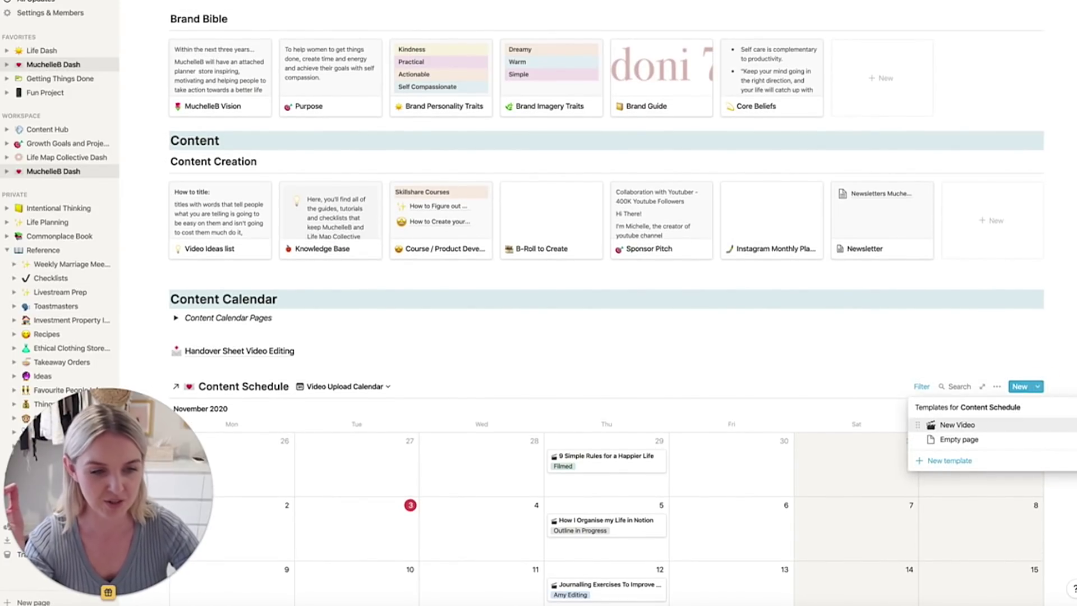
Open the New Video template for editing and scroll through its Script sections
click(1069, 424)
click(990, 410)
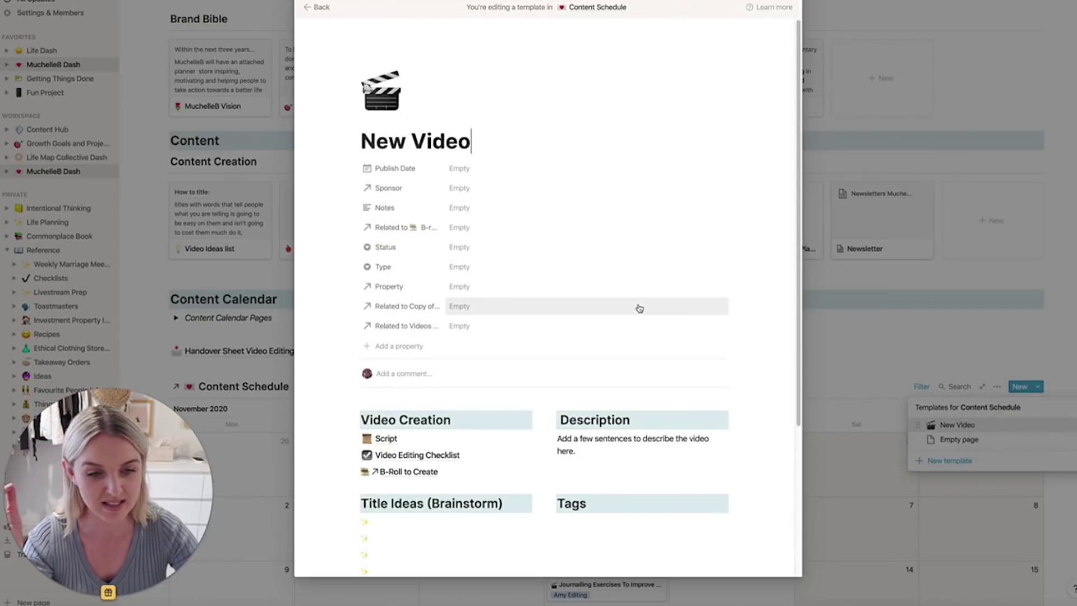
scroll(635, 312, down, 4)
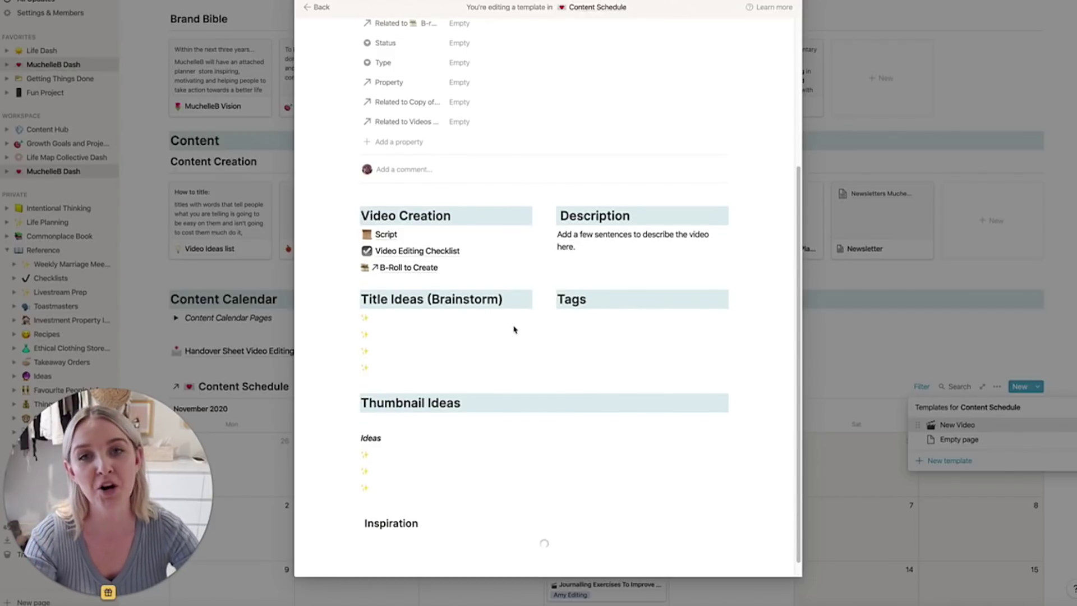
scroll(514, 326, down, 1)
scroll(517, 329, down, 2)
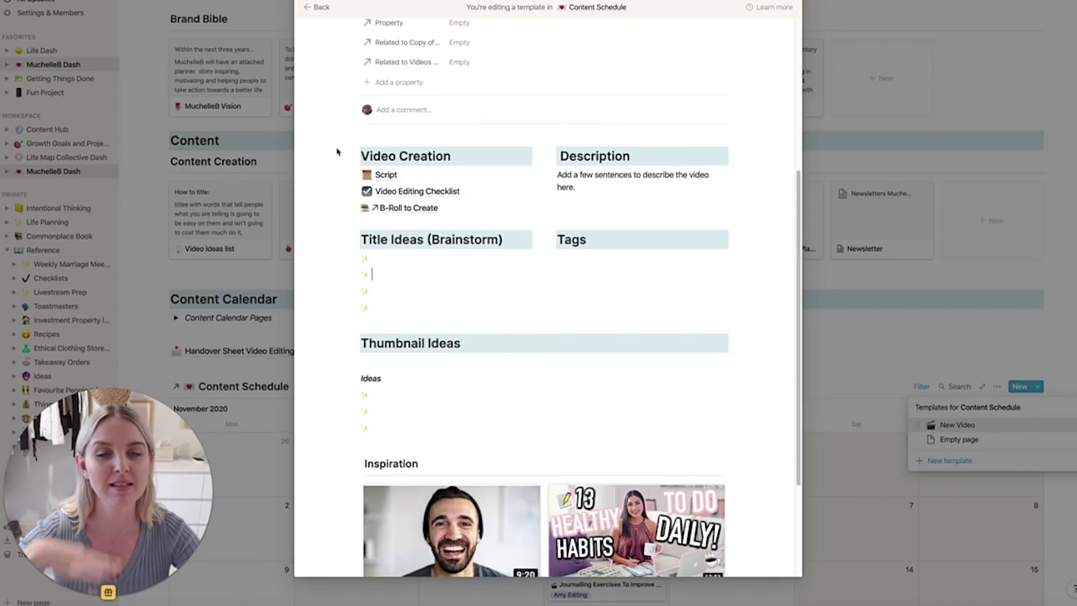
Place the cursor in the Description, Tags and third Title Ideas lines, then scroll the template
click(670, 163)
click(606, 259)
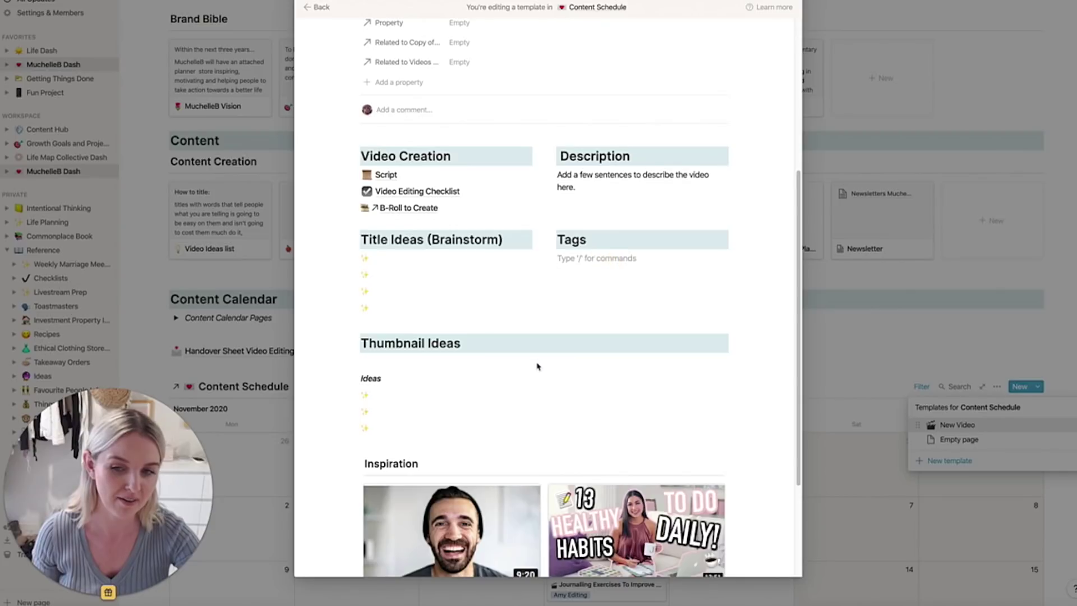
click(471, 290)
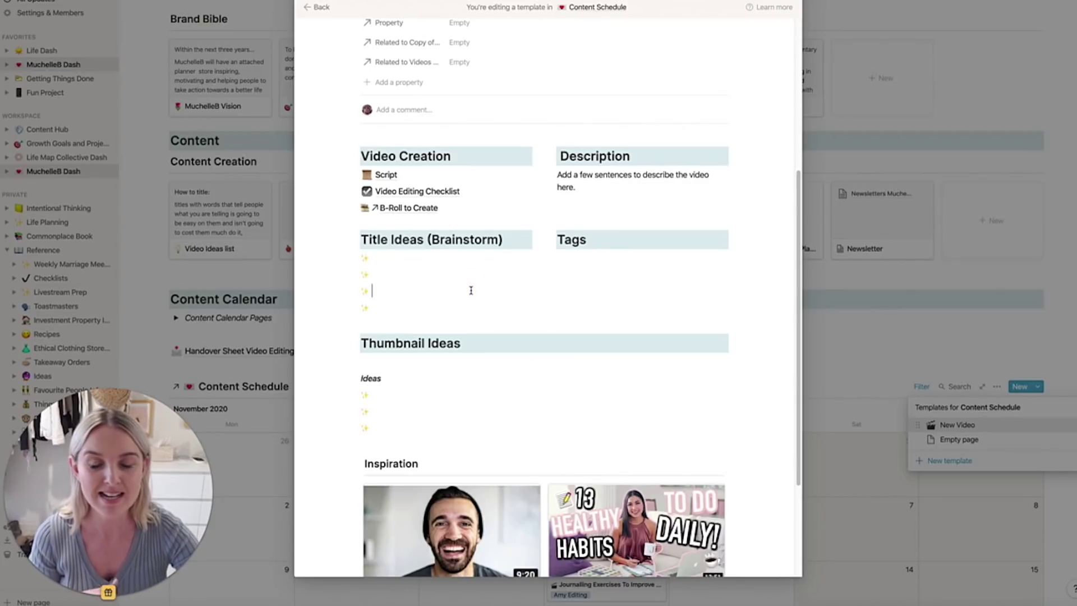
scroll(504, 288, up, 1)
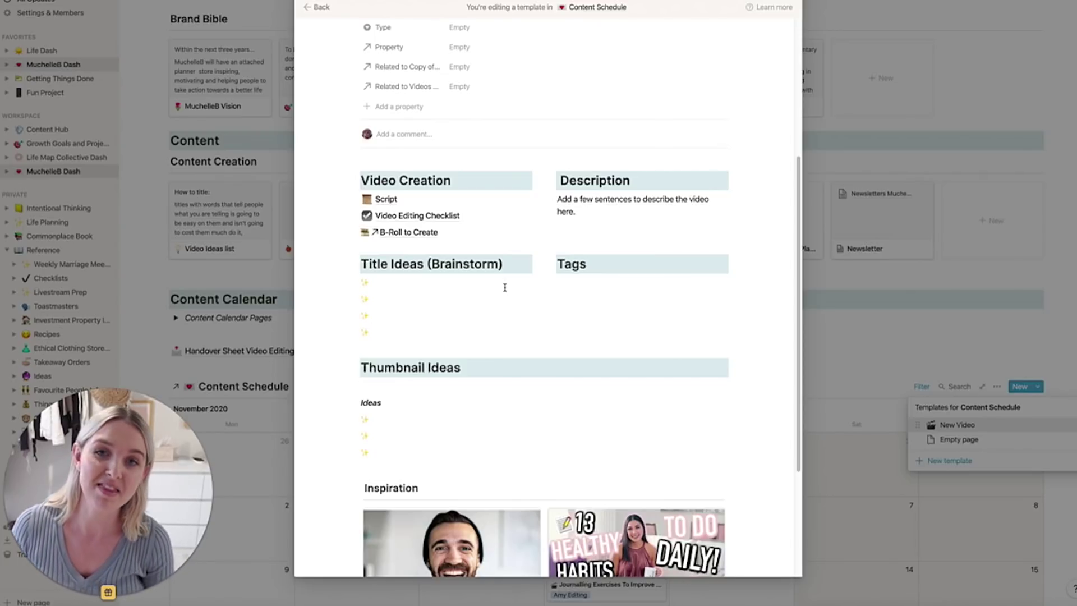
scroll(504, 287, down, 3)
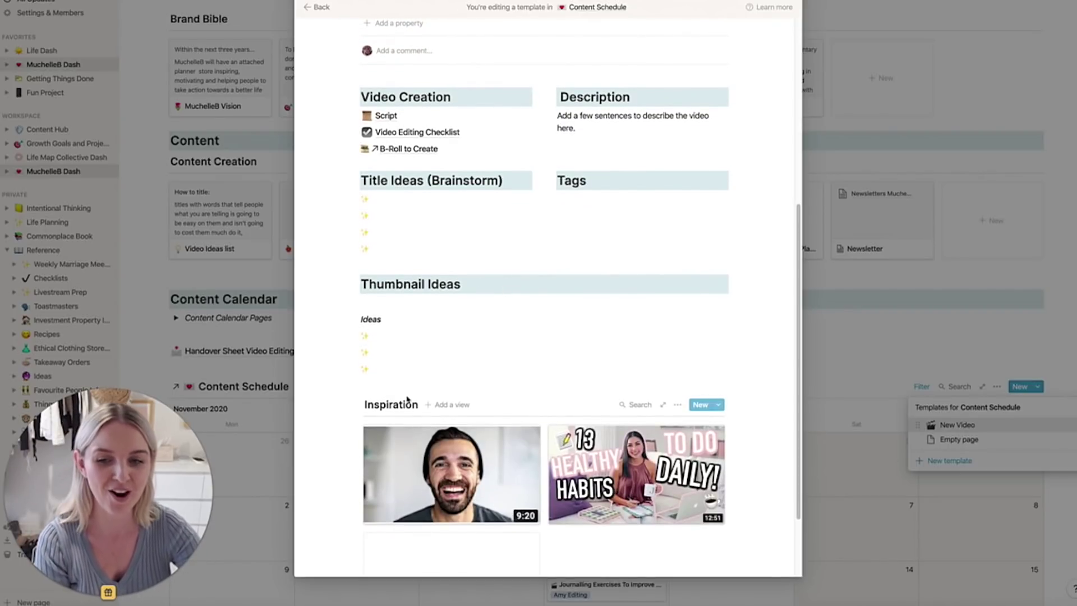
scroll(457, 476, down, 2)
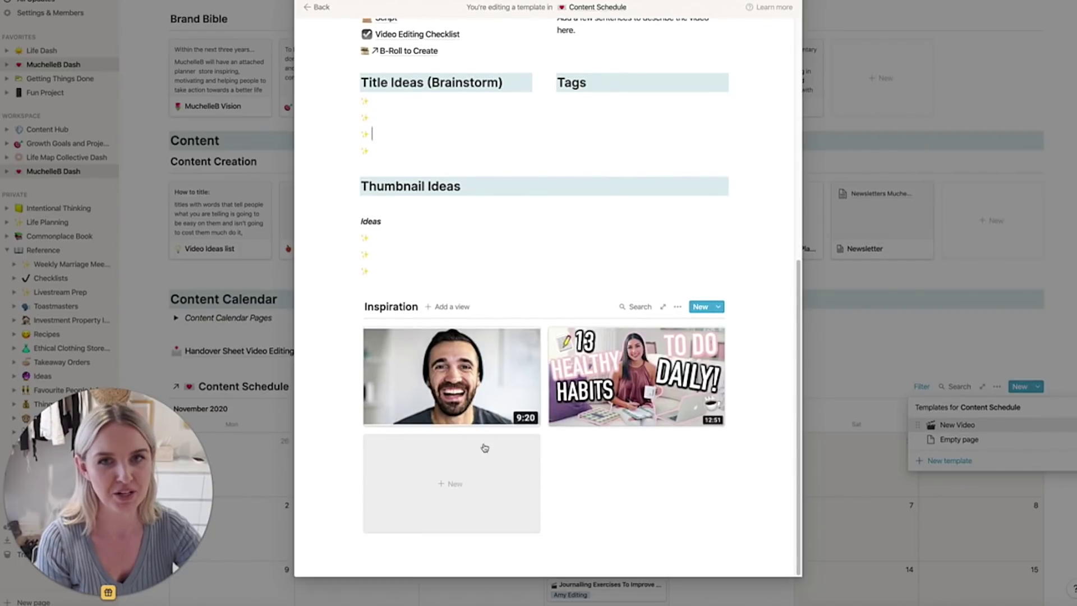
scroll(484, 445, up, 8)
scroll(488, 437, down, 8)
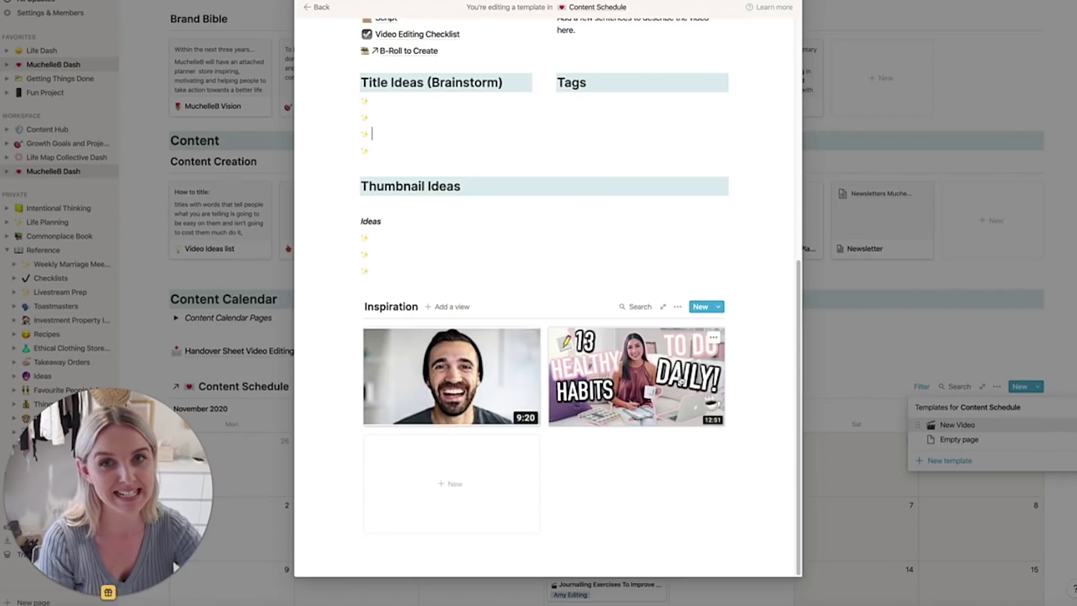
scroll(637, 370, up, 2)
scroll(637, 370, up, 2)
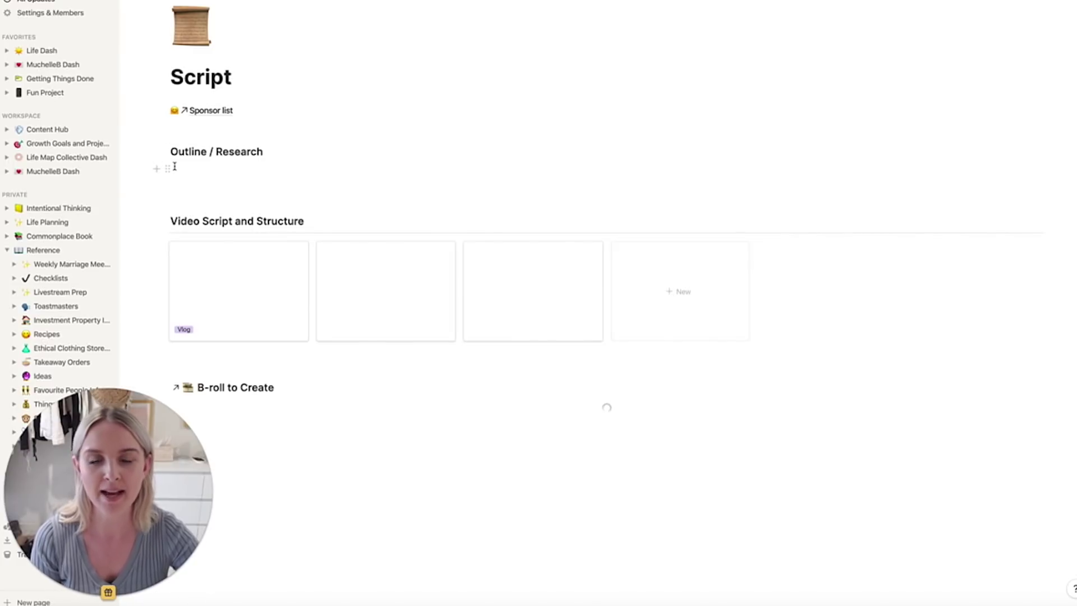
Add a B-roll to Create row linked to the video How I Organise my Life in Notion
scroll(260, 257, down, 2)
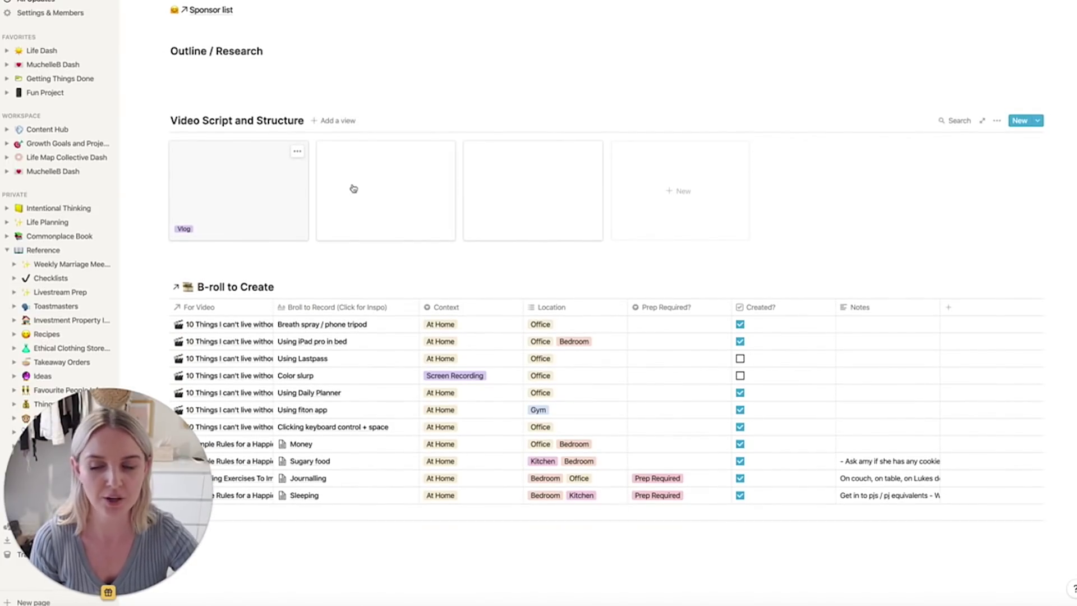
scroll(314, 191, down, 2)
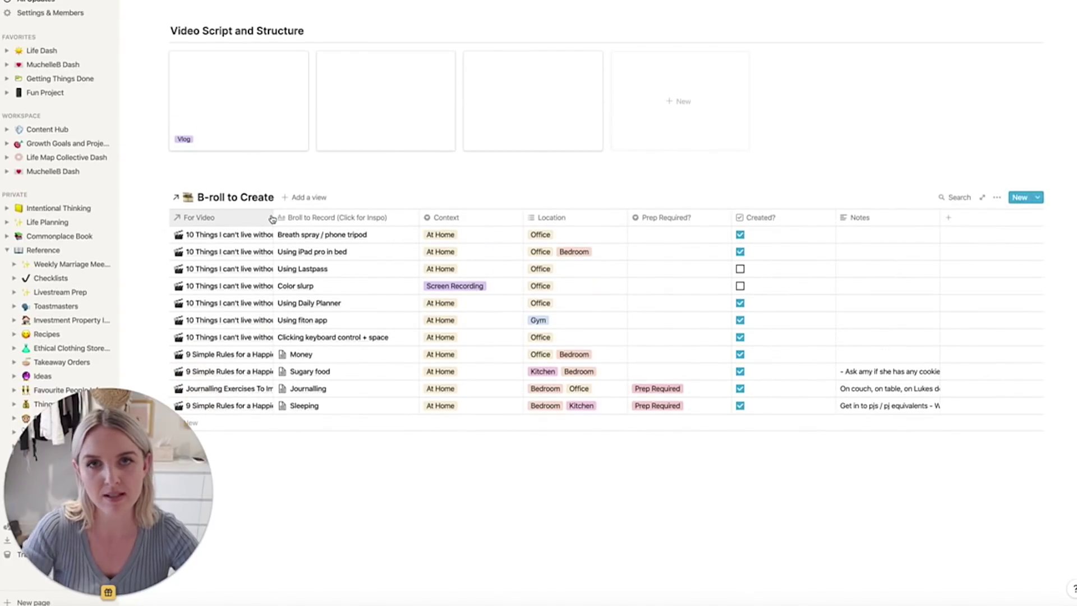
scroll(235, 429, down, 1)
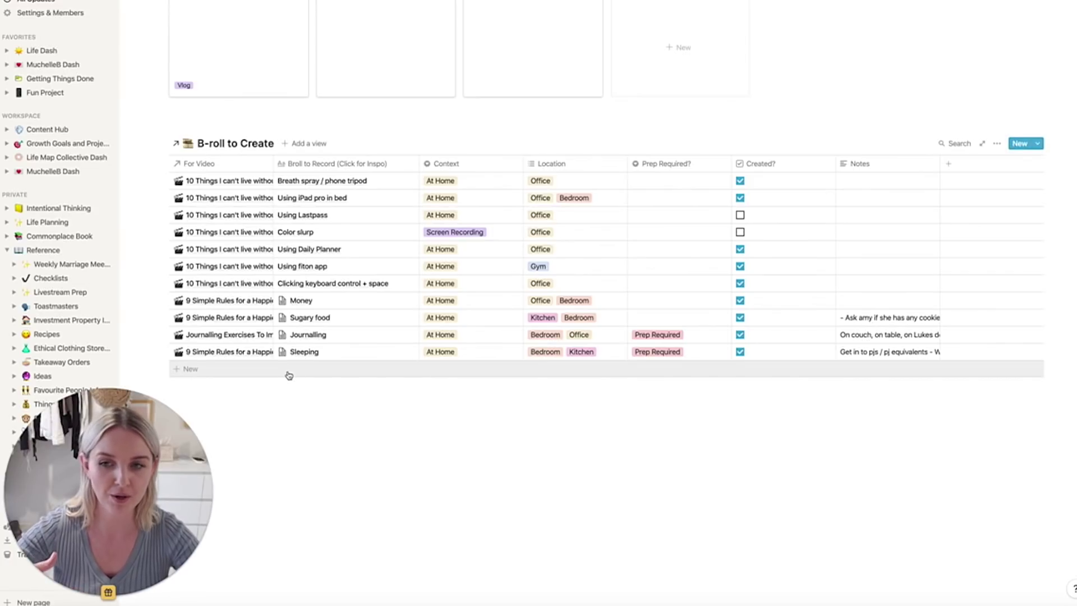
click(220, 371)
click(224, 368)
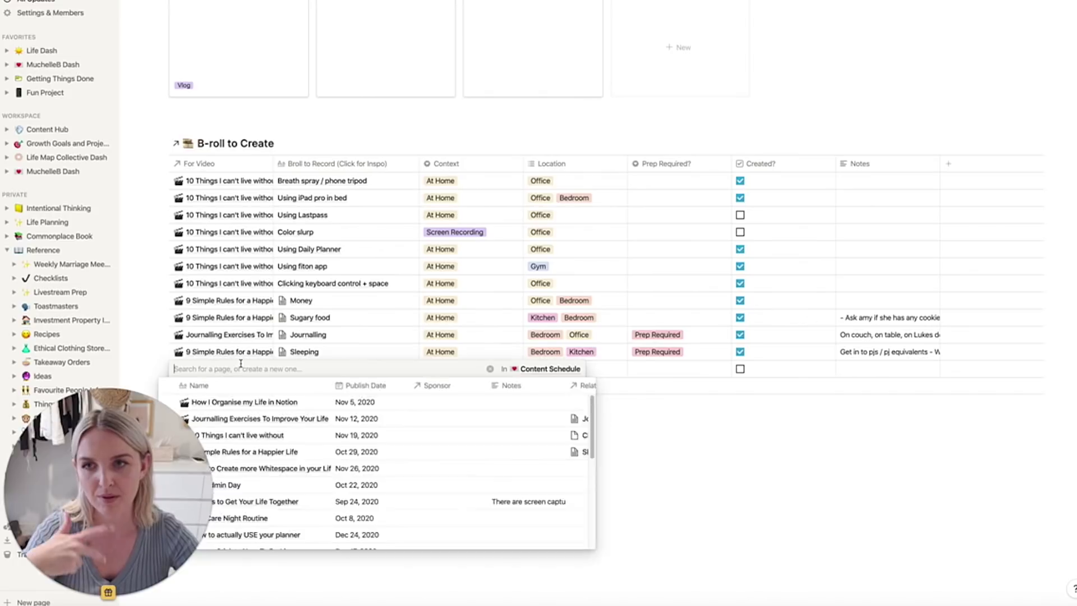
click(252, 402)
click(314, 367)
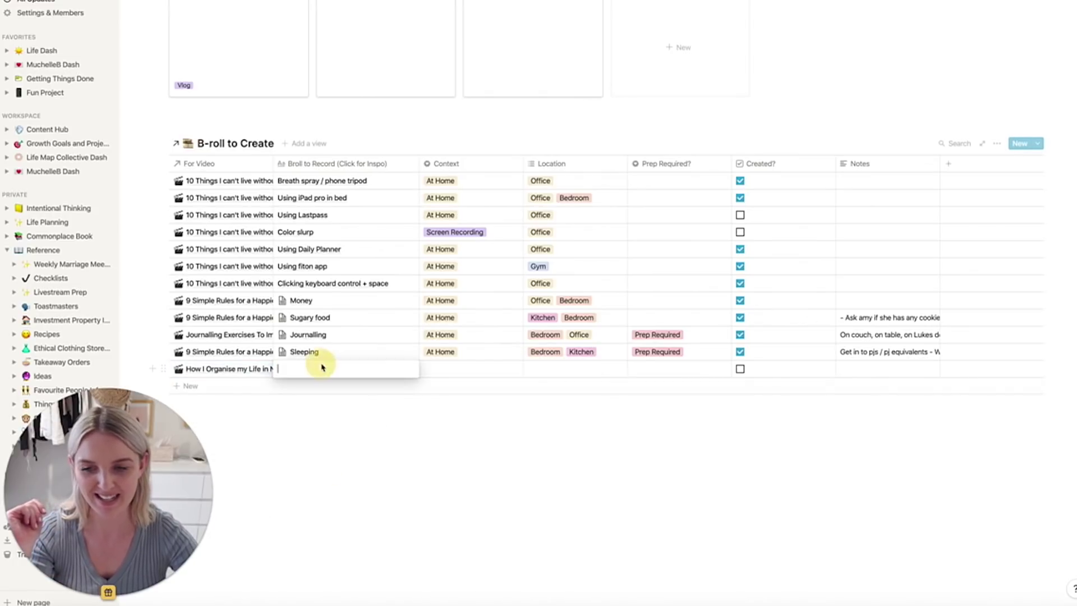
key(Escape)
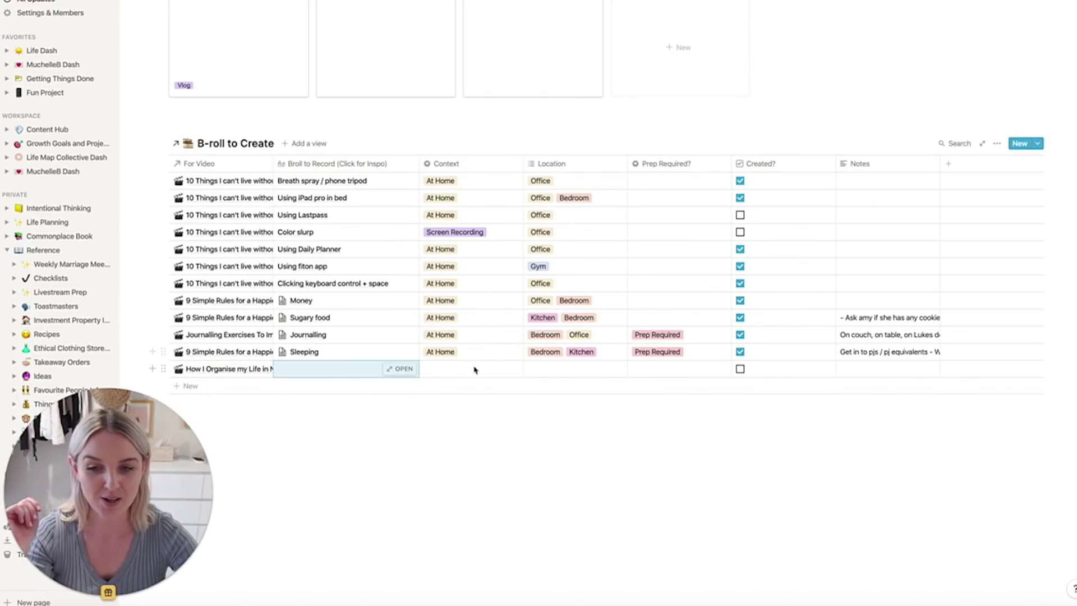
Leave Context and Location empty, delete that unfinished last row, and return to MuchelleB Dash
click(473, 368)
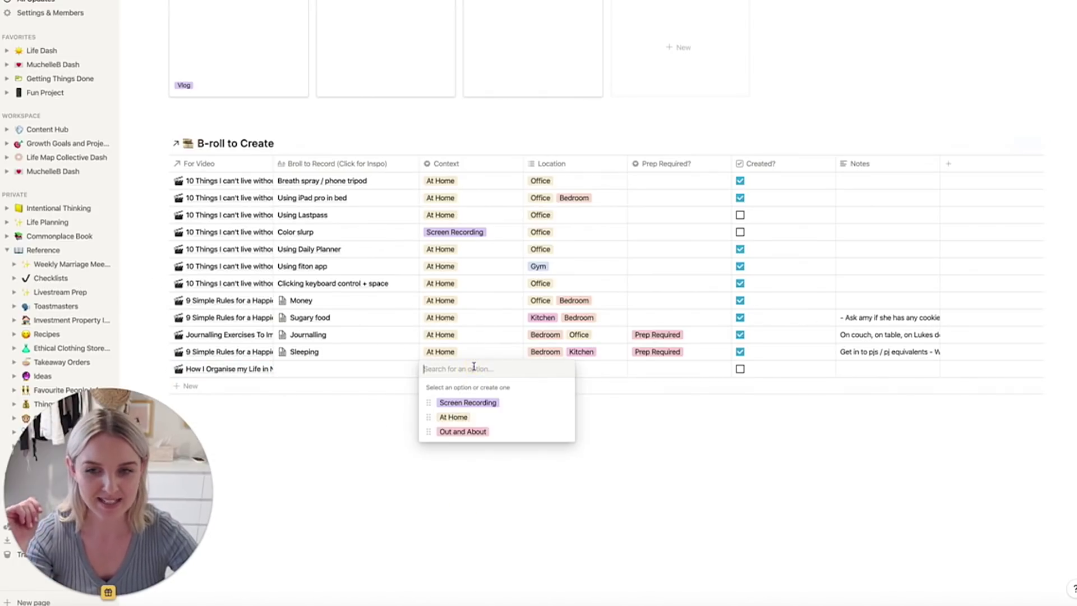
click(659, 404)
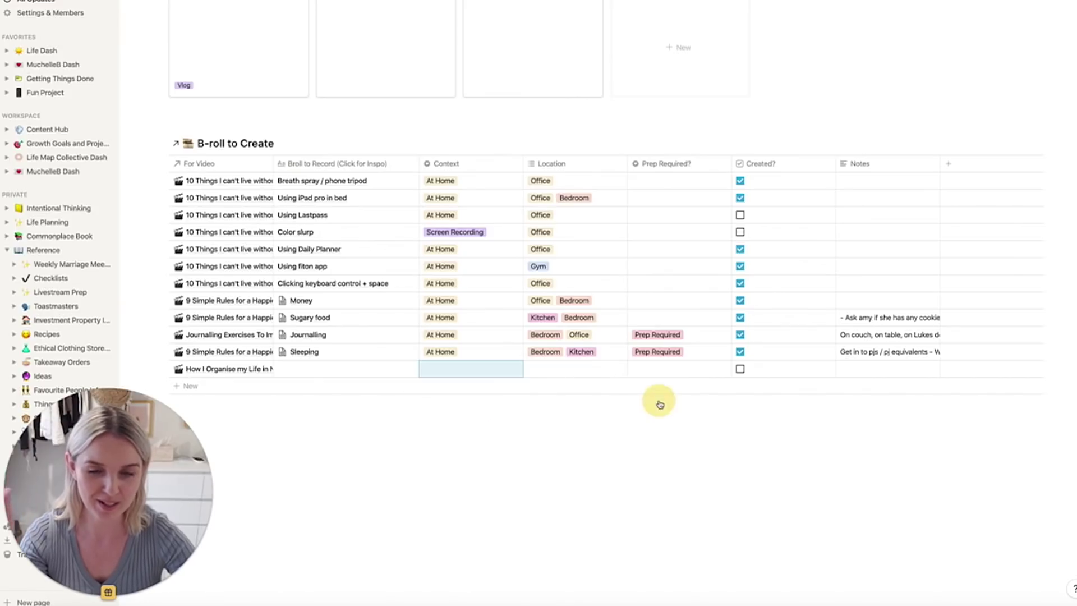
click(577, 369)
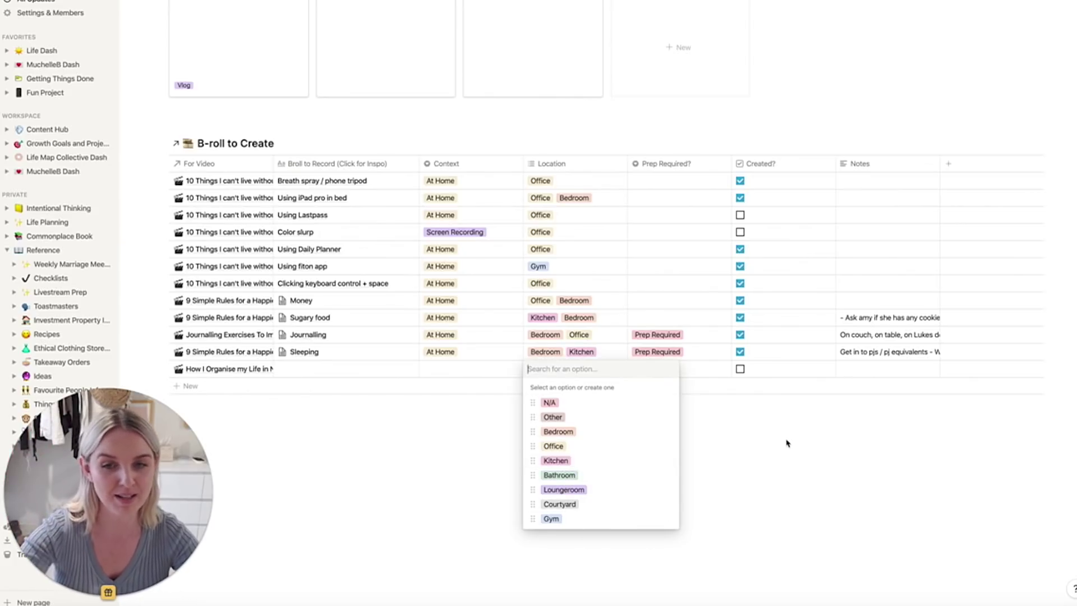
key(Escape)
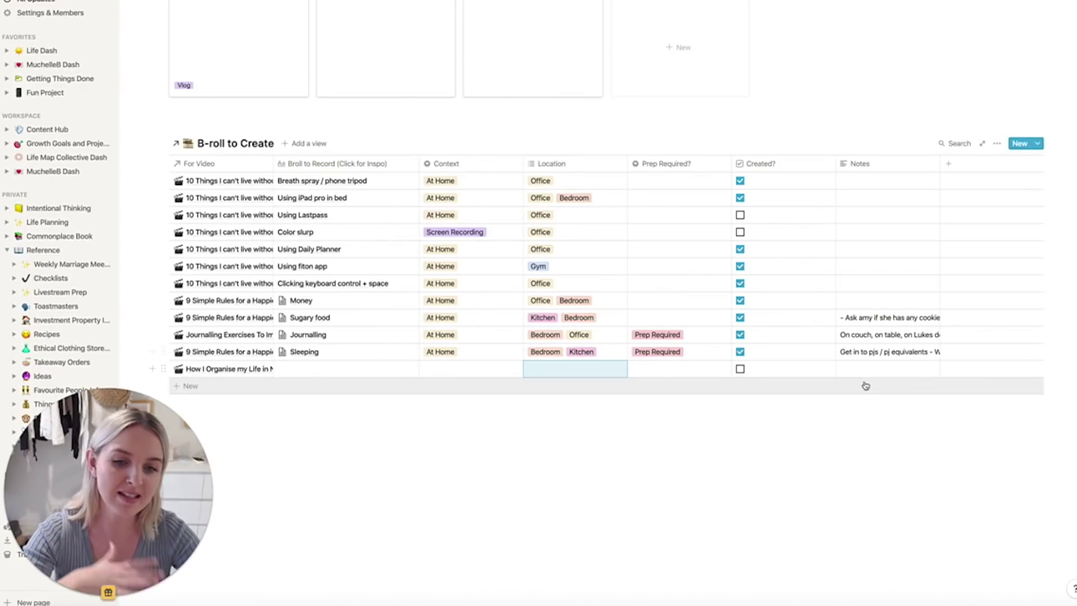
right_click(307, 368)
click(337, 402)
scroll(409, 253, up, 5)
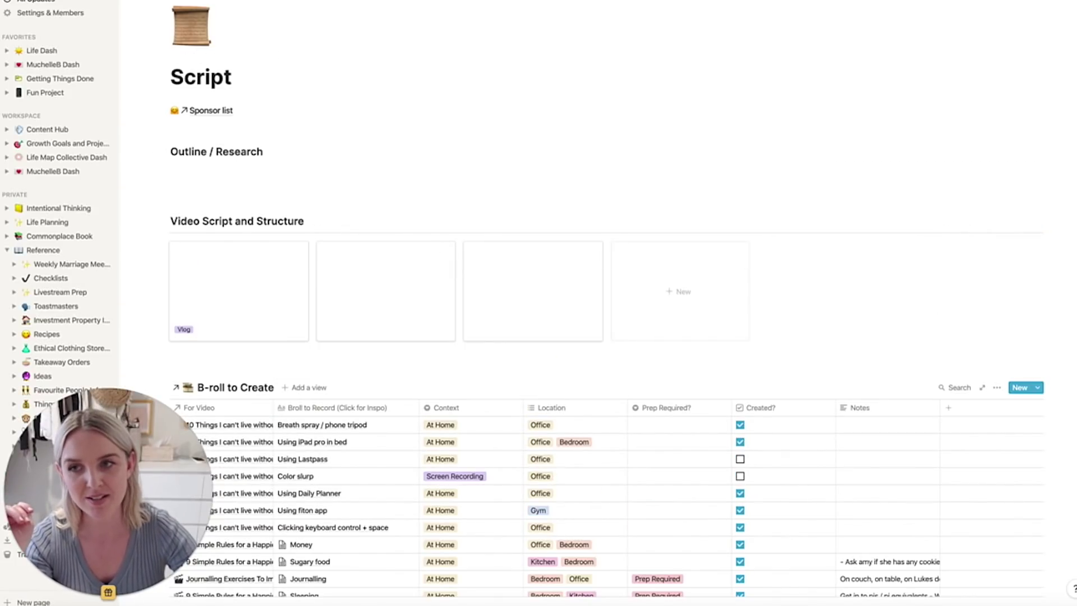
click(53, 171)
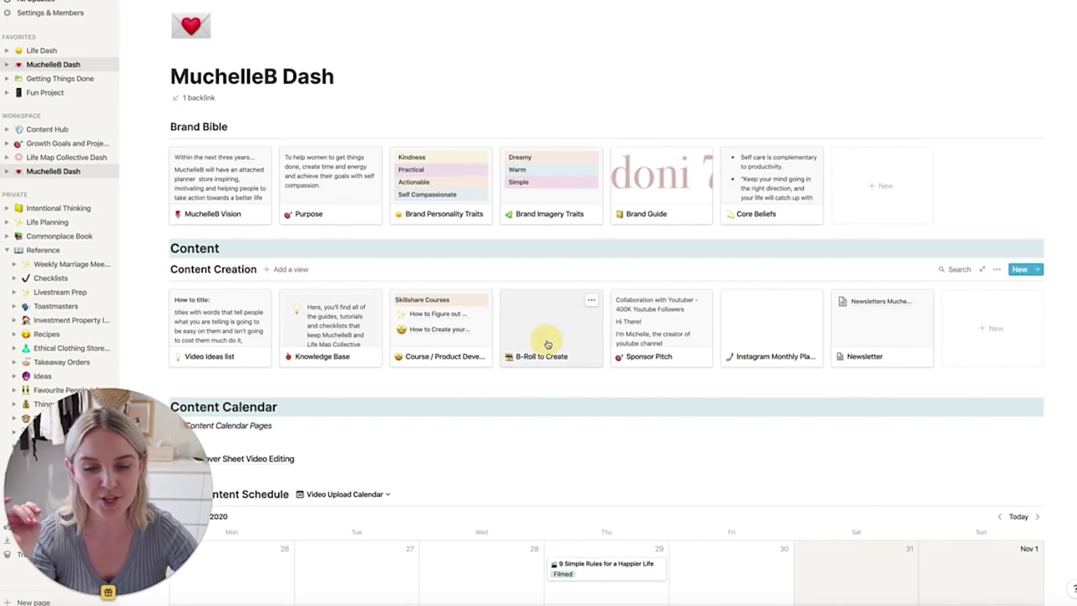
Peek at the B-Roll to Create page, scroll its table sideways, and close the preview
click(548, 344)
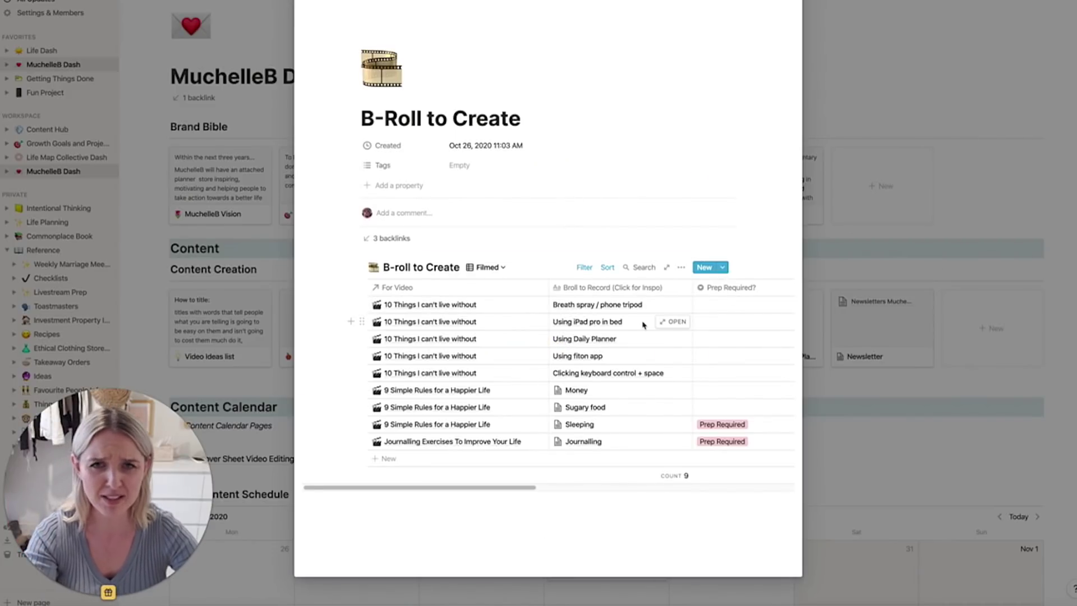
scroll(643, 324, right, 10)
scroll(644, 325, left, 10)
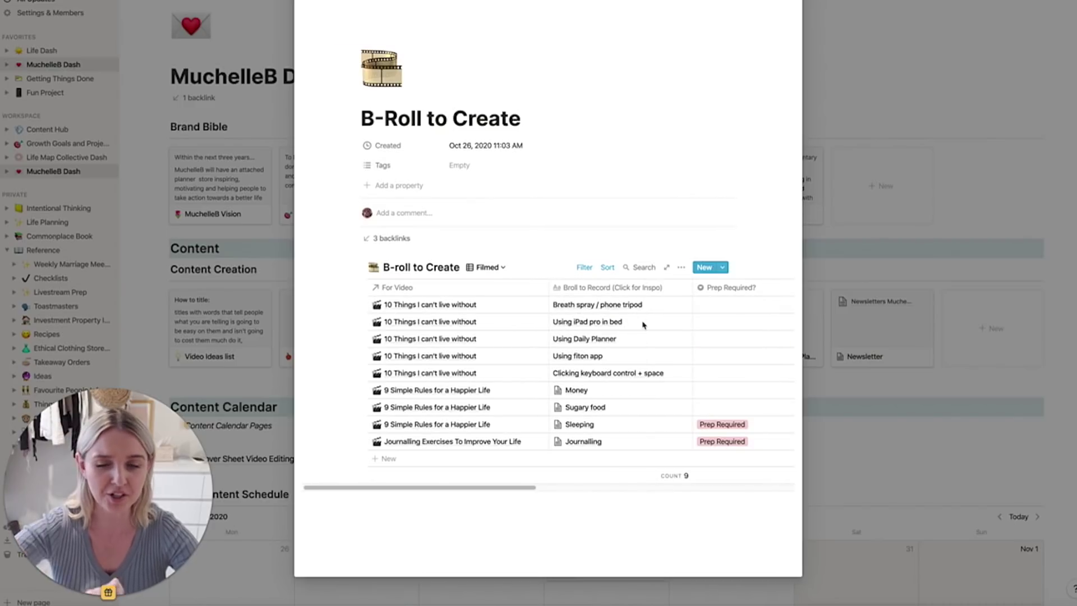
scroll(643, 324, right, 10)
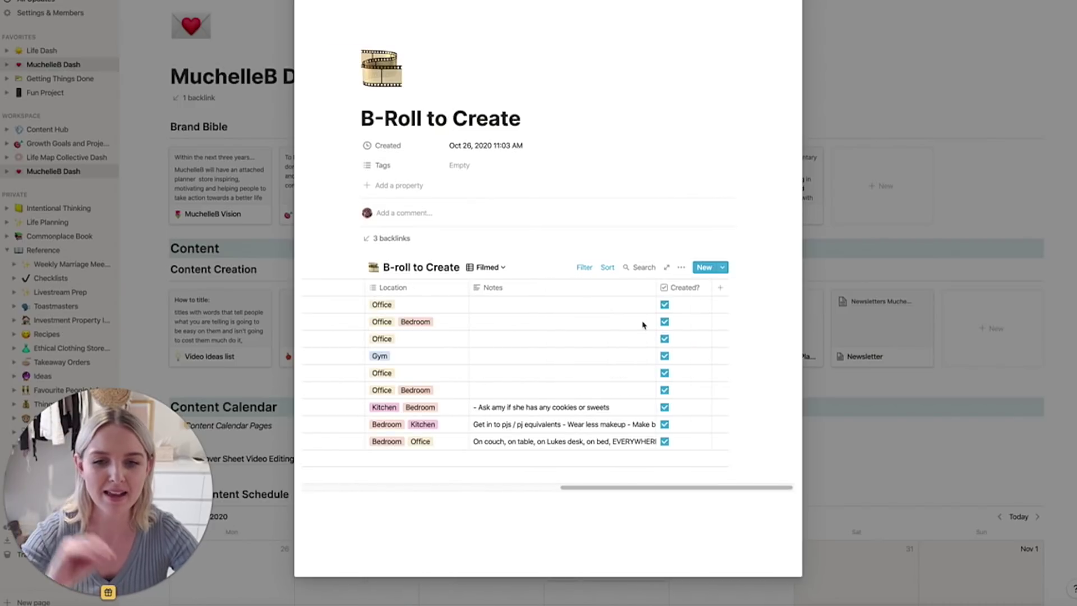
click(900, 188)
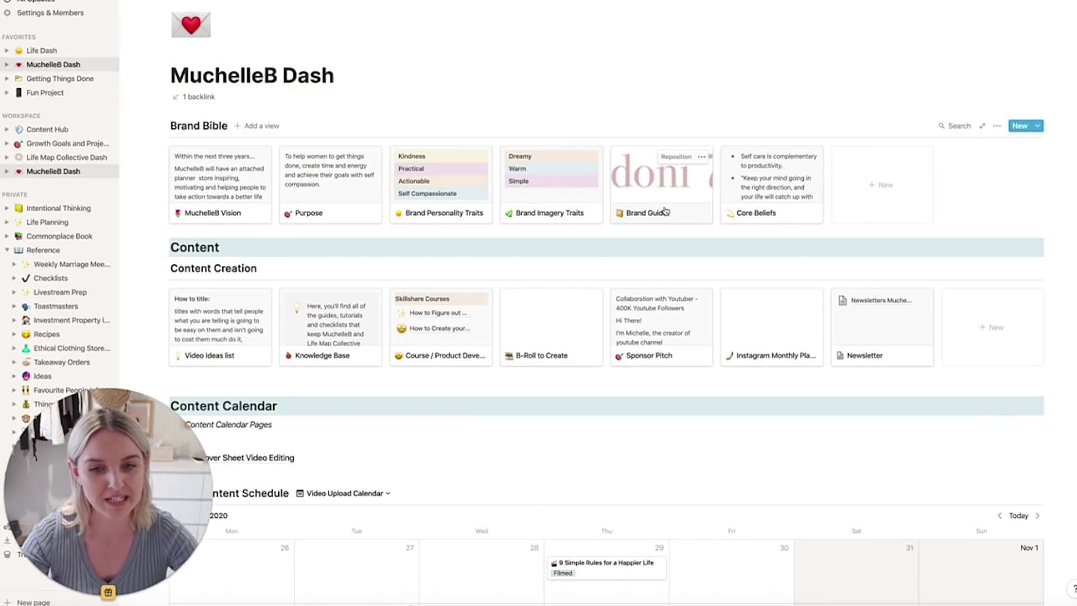
Open Getting Things Done and switch the Master To Do List to High Priority Only
click(59, 79)
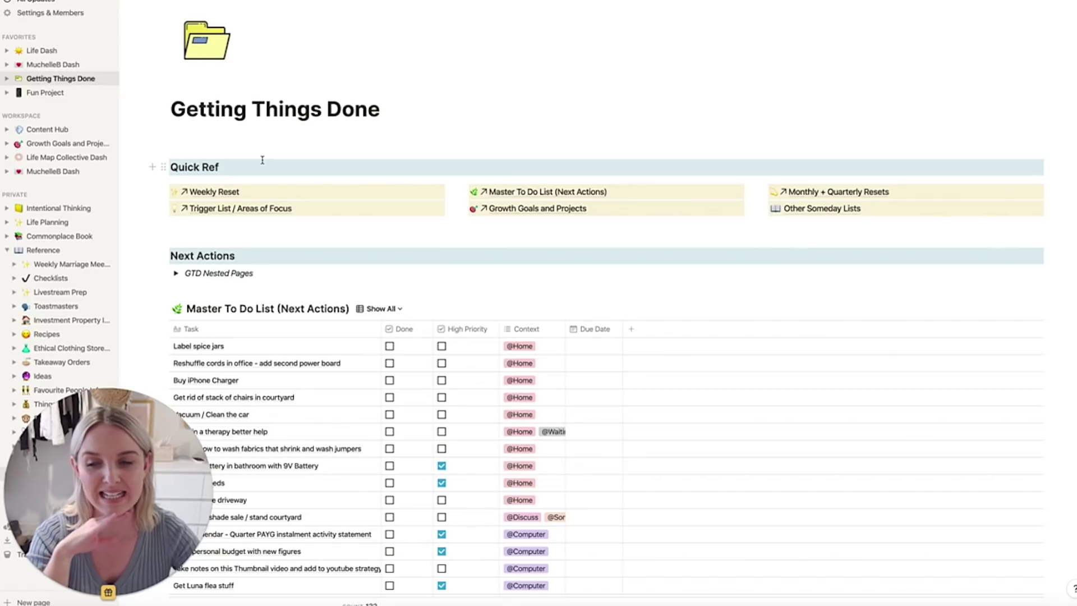
scroll(262, 160, down, 2)
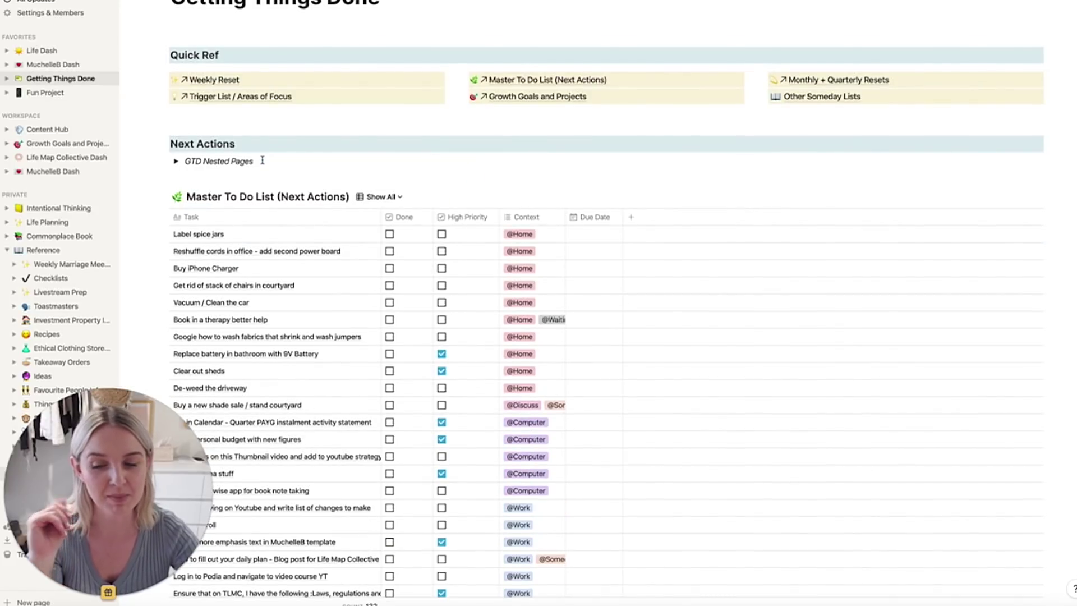
scroll(280, 157, up, 2)
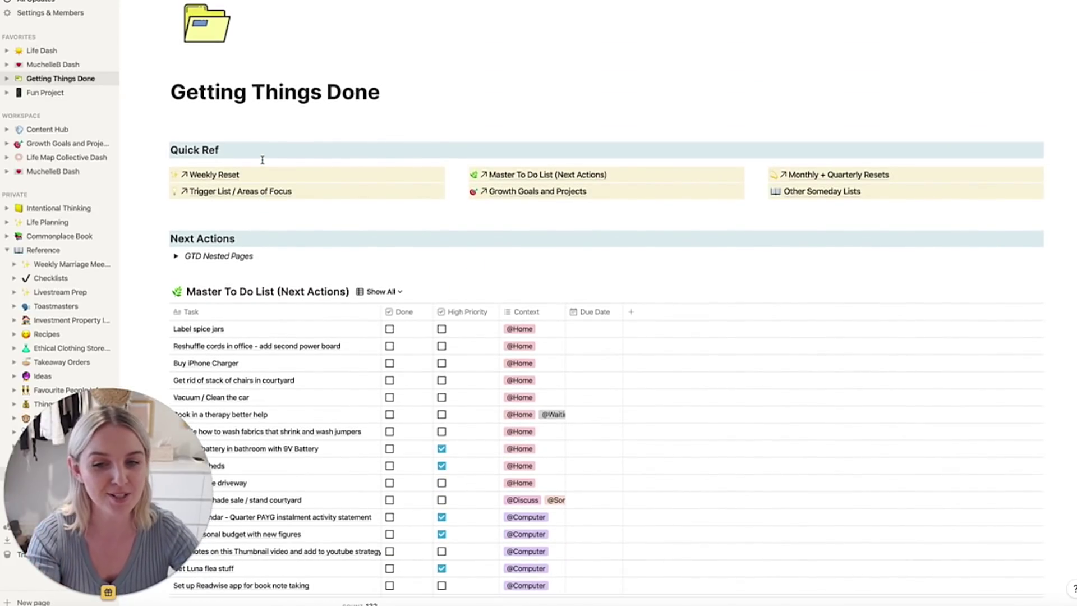
click(380, 291)
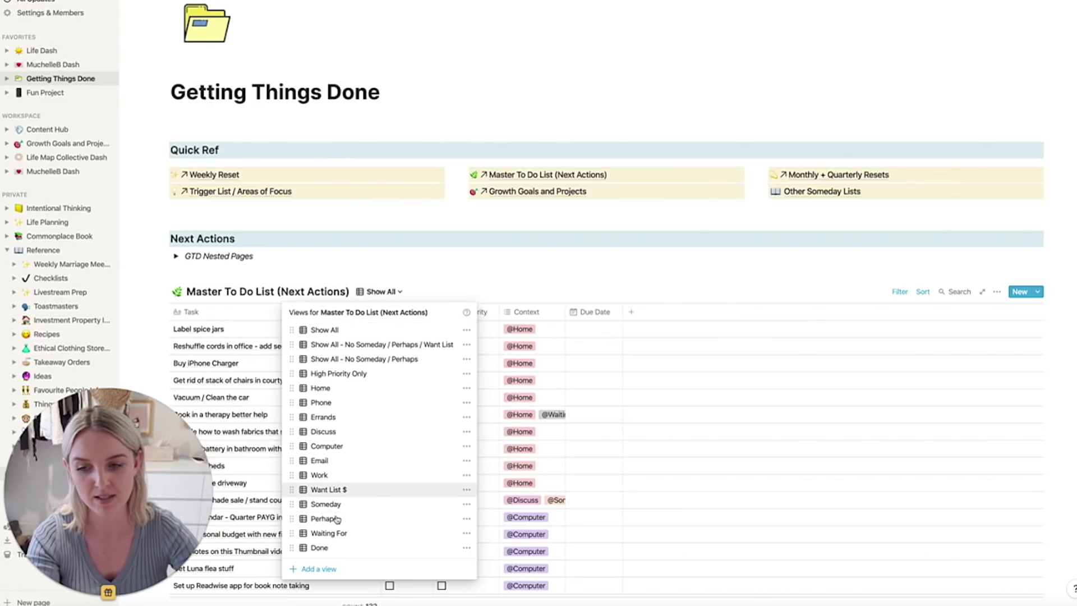
click(331, 373)
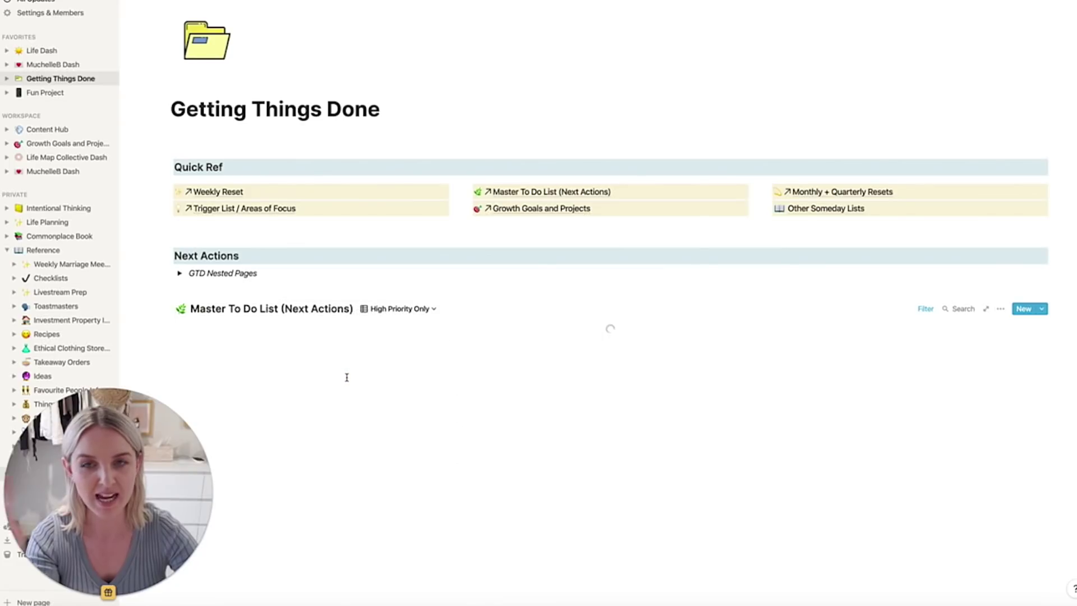
Recheck the to-do list's views, then go to the Weekly Reset page
scroll(348, 382, down, 1)
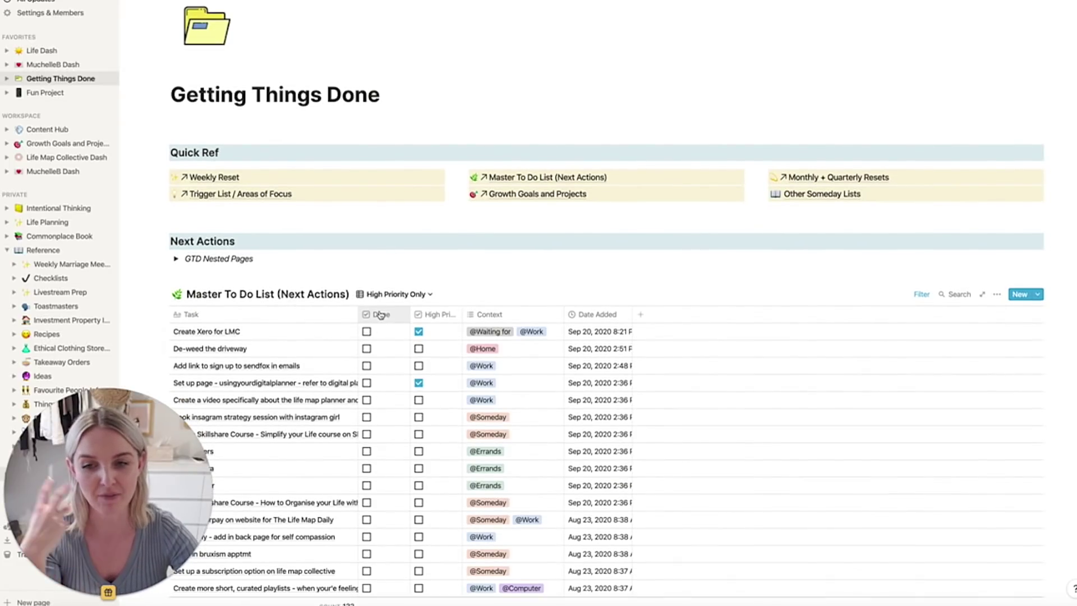
click(389, 294)
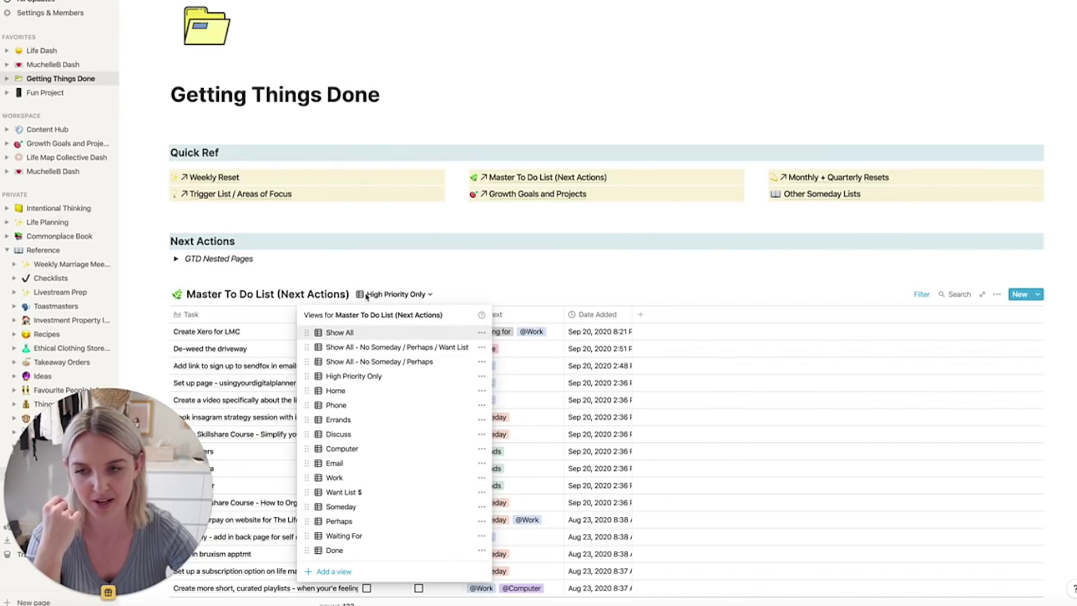
click(365, 287)
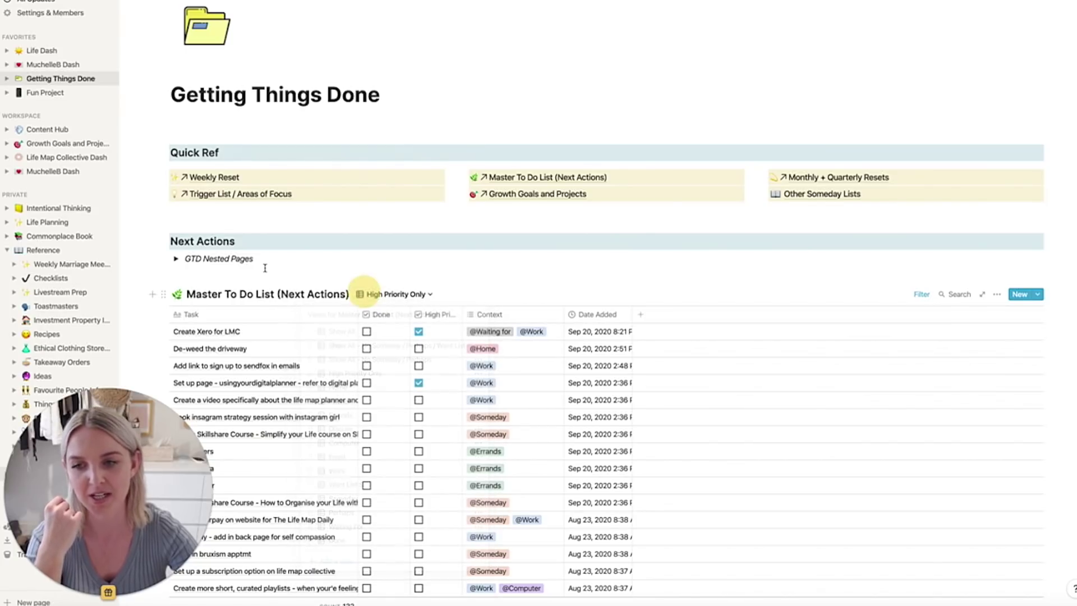
click(221, 177)
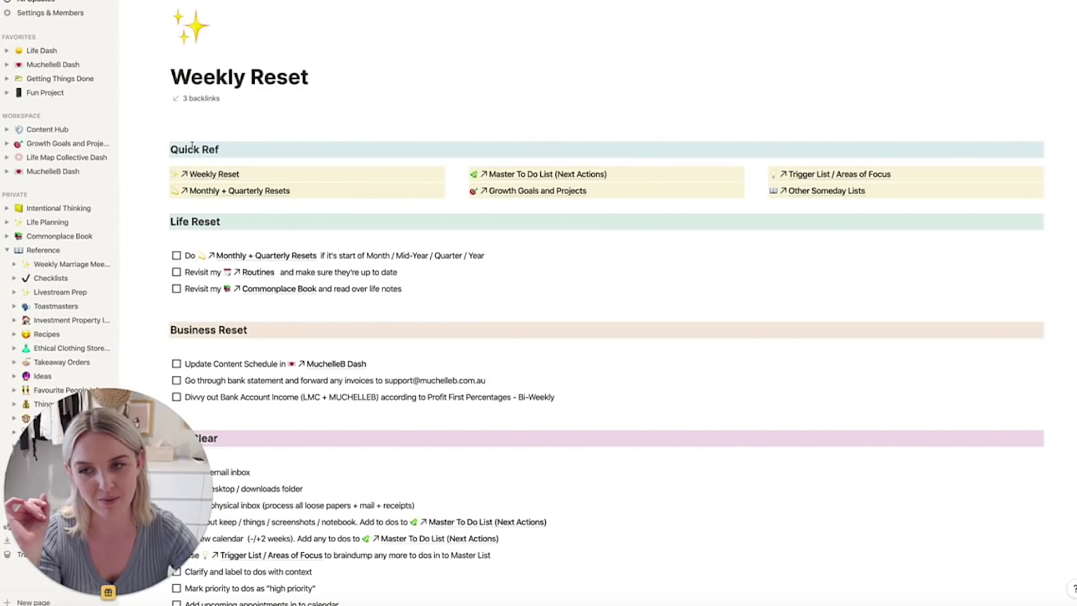
Scroll through the Weekly Reset page's Life Reset and Business Reset checklists
scroll(192, 146, down, 3)
scroll(192, 146, up, 3)
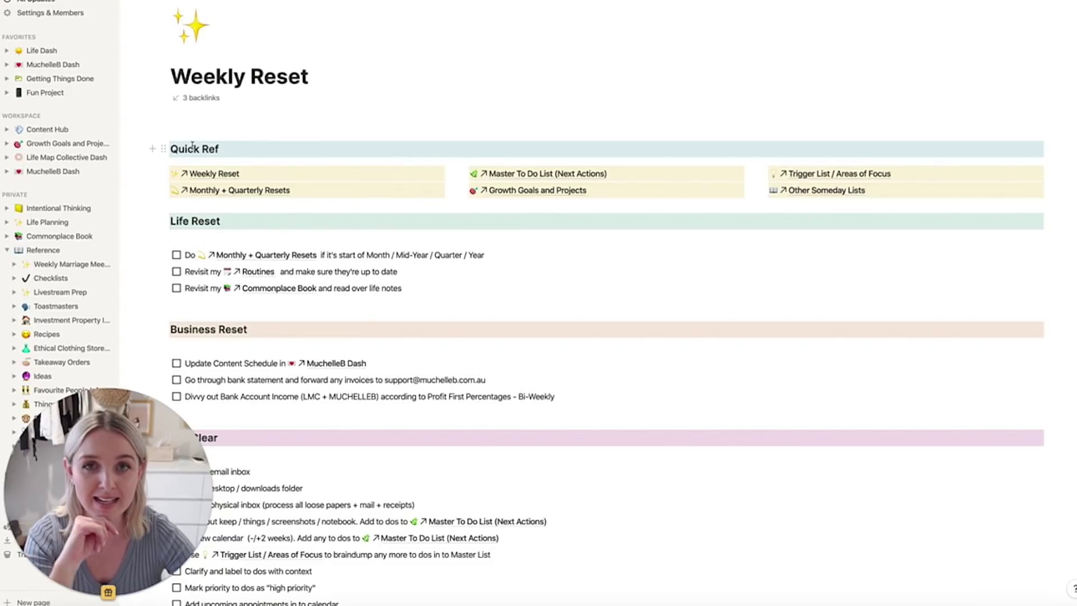
scroll(193, 146, down, 3)
scroll(154, 192, down, 2)
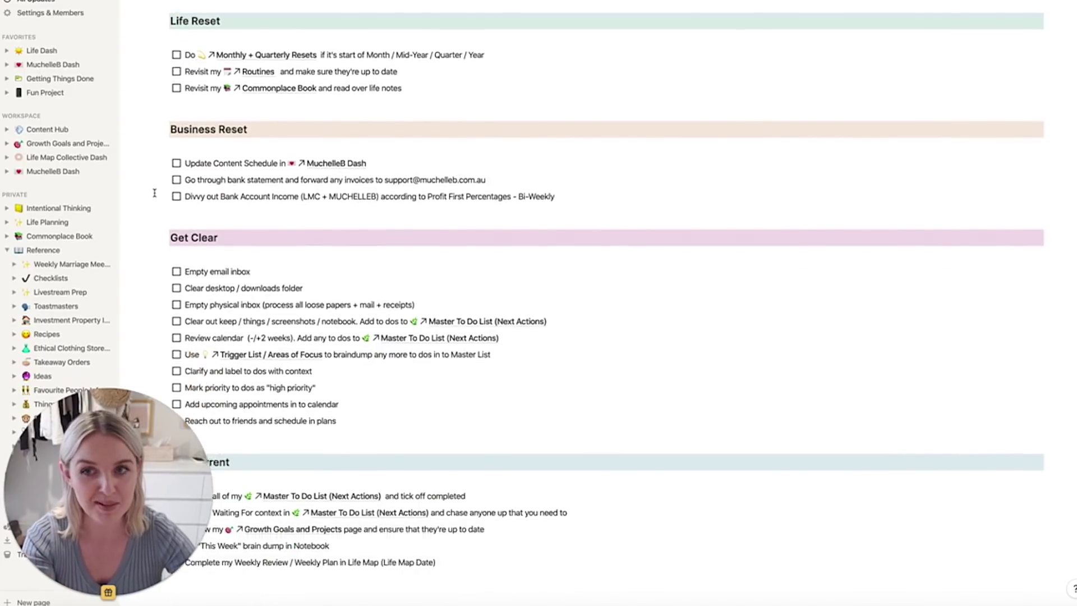
scroll(154, 193, down, 2)
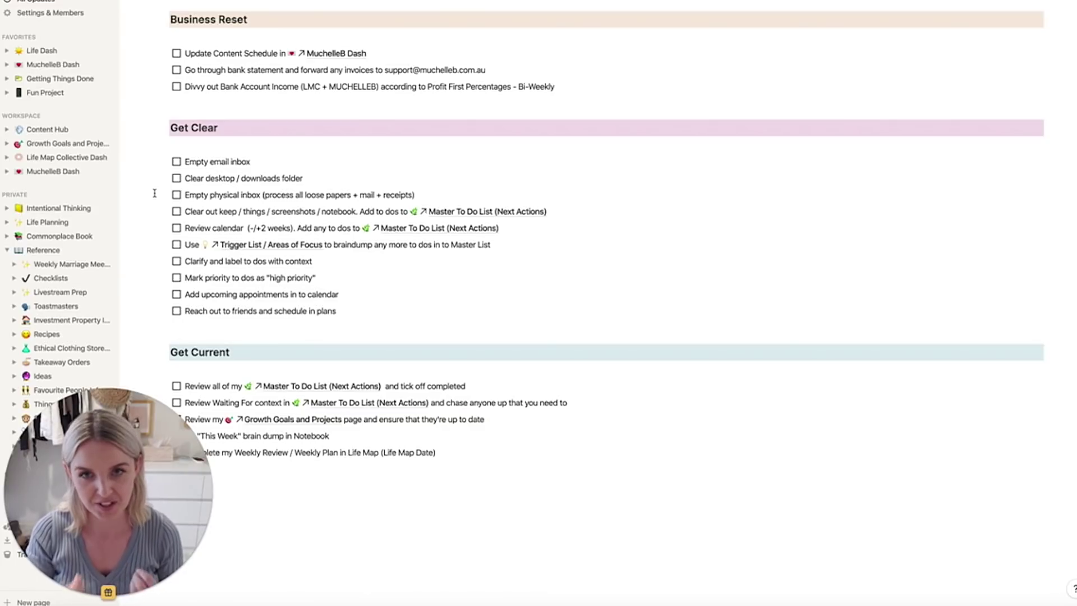
scroll(154, 193, up, 5)
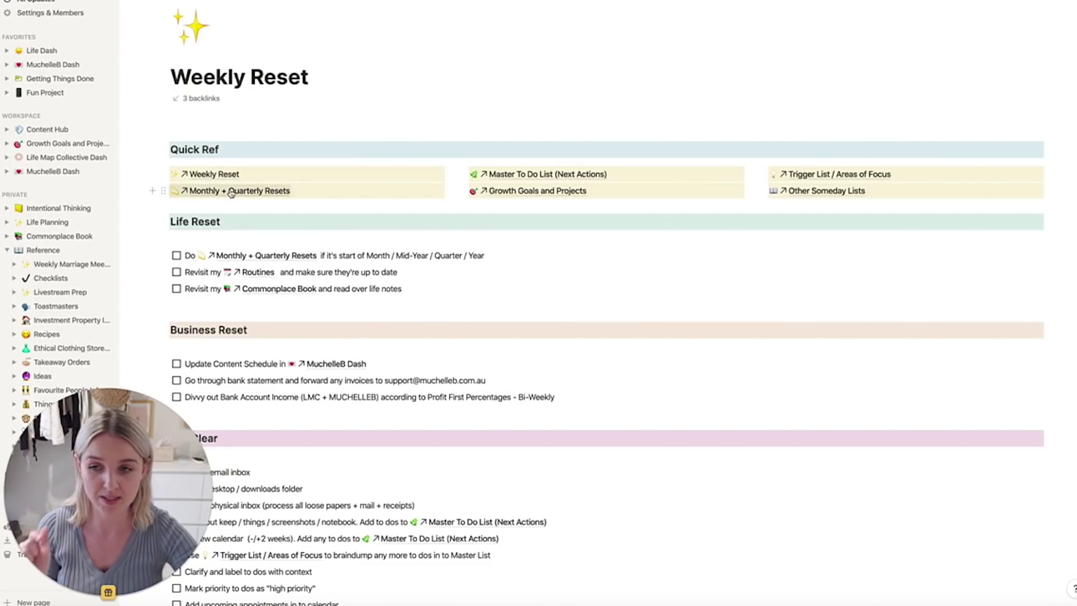
scroll(231, 192, down, 1)
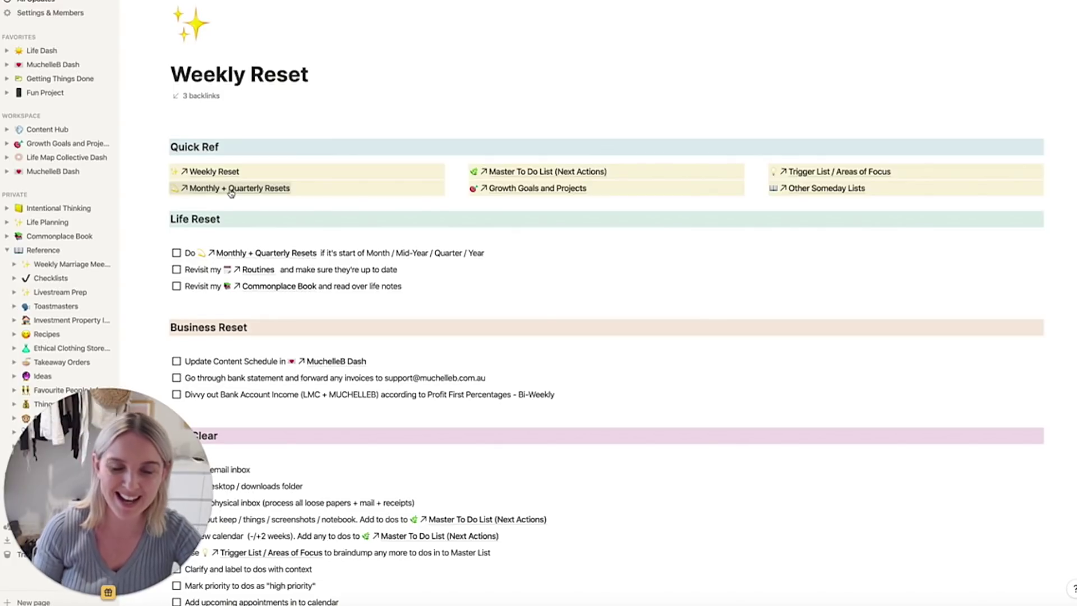
scroll(230, 193, down, 1)
scroll(230, 189, up, 1)
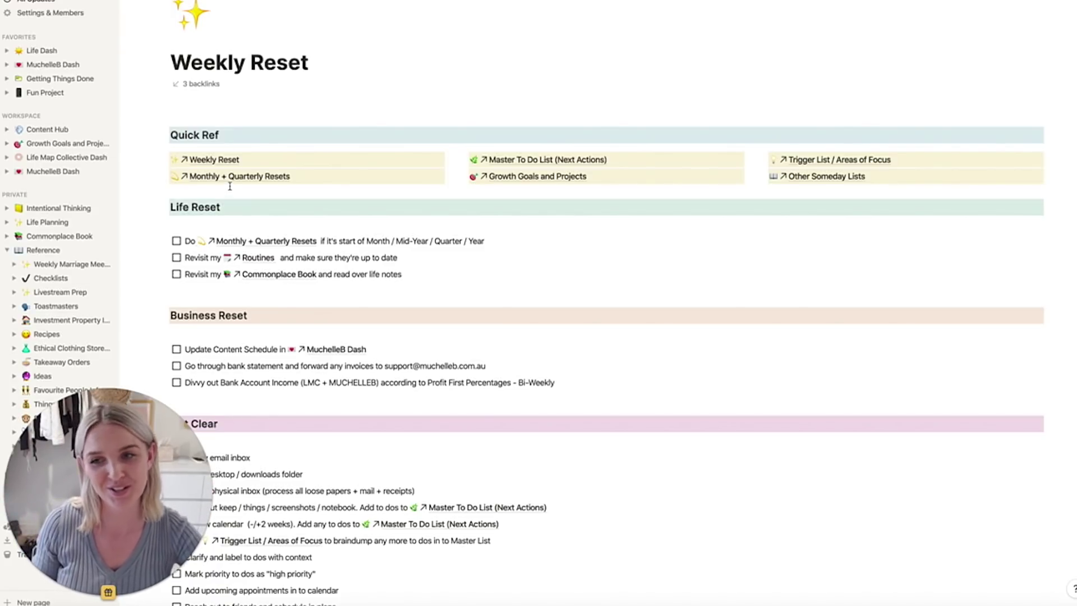
Open Monthly + Quarterly Resets and look over its Life checklist
click(229, 178)
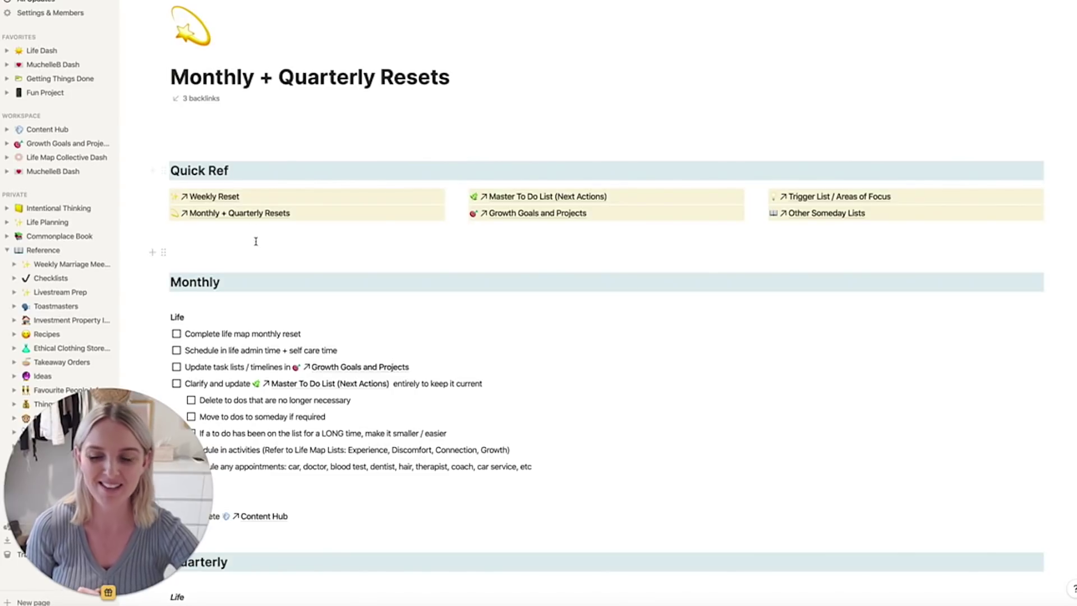
scroll(316, 288, down, 3)
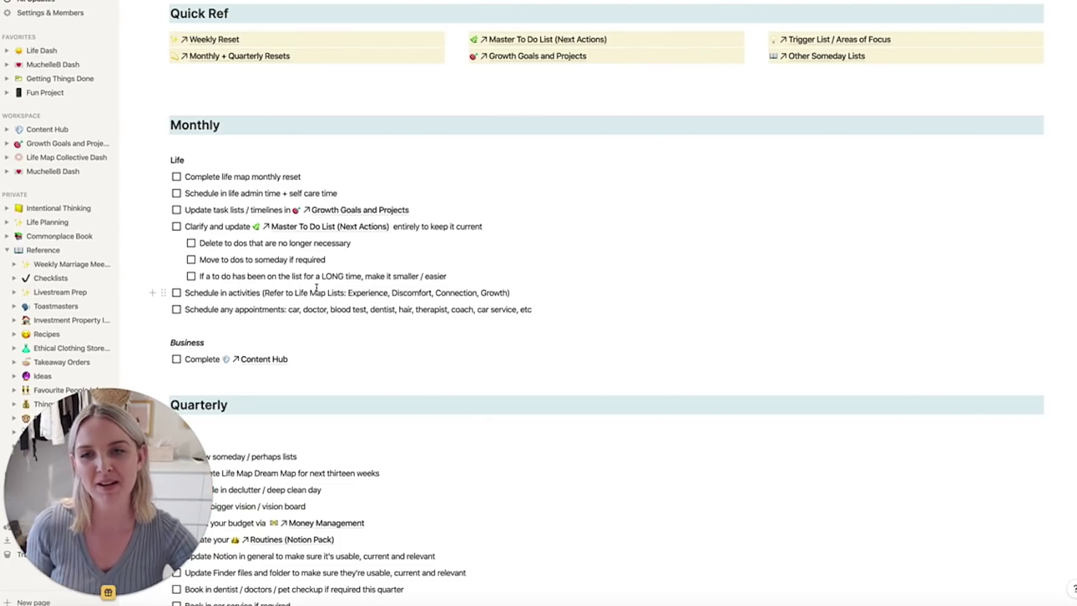
scroll(317, 289, down, 2)
scroll(319, 289, up, 1)
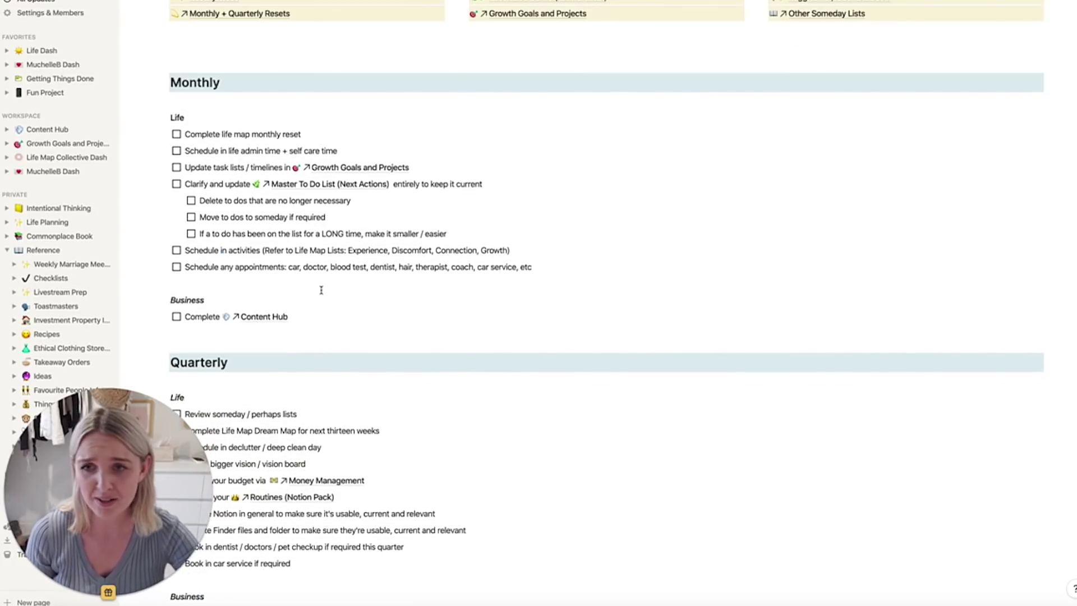
click(321, 290)
scroll(321, 290, up, 1)
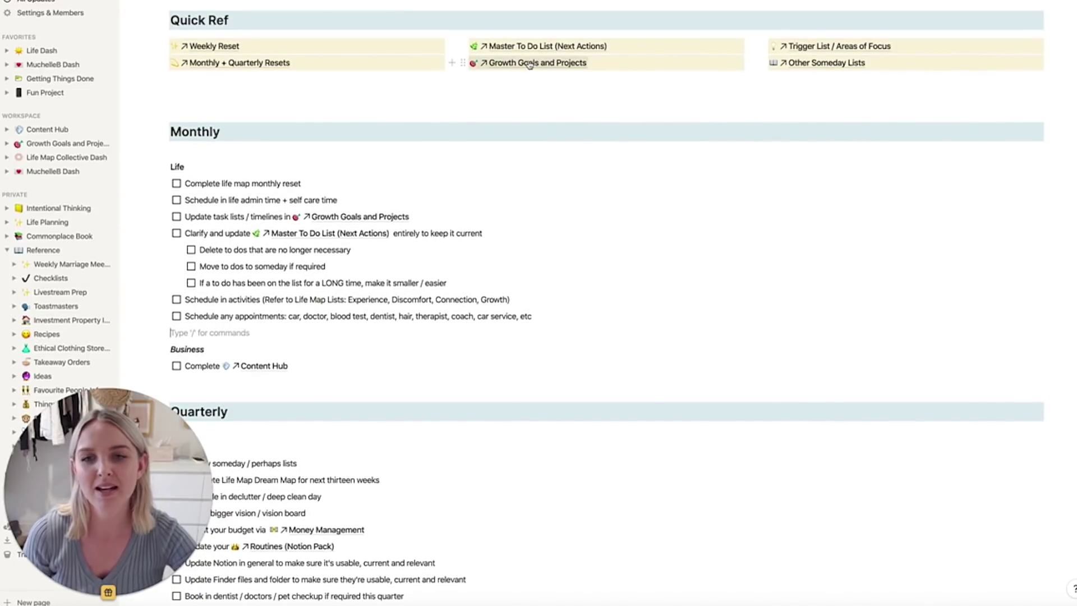
Visit Growth Goals and Projects, come back, then open Trigger List / Areas of Focus
click(529, 64)
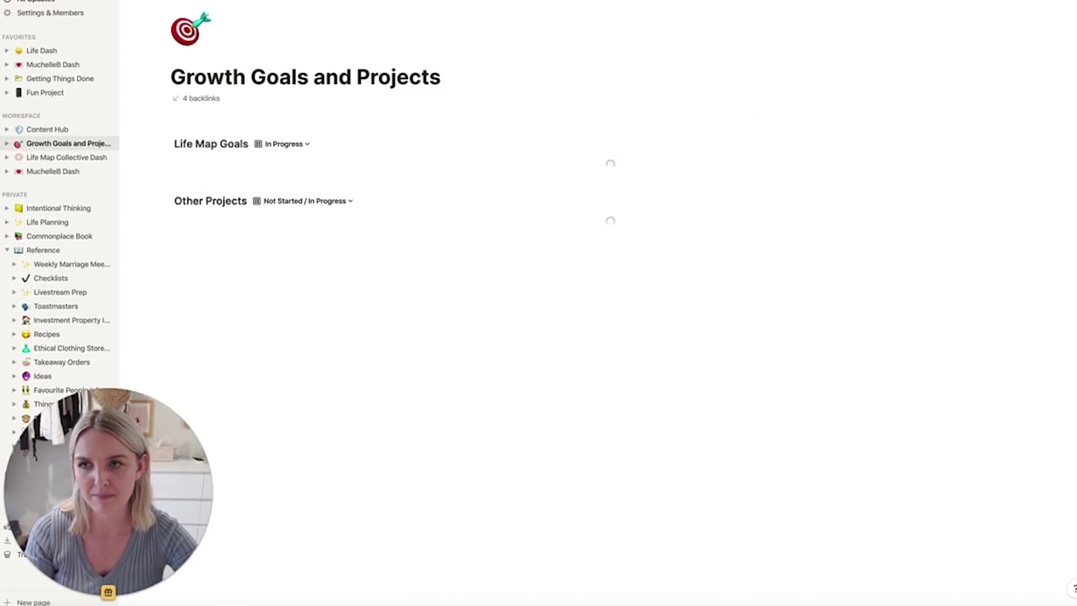
key(super+bracketleft)
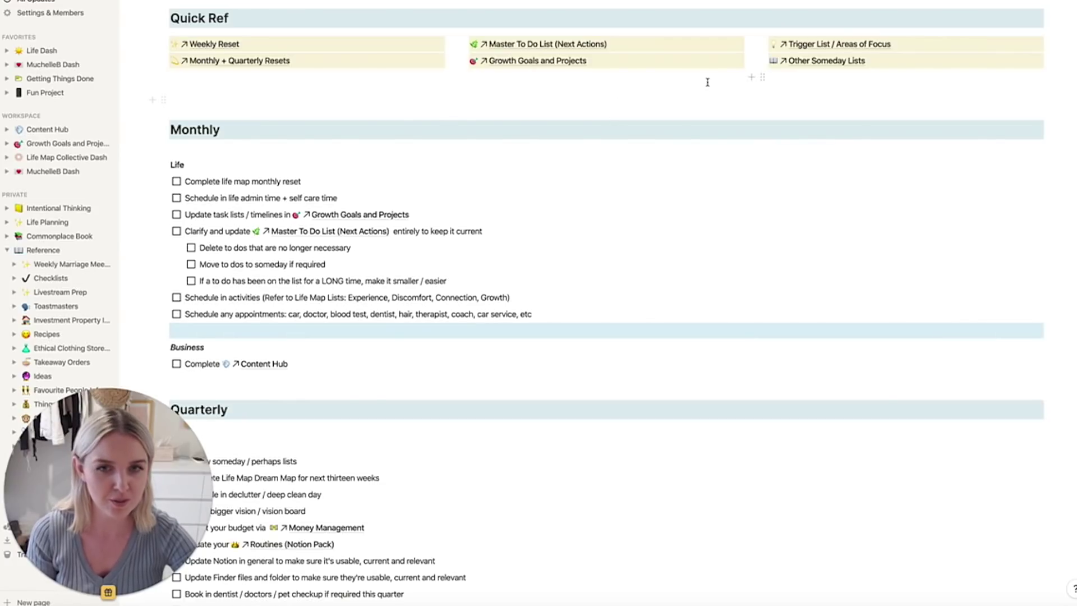
scroll(708, 90, up, 2)
click(849, 88)
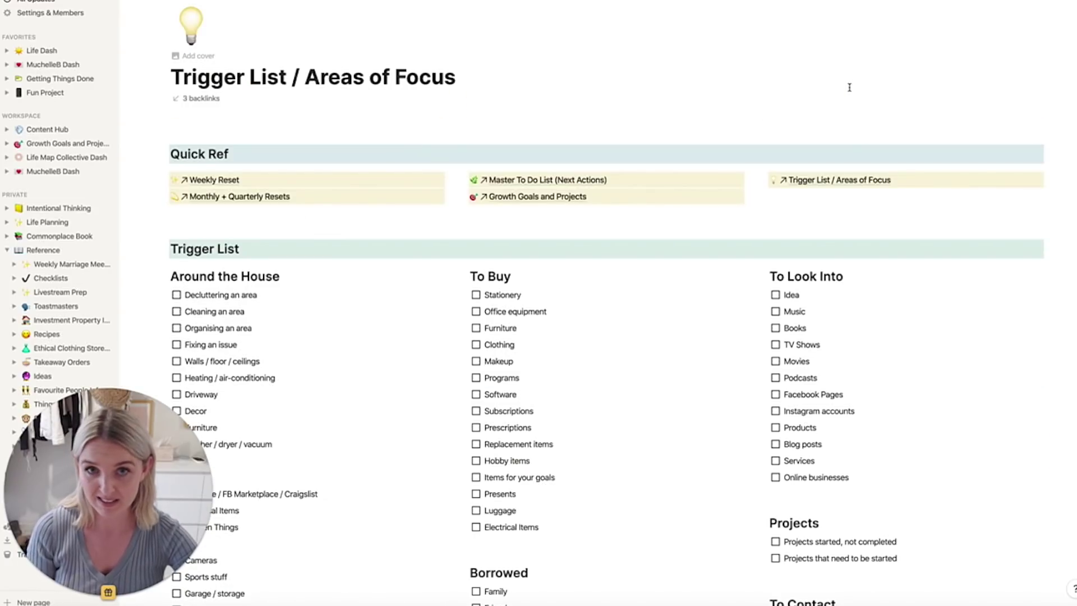
Look over the Trigger List / Areas of Focus page, then open Other Someday Lists
scroll(513, 173, down, 2)
scroll(520, 171, up, 2)
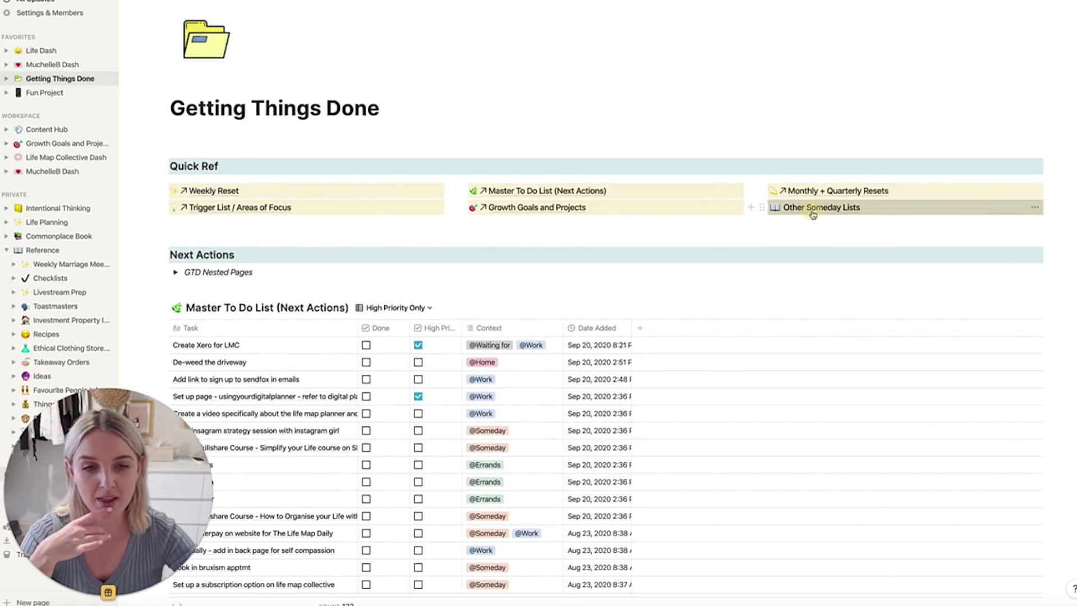
click(810, 209)
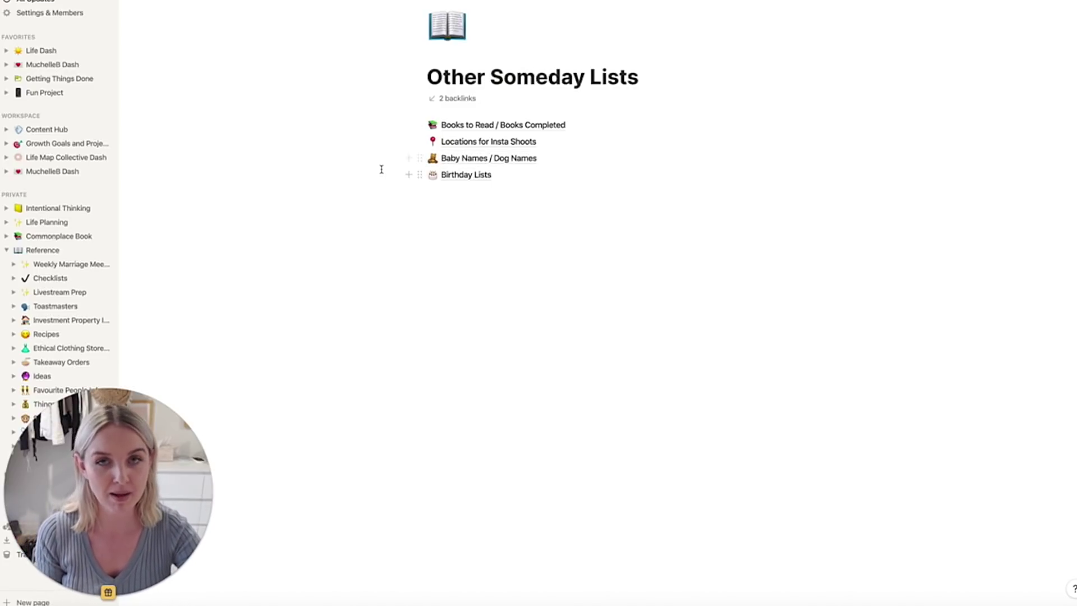
Peek at Birthday Lists and Locations for Insta Shoots, then open Books to Read / Books Completed
drag(383, 171, 549, 153)
click(421, 237)
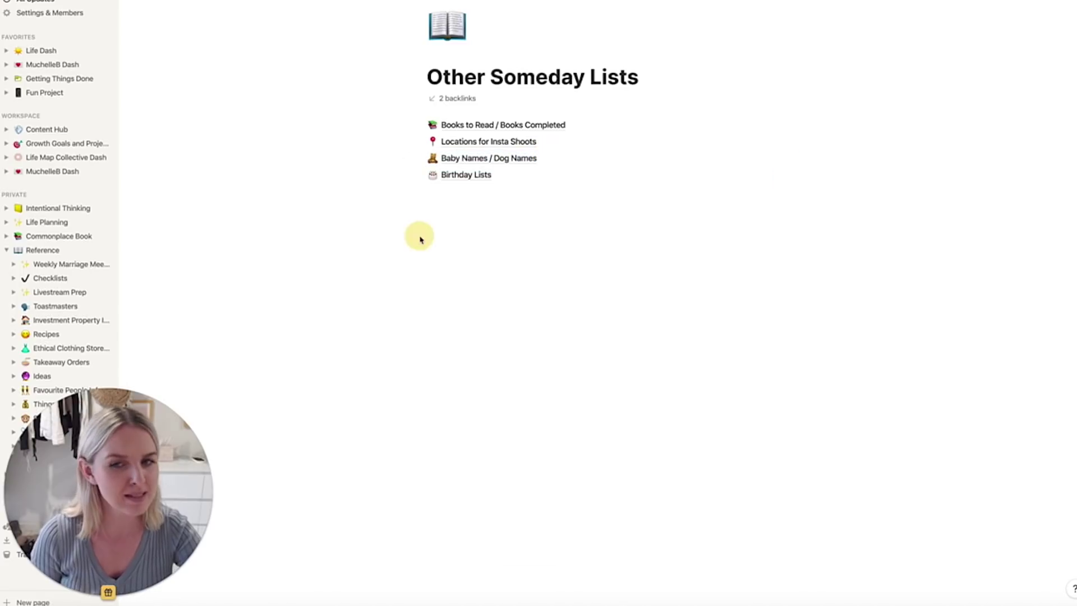
click(464, 181)
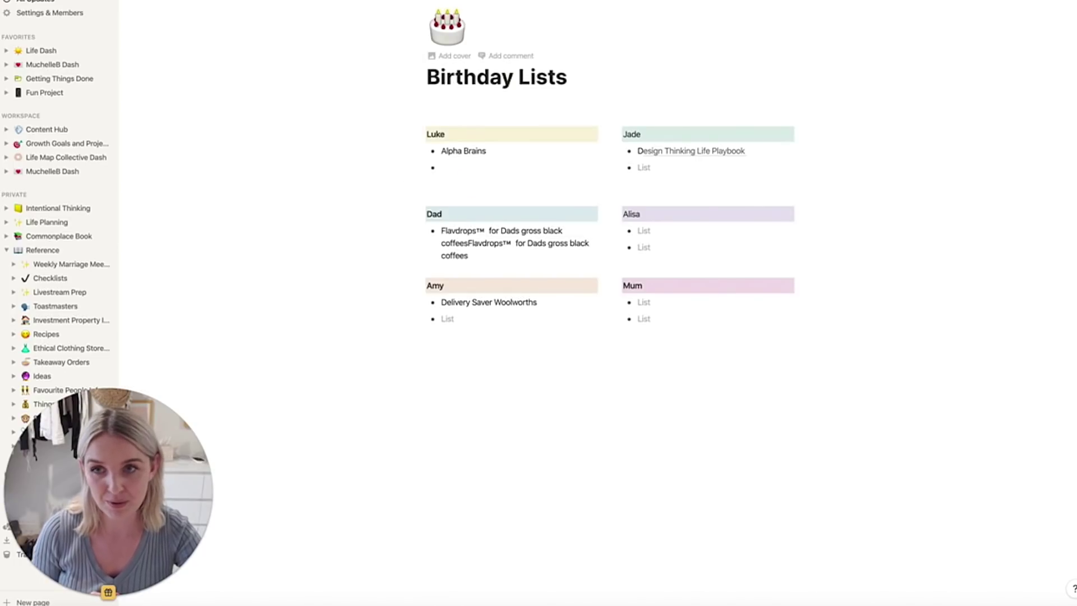
key(super+bracketleft)
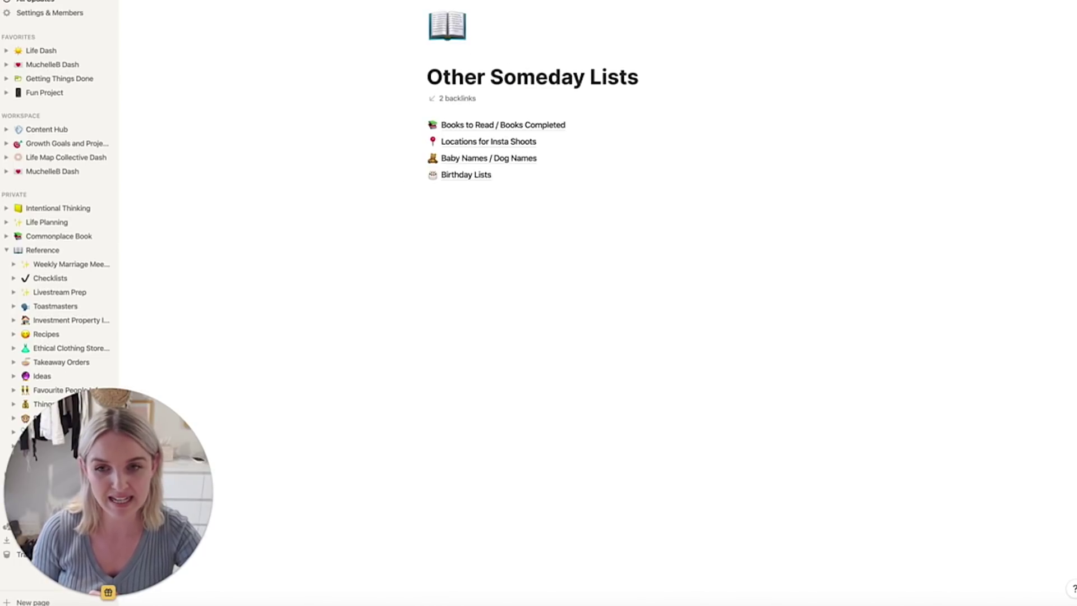
click(513, 142)
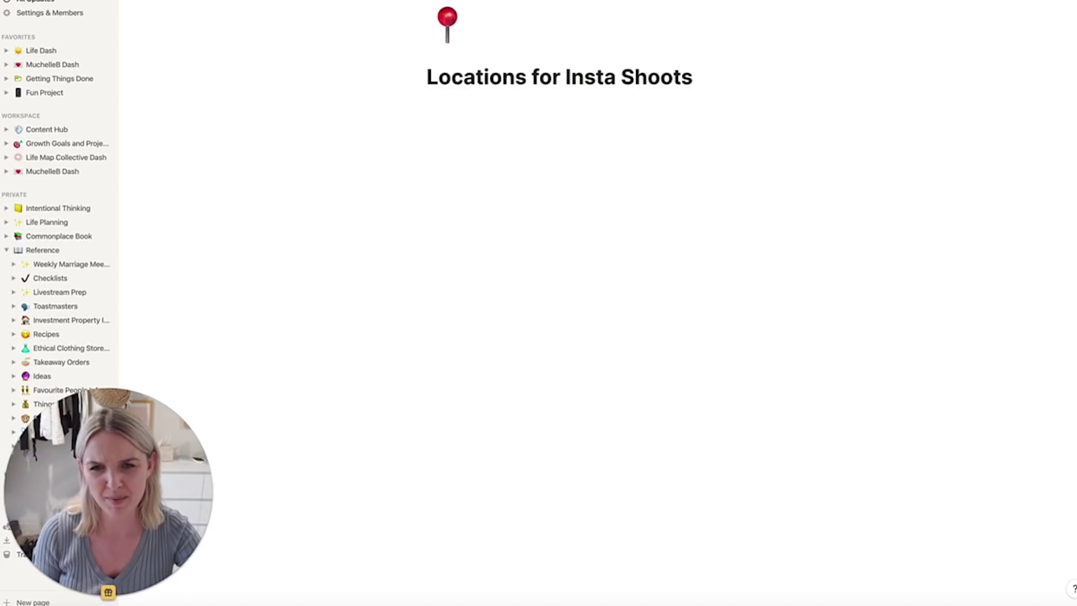
key(super+bracketleft)
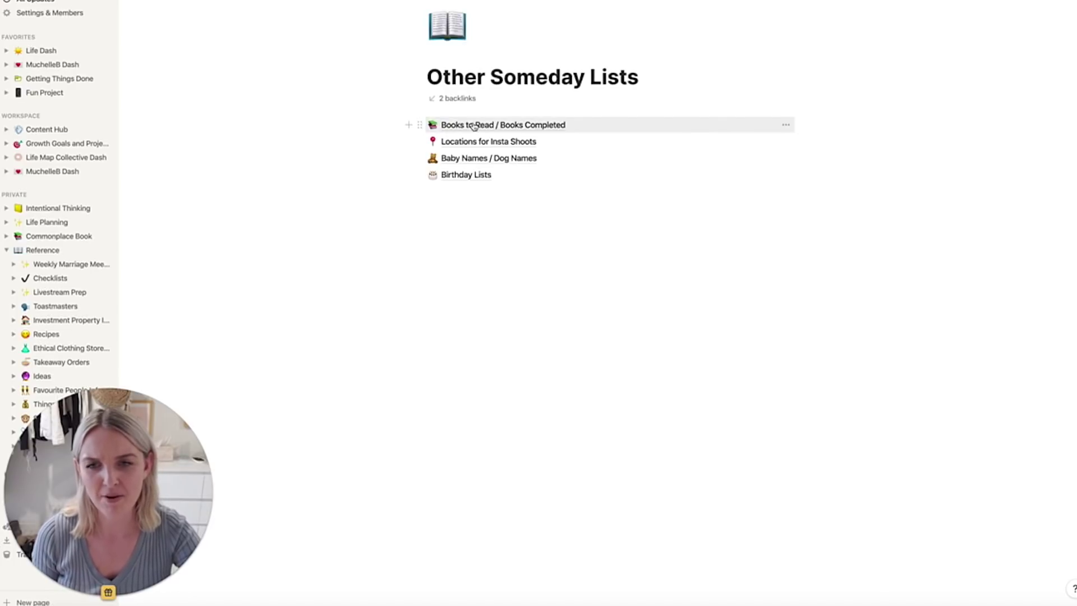
click(474, 126)
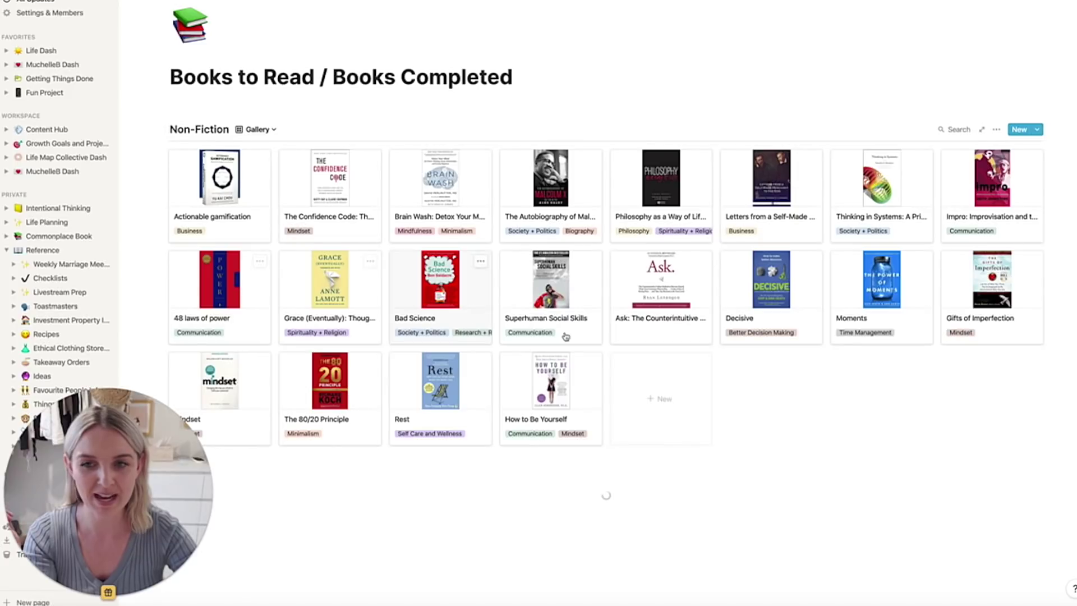
Show the Non-Fiction gallery's templates and bring up the New Book template's options
scroll(770, 430, down, 2)
scroll(770, 431, up, 2)
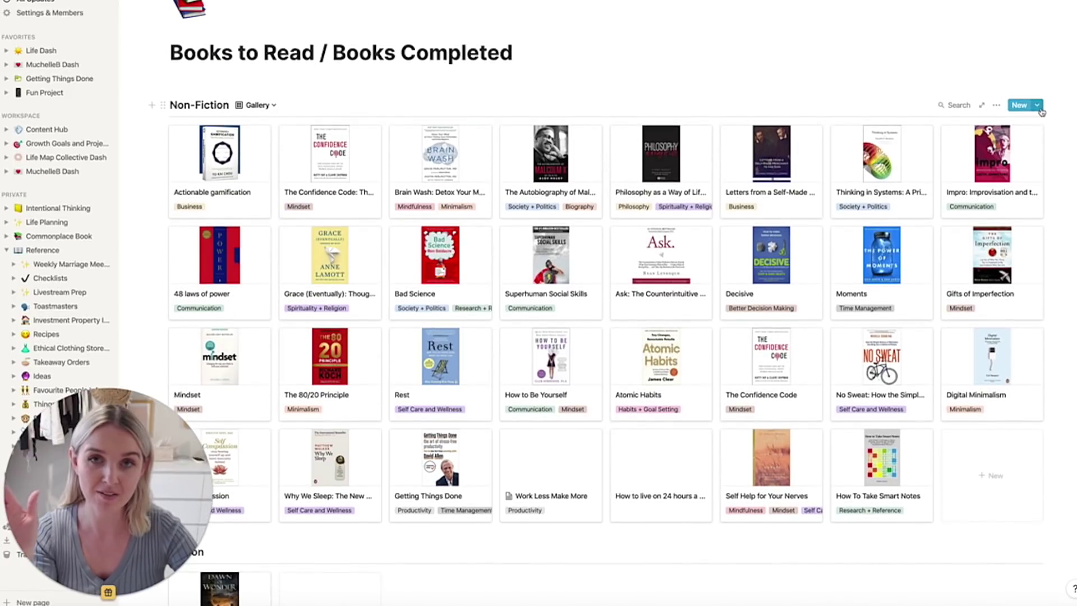
click(1038, 104)
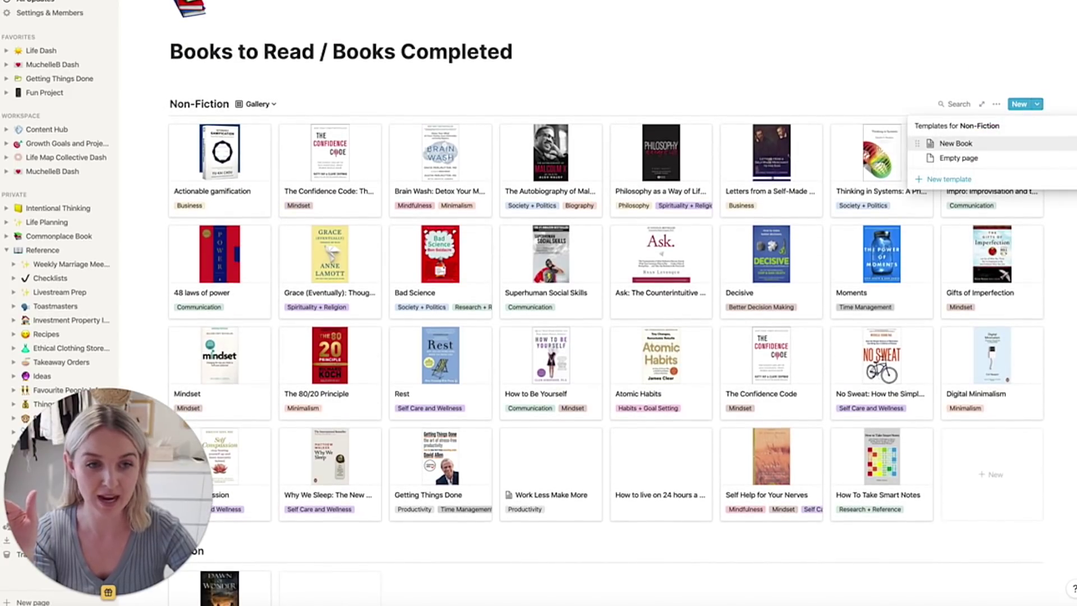
click(1065, 143)
Edit and review the Non-Fiction New Book template, then move to the Content Hub
click(981, 128)
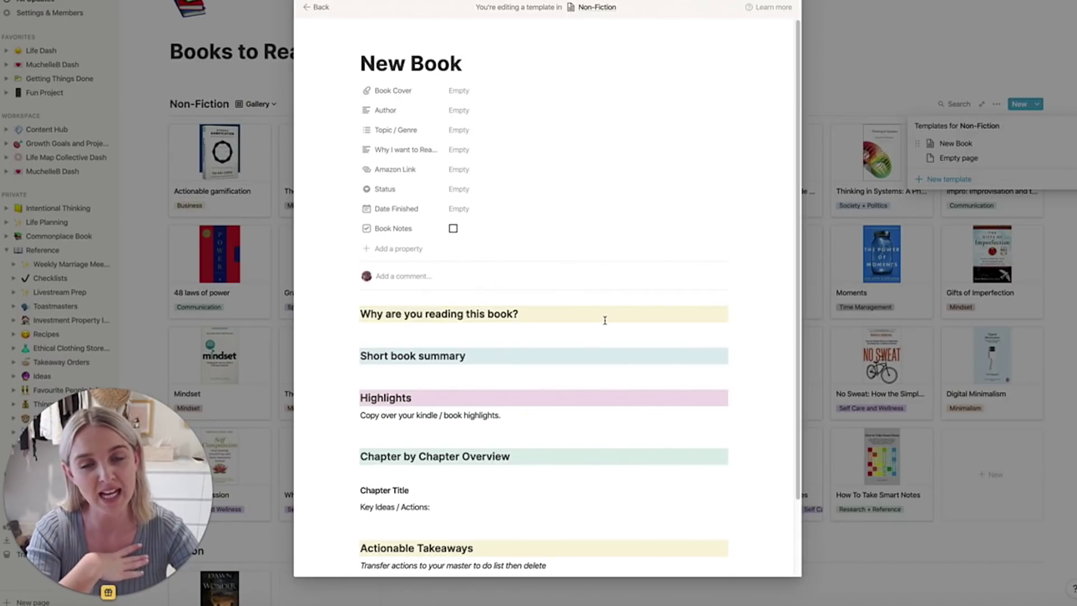
scroll(605, 320, down, 3)
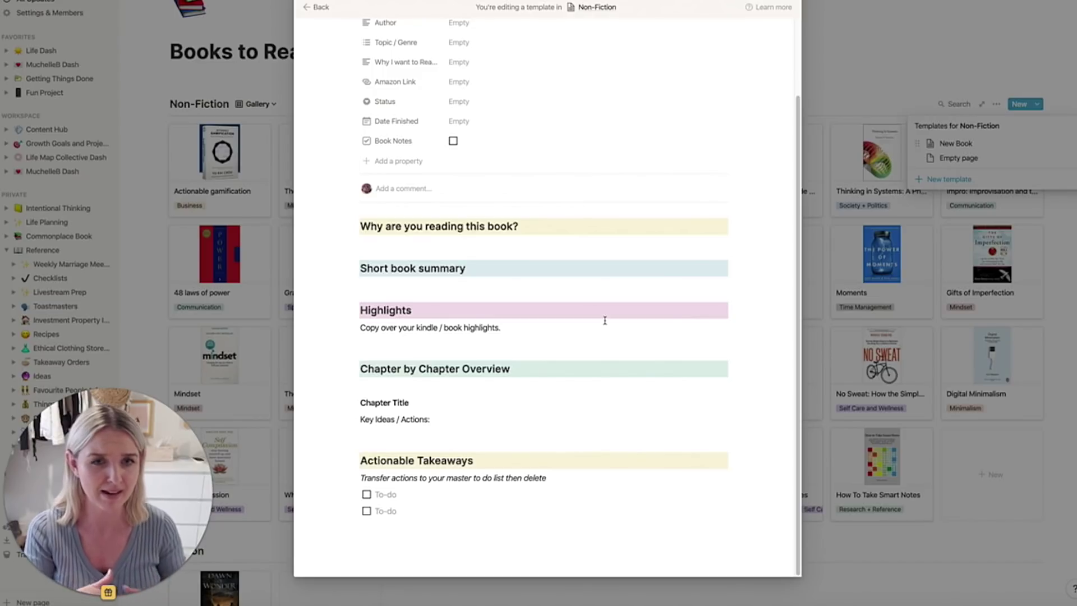
click(56, 133)
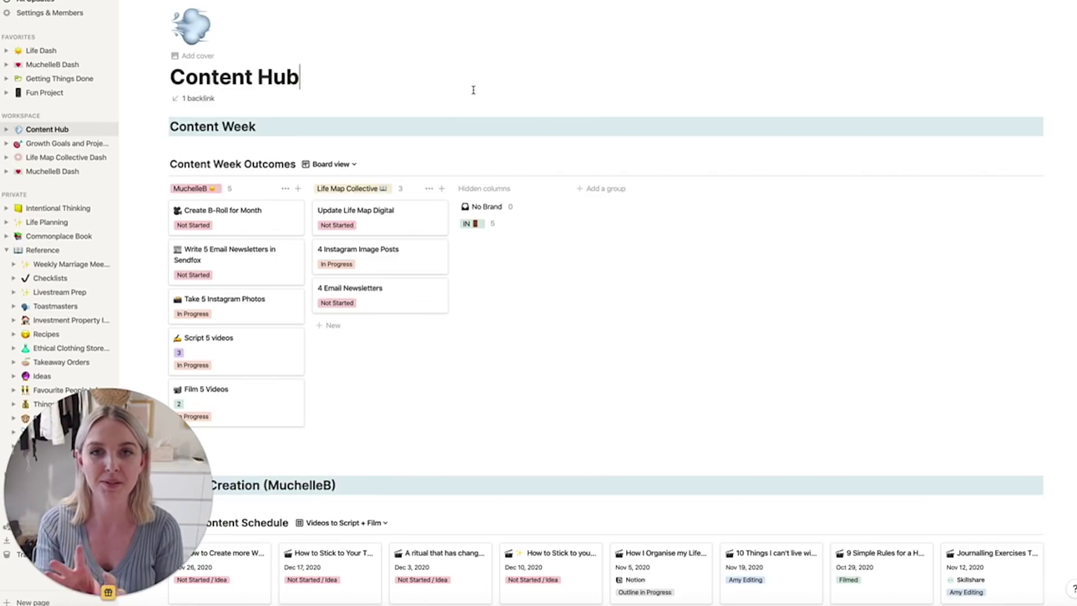
Scroll down through the Content Hub's planning sections, then open Growth Goals and Projects
scroll(473, 89, down, 5)
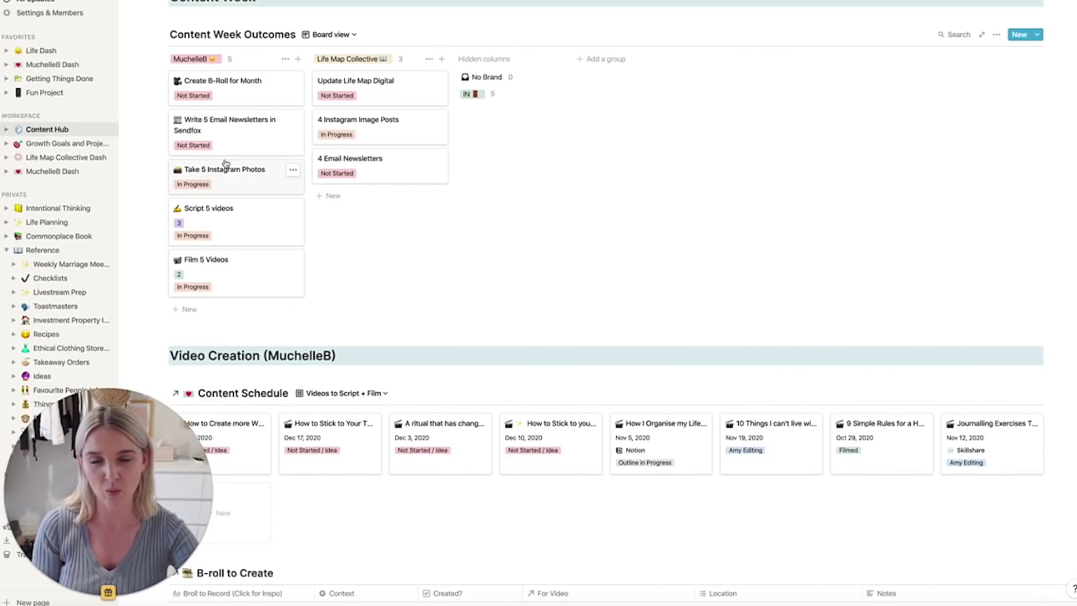
scroll(505, 228, down, 10)
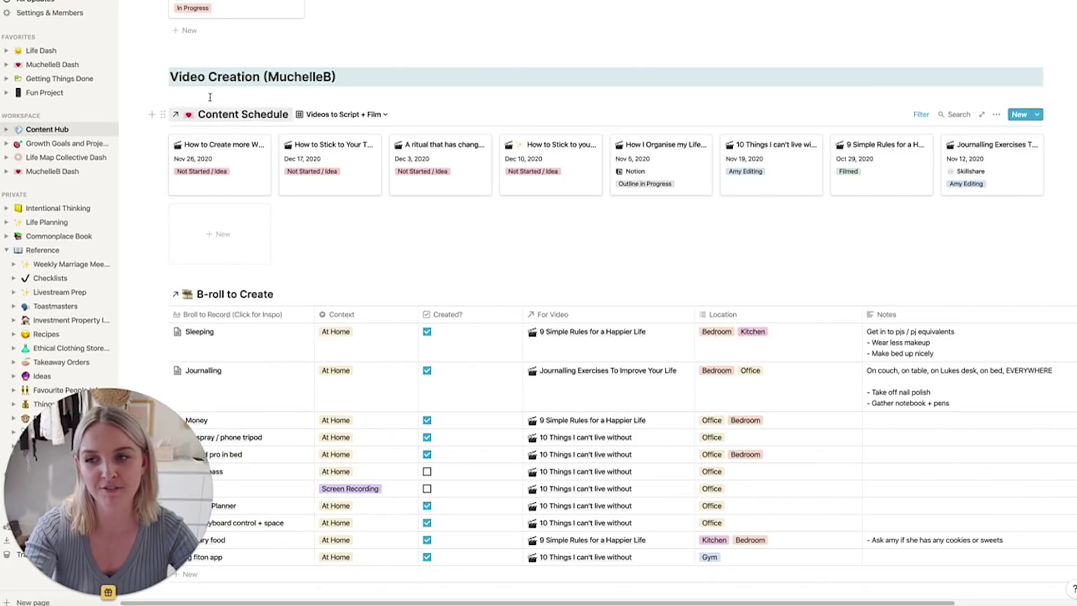
scroll(200, 110, down, 5)
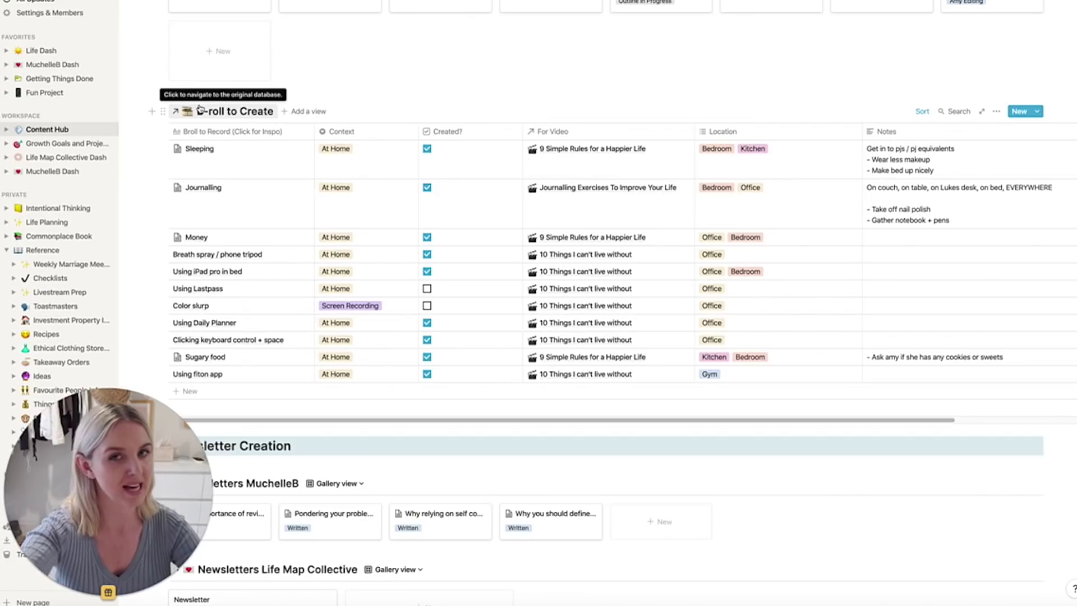
scroll(280, 168, down, 8)
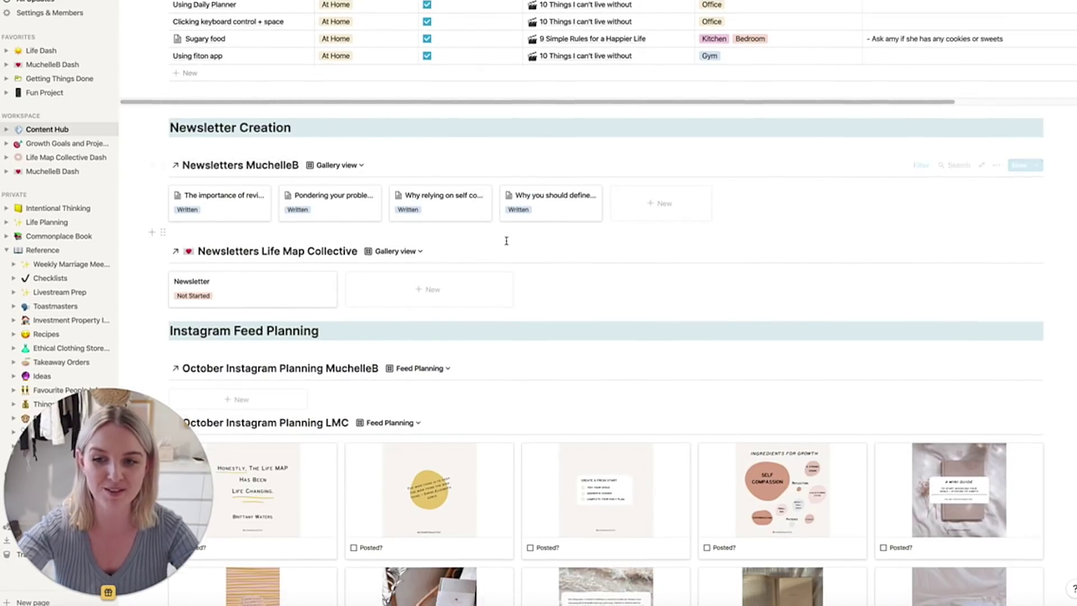
scroll(506, 240, down, 4)
scroll(506, 241, down, 5)
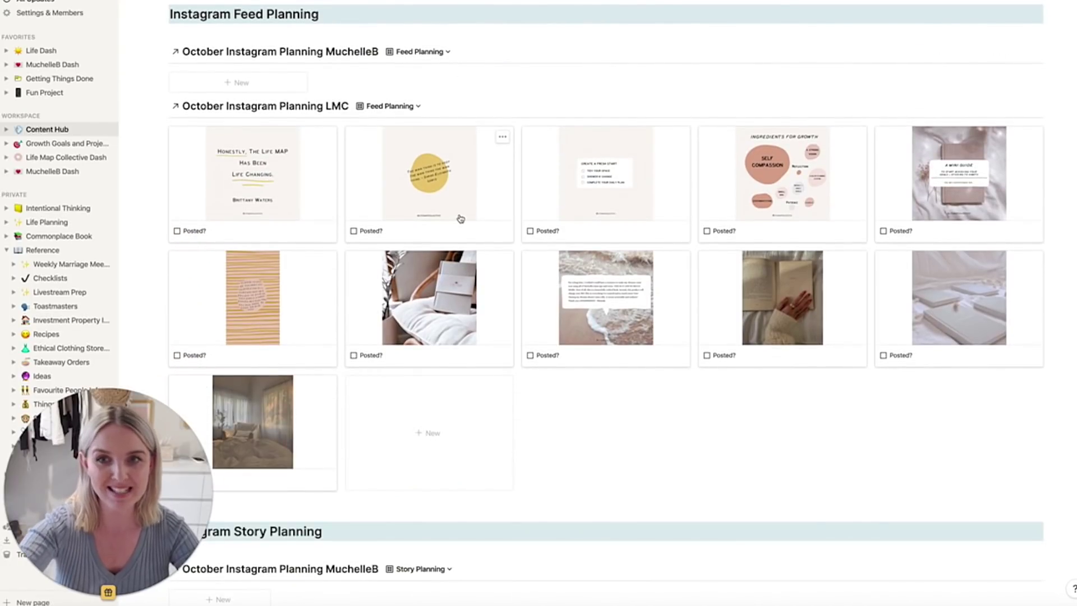
scroll(460, 218, down, 3)
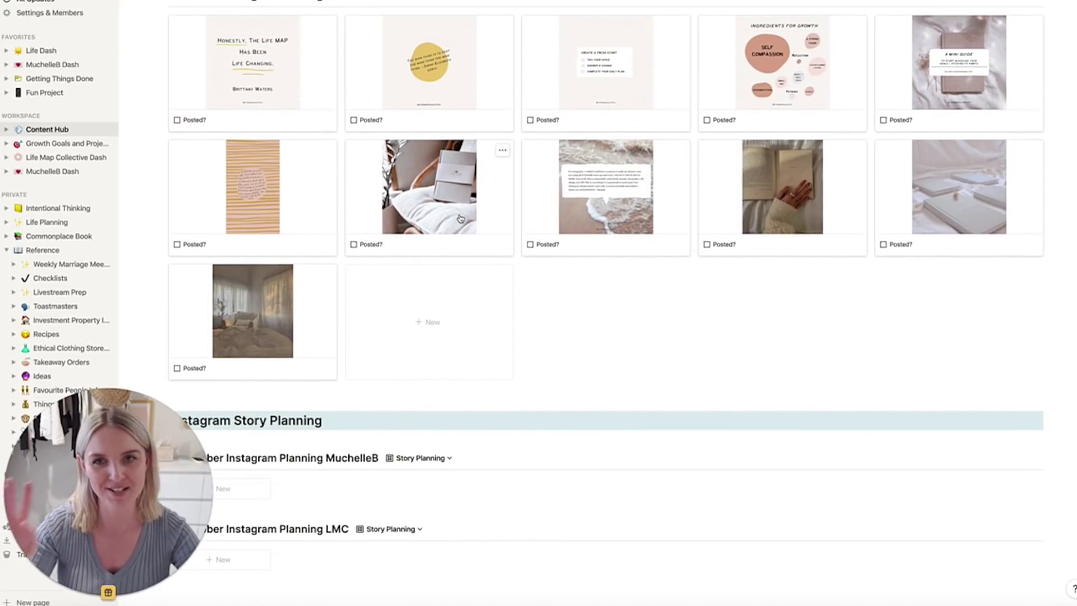
scroll(460, 218, down, 4)
scroll(460, 218, down, 8)
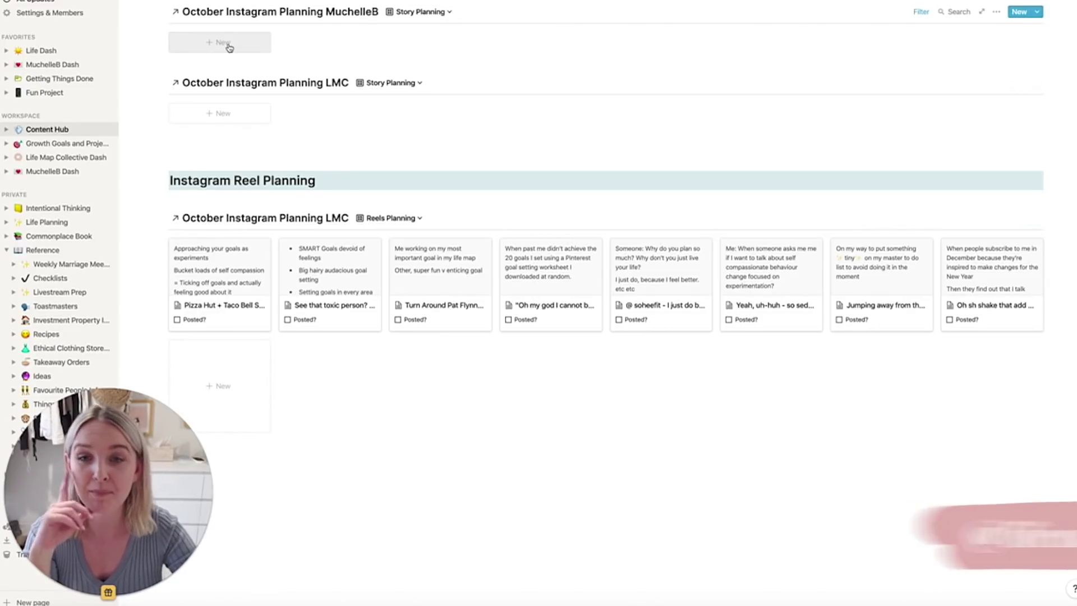
click(75, 144)
Open the Life Map Collective Dash and scroll down to its Monthly Scorecard goal tracker
click(51, 160)
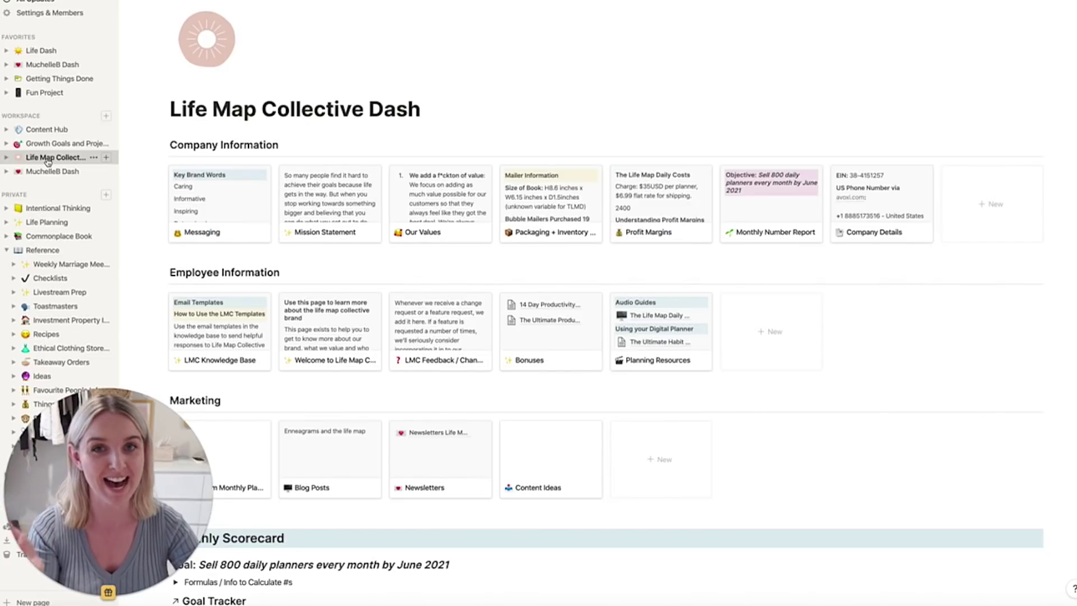
scroll(477, 172, down, 2)
scroll(476, 172, up, 2)
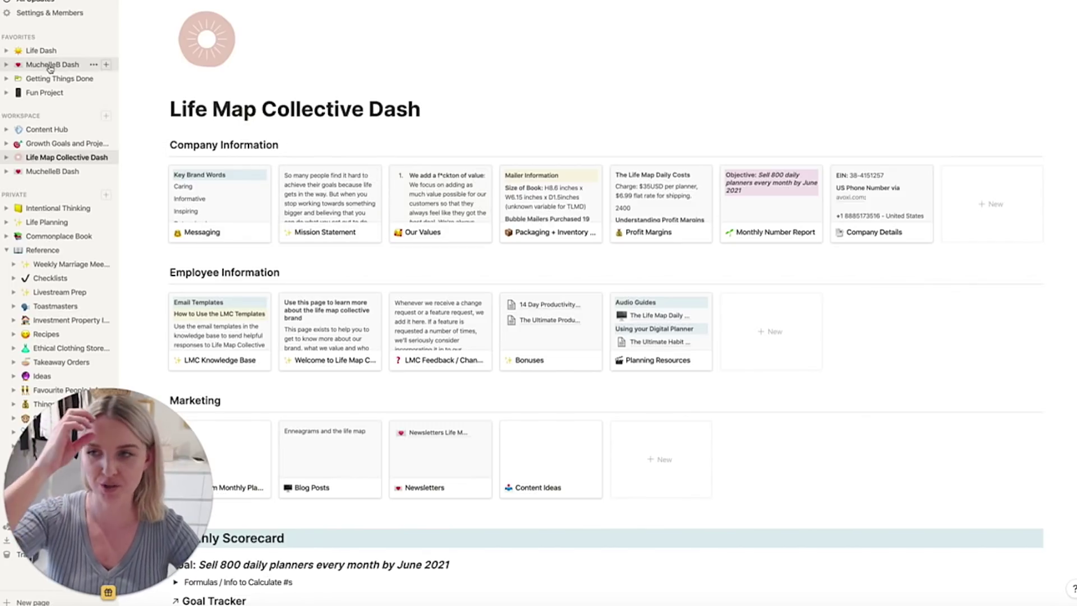
scroll(122, 181, down, 3)
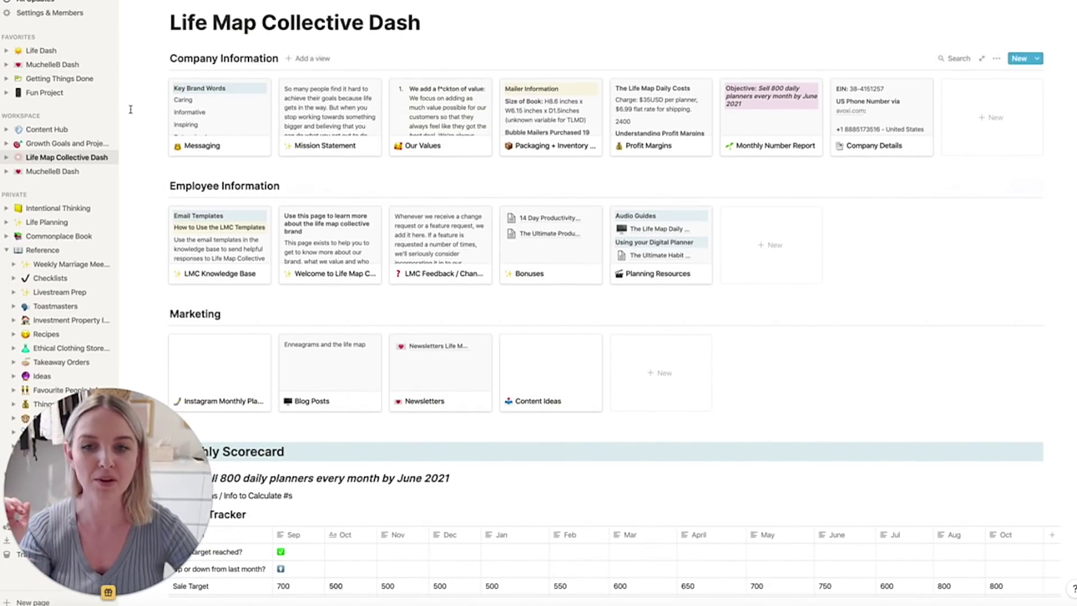
scroll(130, 109, up, 1)
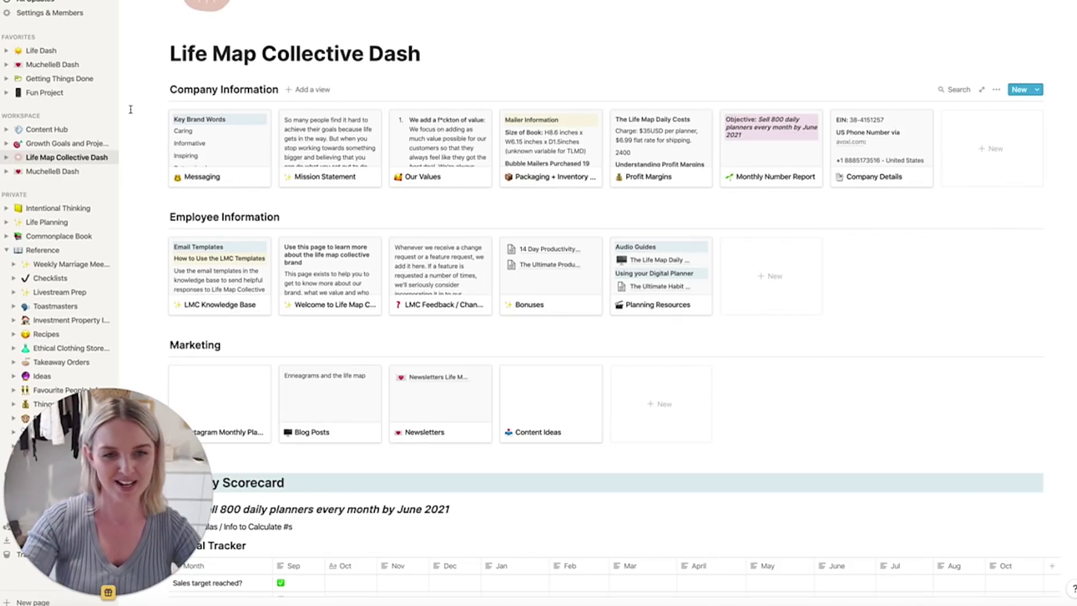
scroll(140, 165, down, 4)
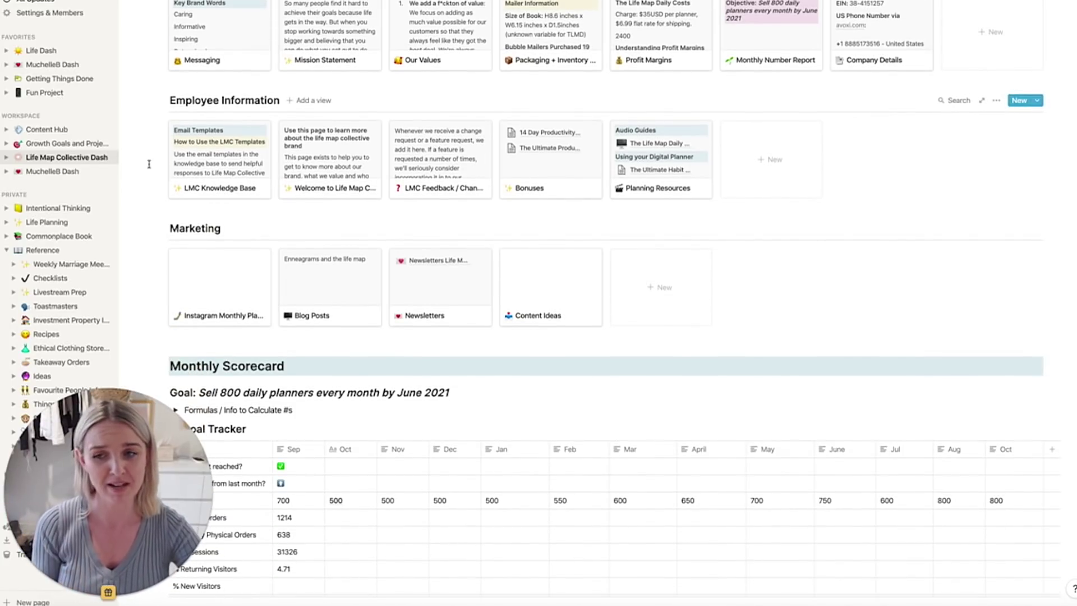
click(208, 164)
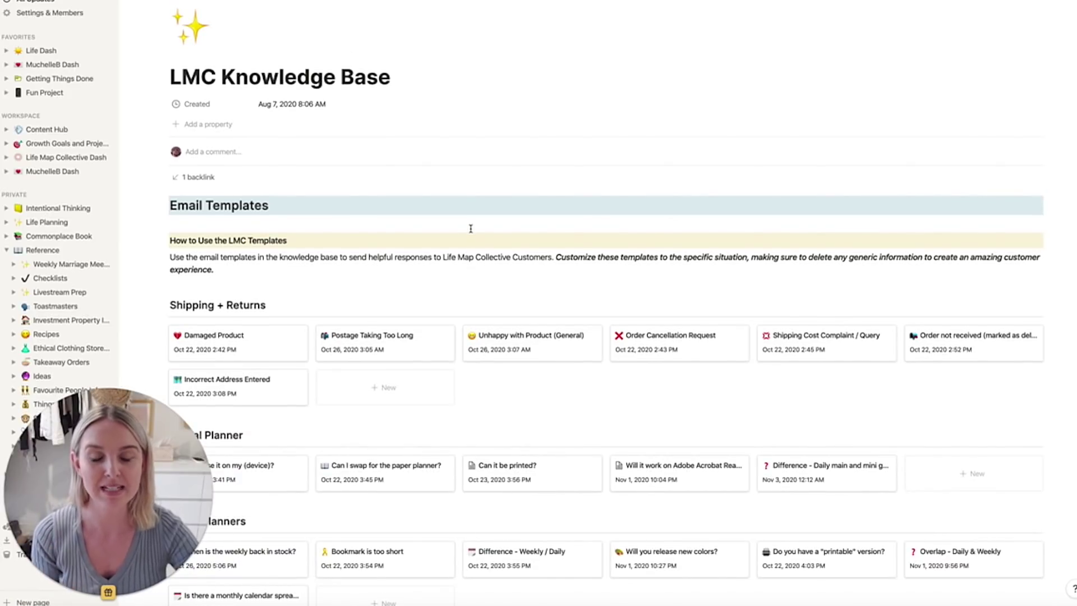
scroll(492, 173, down, 1)
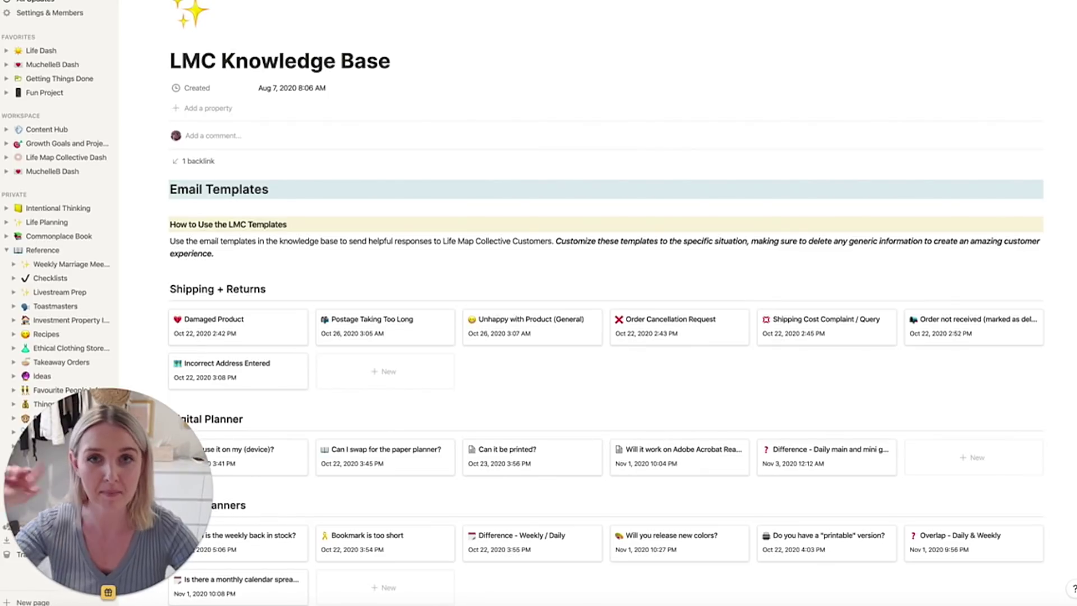
key(super+bracketleft)
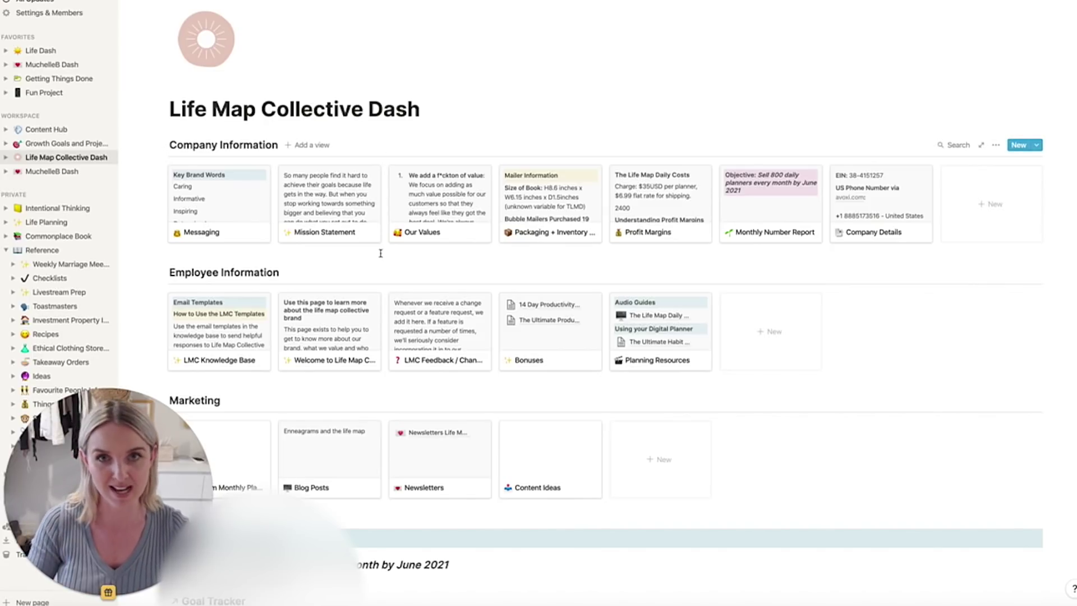
scroll(336, 168, down, 4)
click(337, 125)
scroll(353, 242, down, 2)
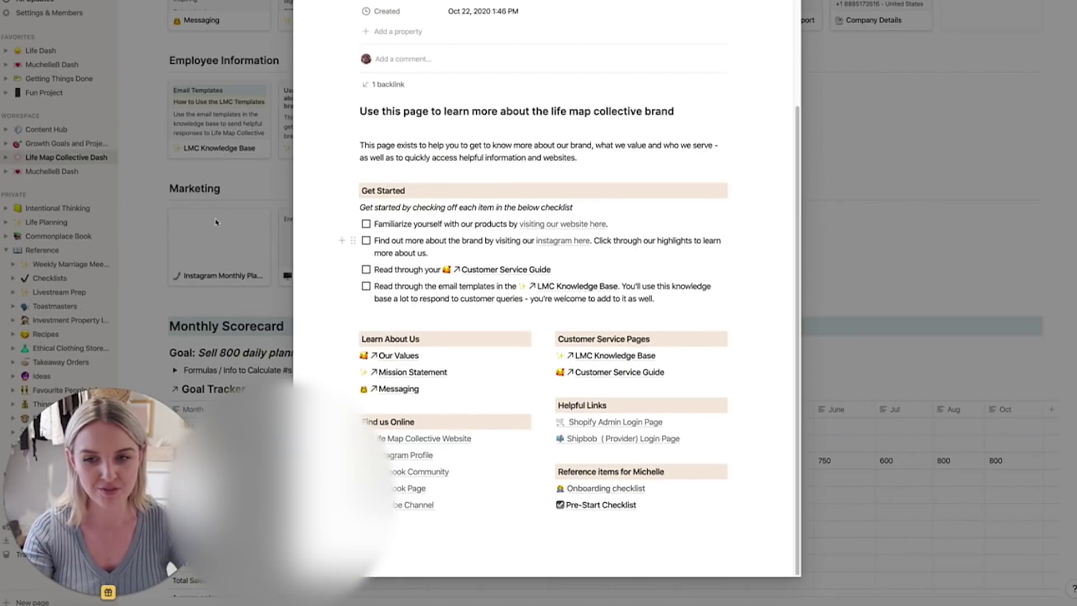
click(147, 180)
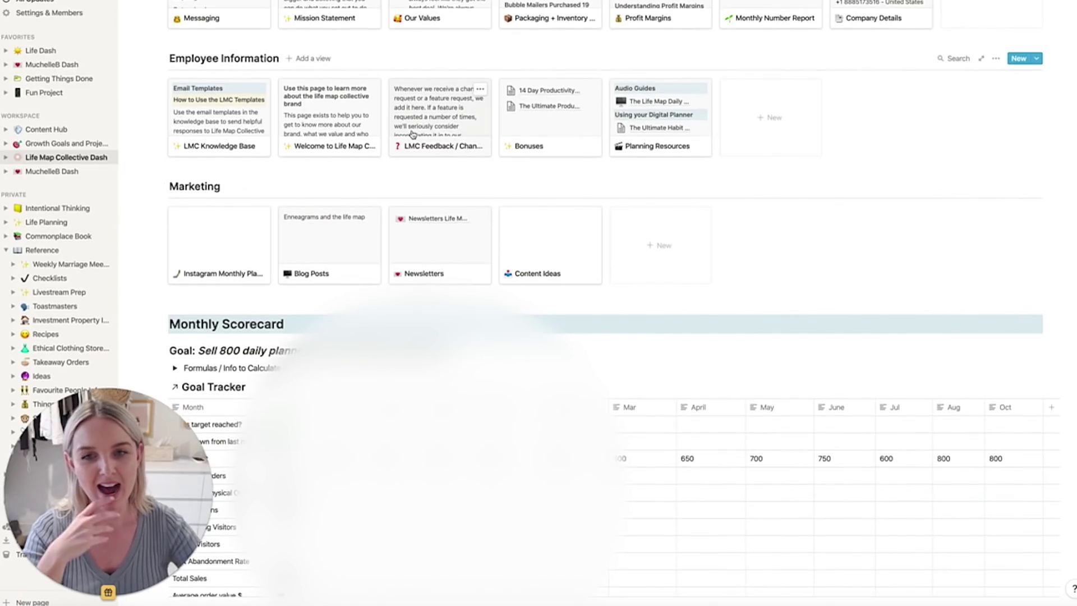
scroll(645, 179, down, 3)
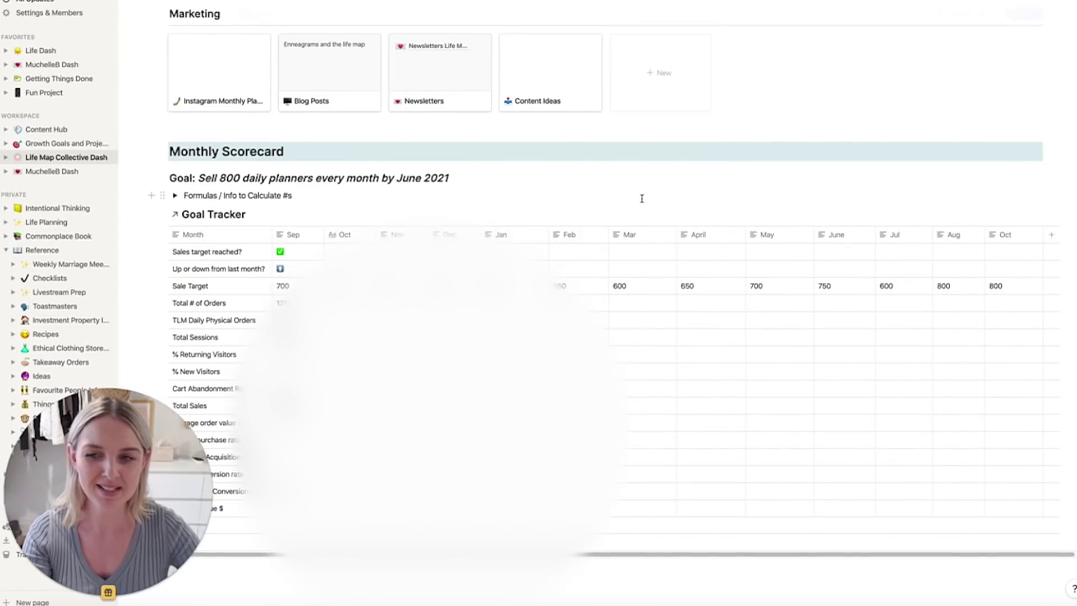
scroll(286, 218, down, 2)
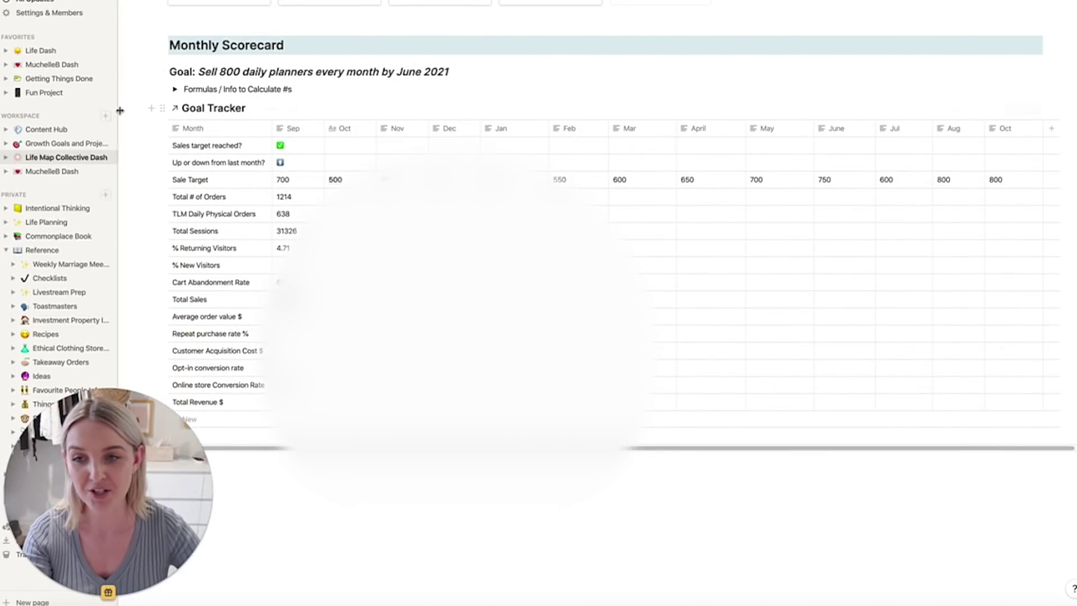
drag(132, 107, 544, 443)
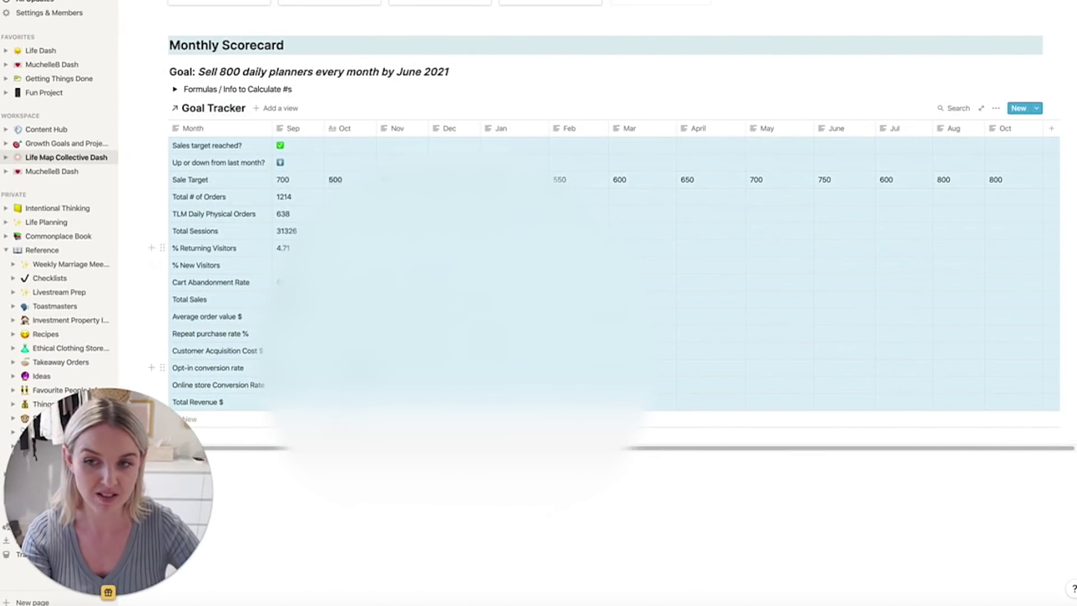
scroll(298, 281, up, 2)
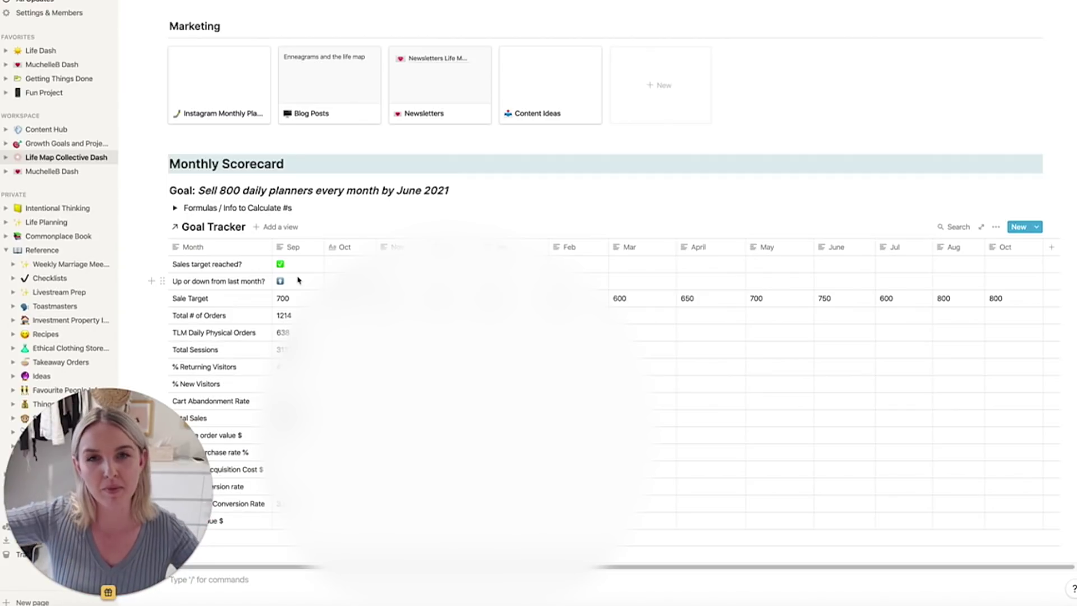
scroll(303, 278, up, 1)
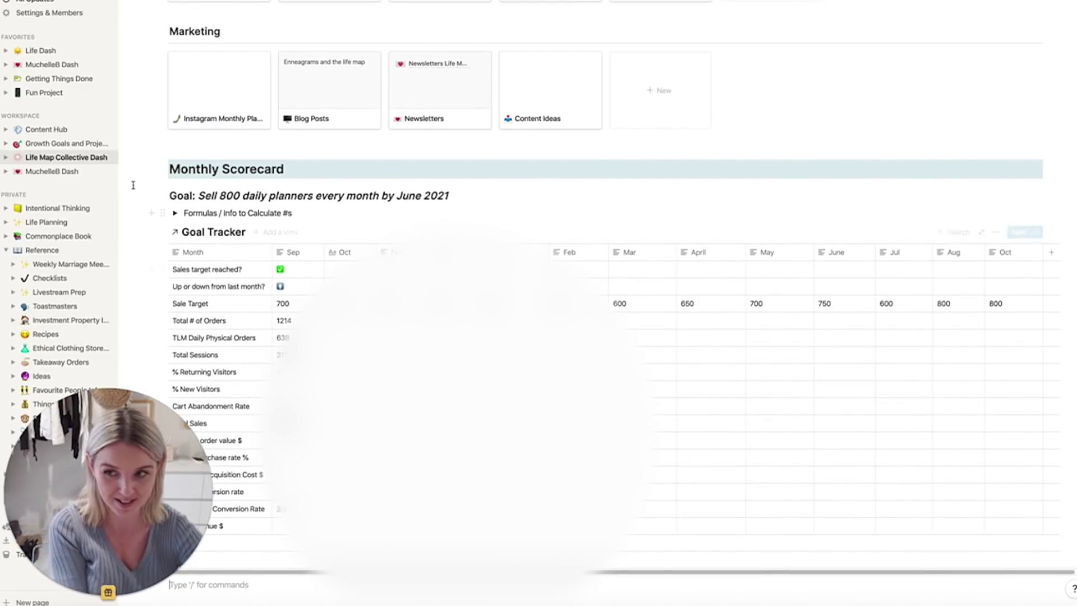
scroll(135, 180, down, 1)
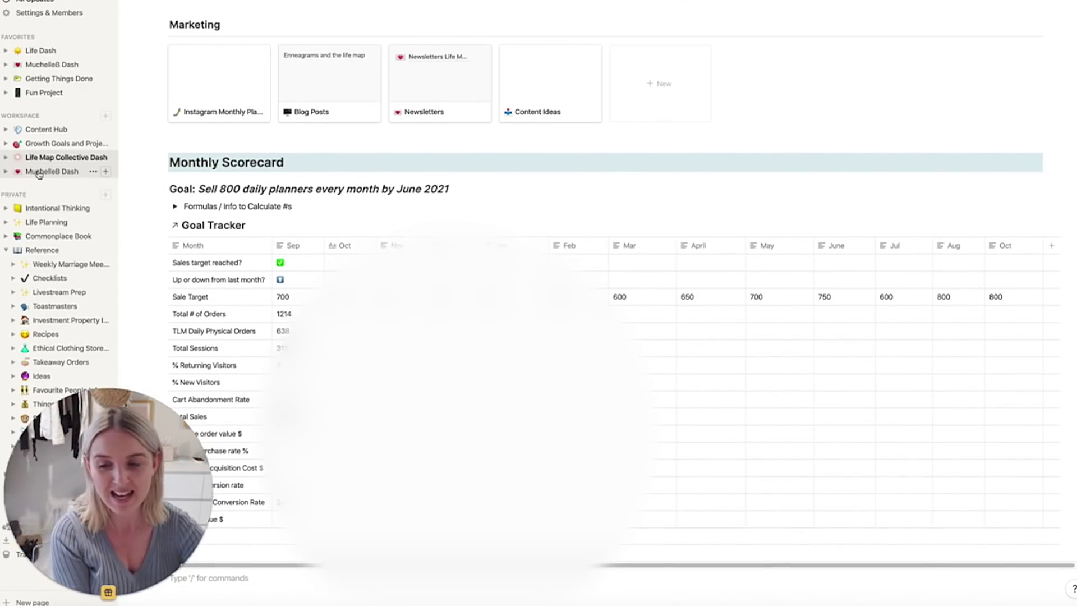
click(5, 250)
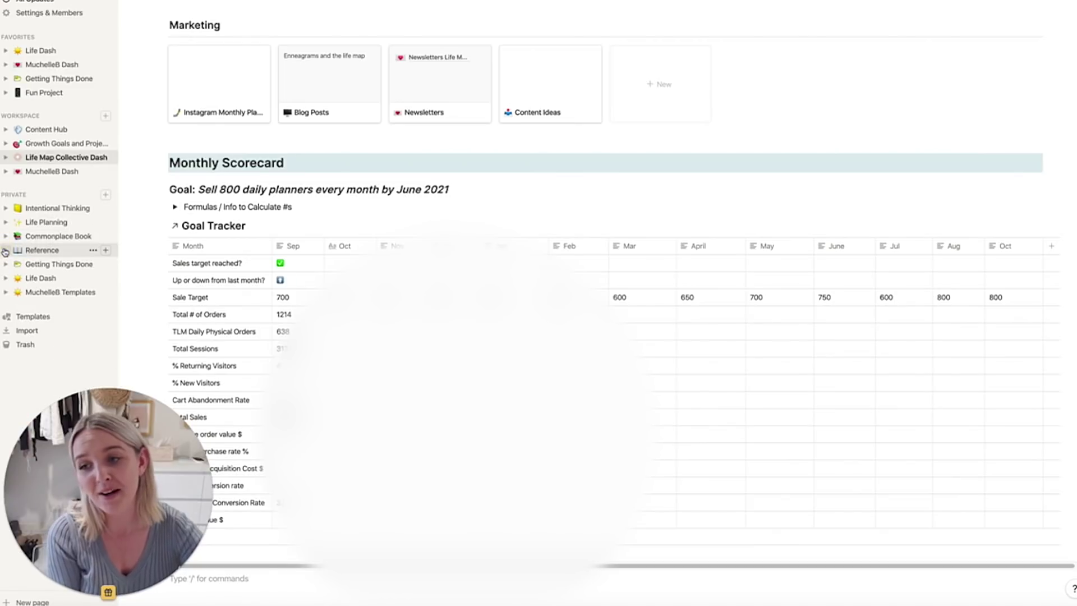
Open the Intentional Thinking page with its Journal, Mind Maps and Focusing Sessions links
click(45, 209)
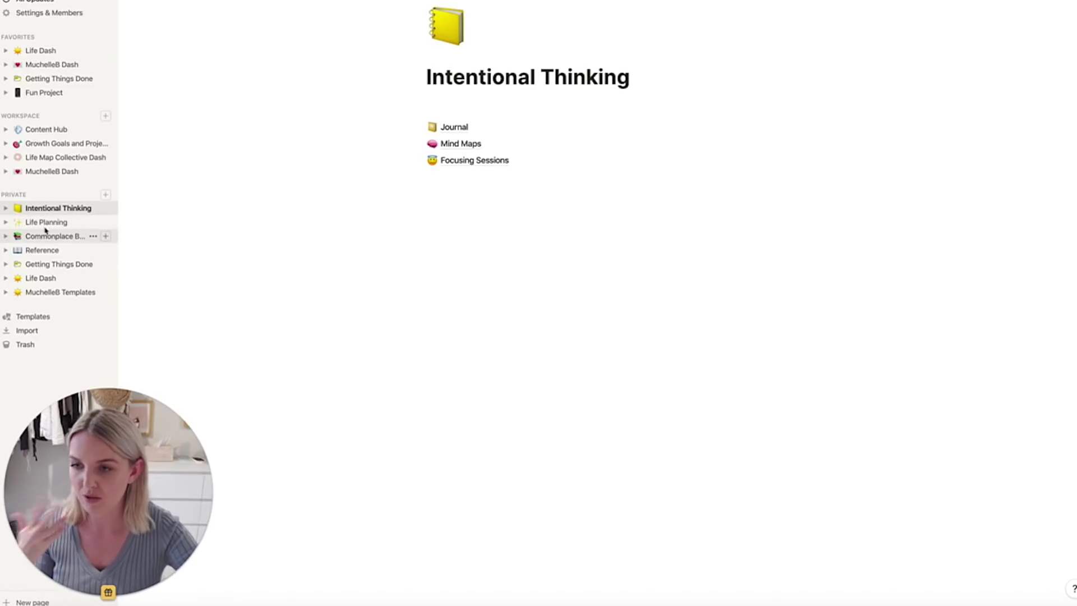
Open Commonplace Book and scroll to its Commonplace Notes table of Category, Topic and source
click(56, 236)
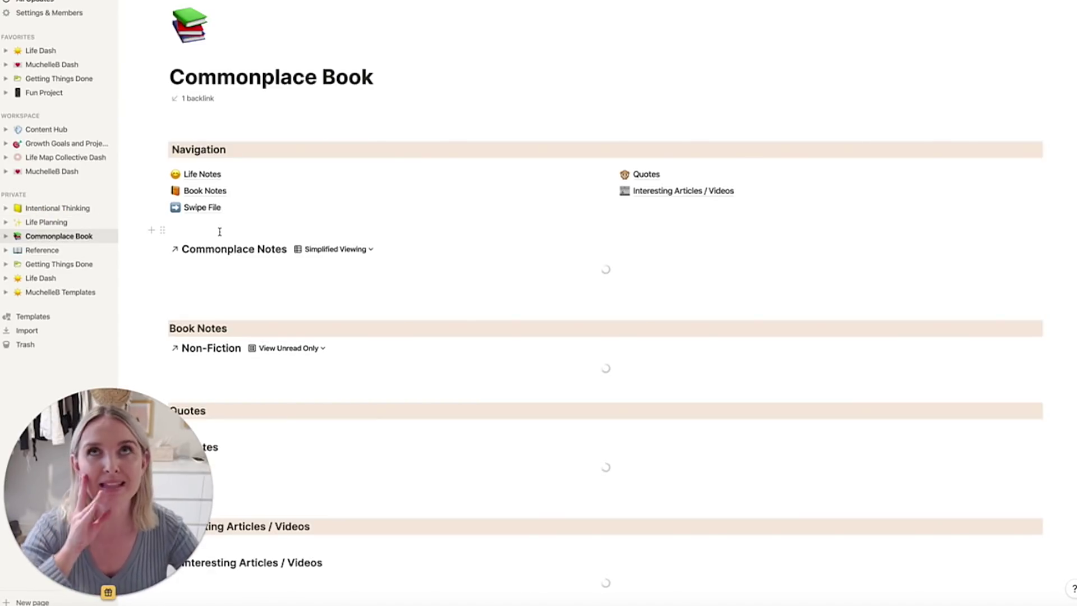
scroll(245, 216, down, 3)
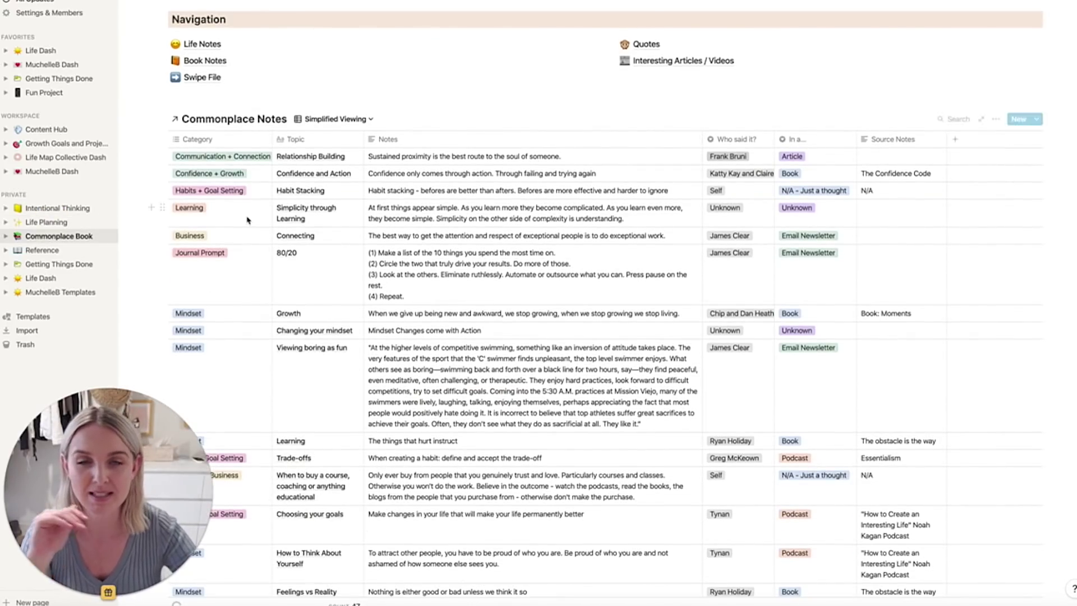
scroll(246, 216, up, 2)
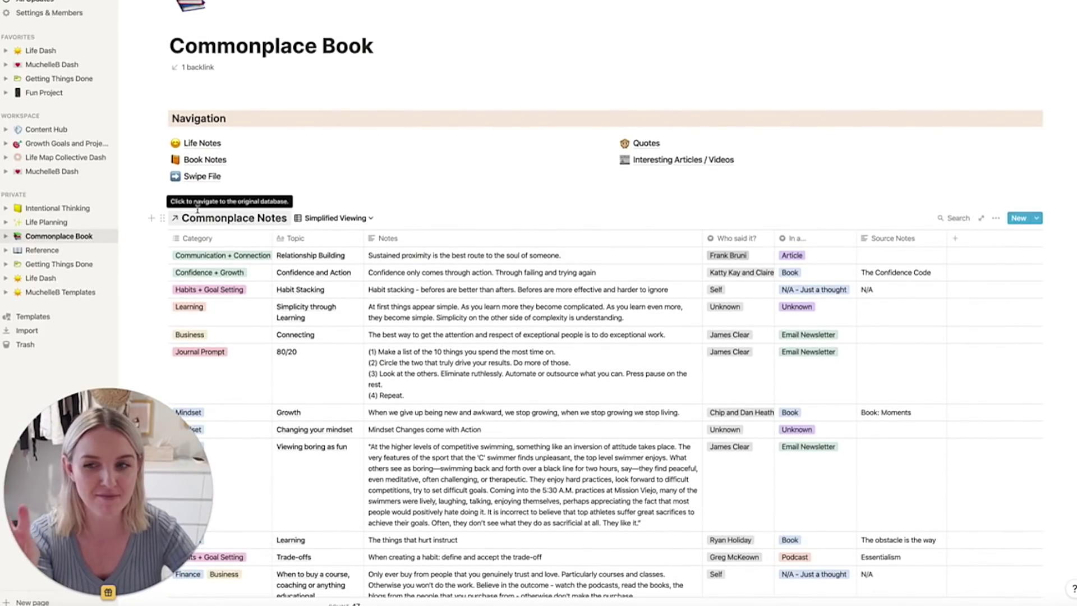
scroll(231, 205, up, 1)
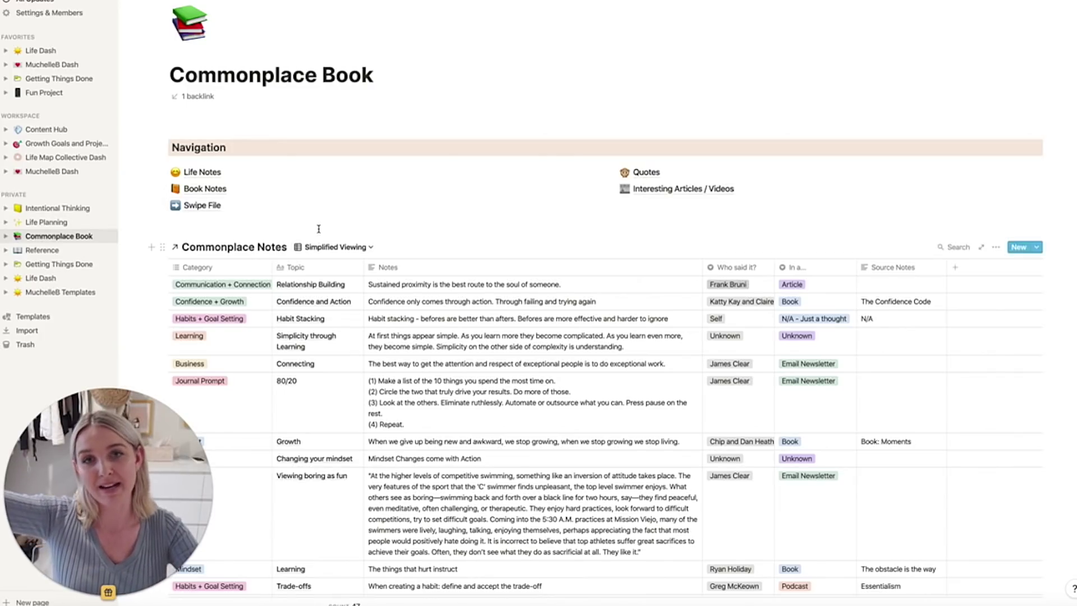
scroll(320, 229, down, 3)
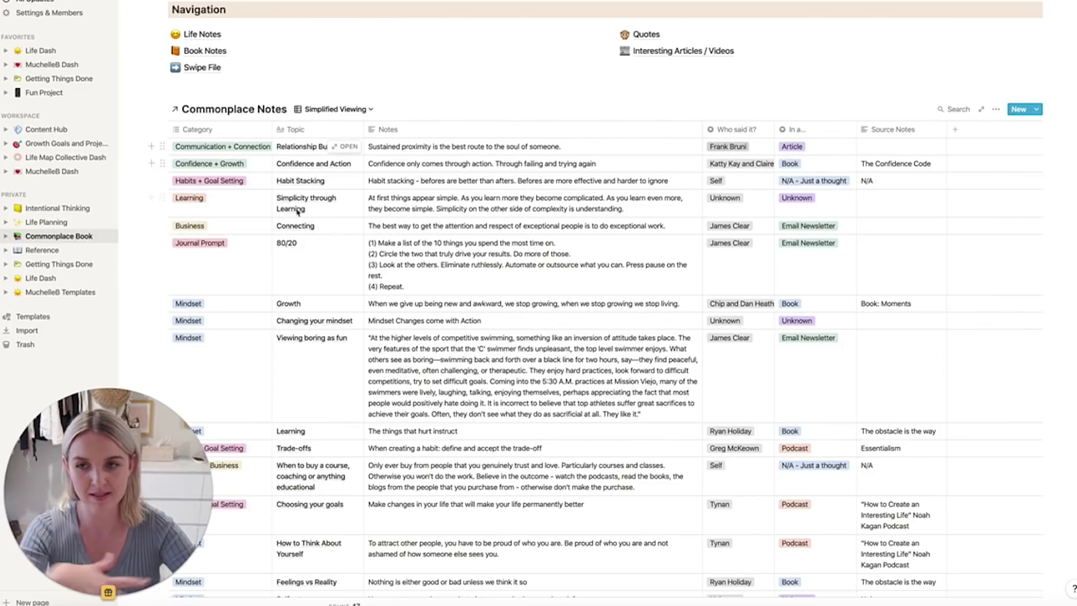
scroll(422, 288, down, 3)
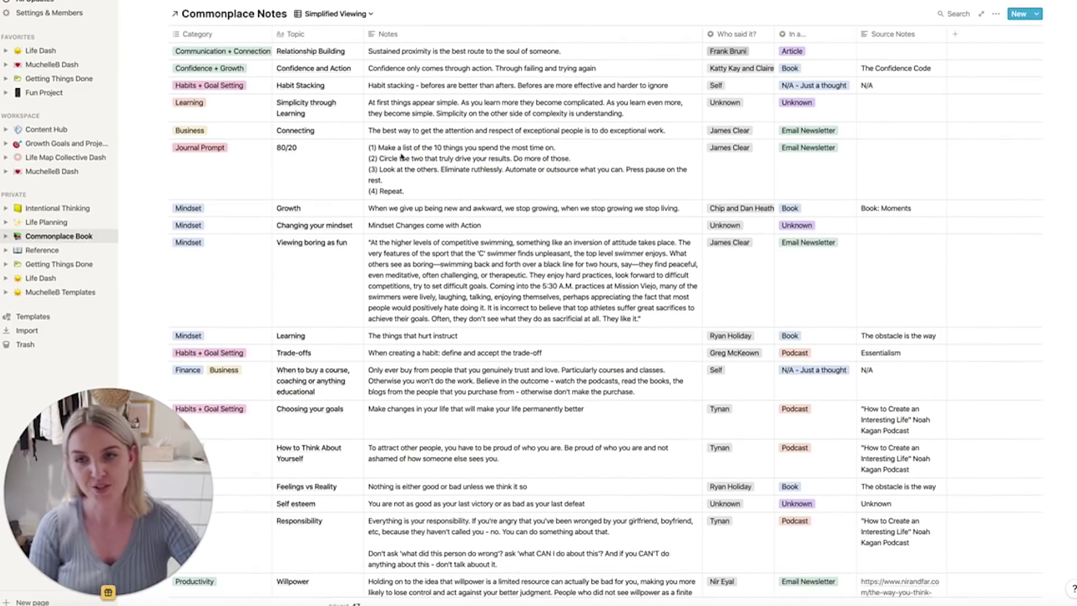
click(241, 68)
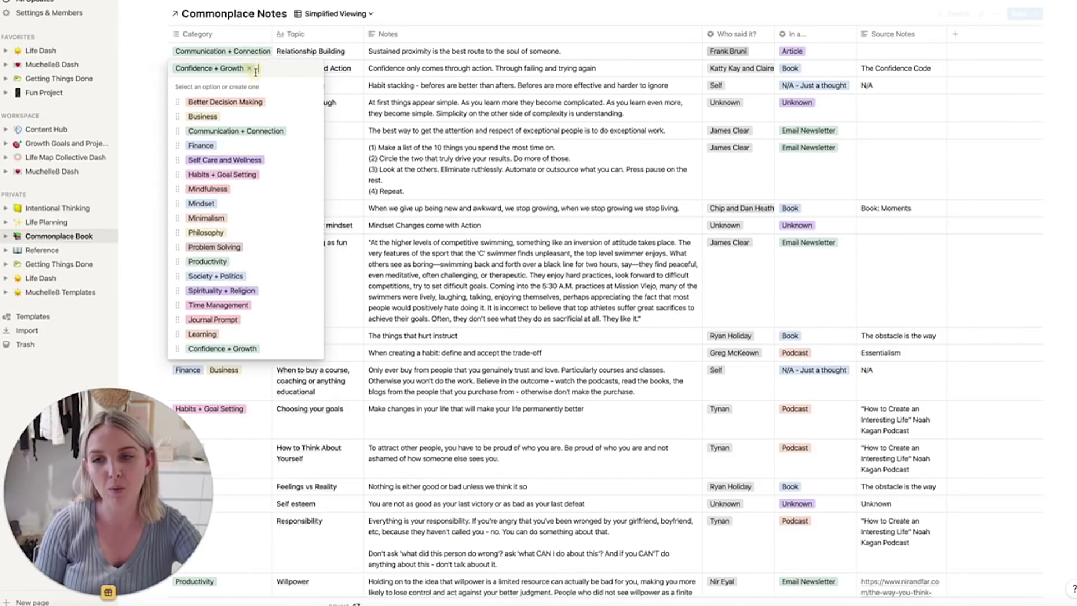
click(132, 116)
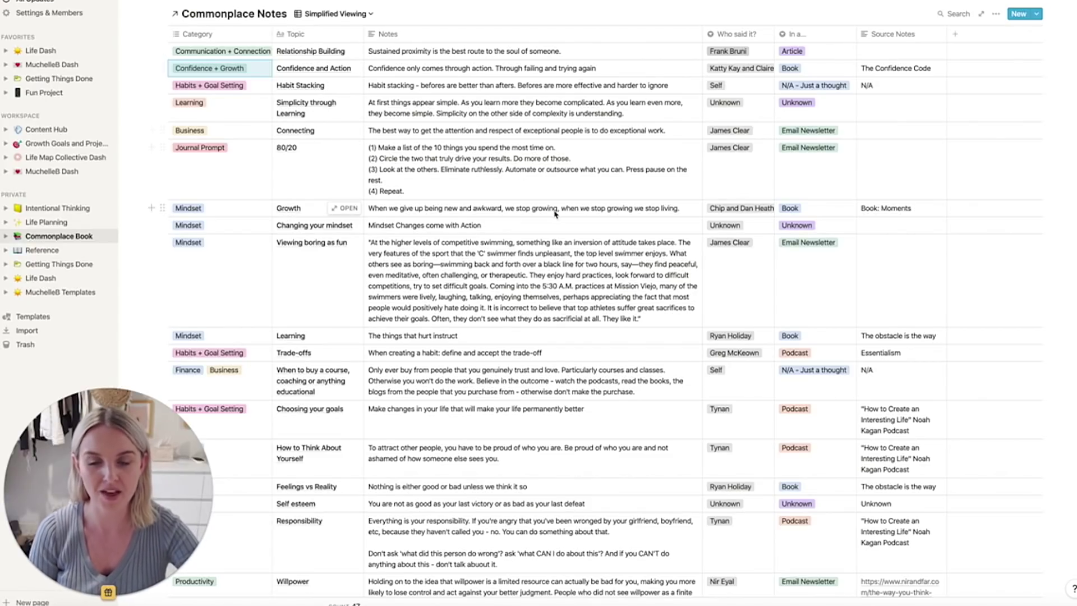
scroll(645, 121, down, 1)
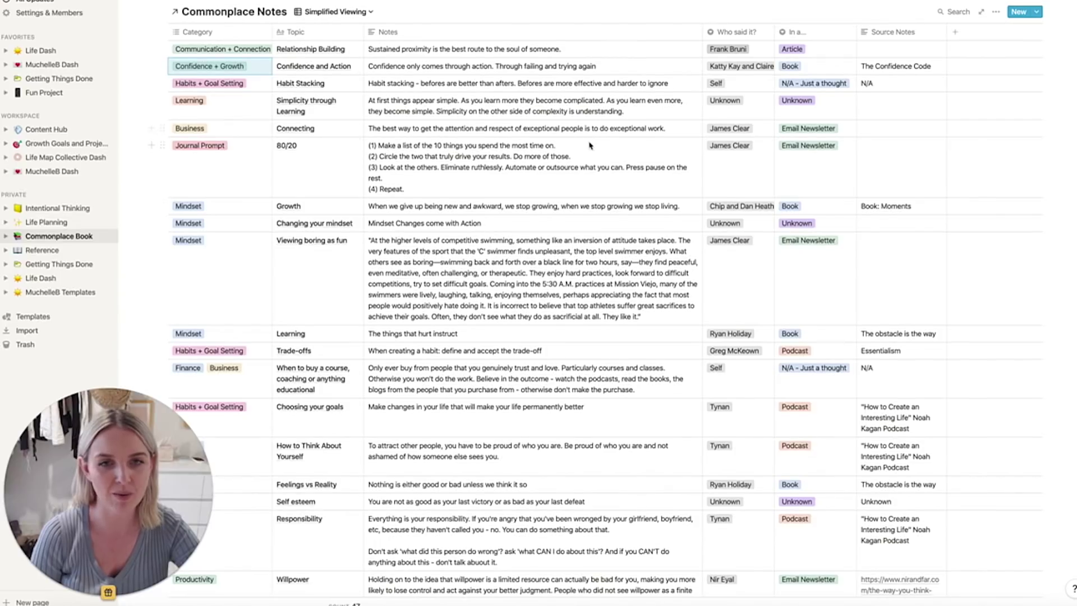
click(814, 49)
key(Escape)
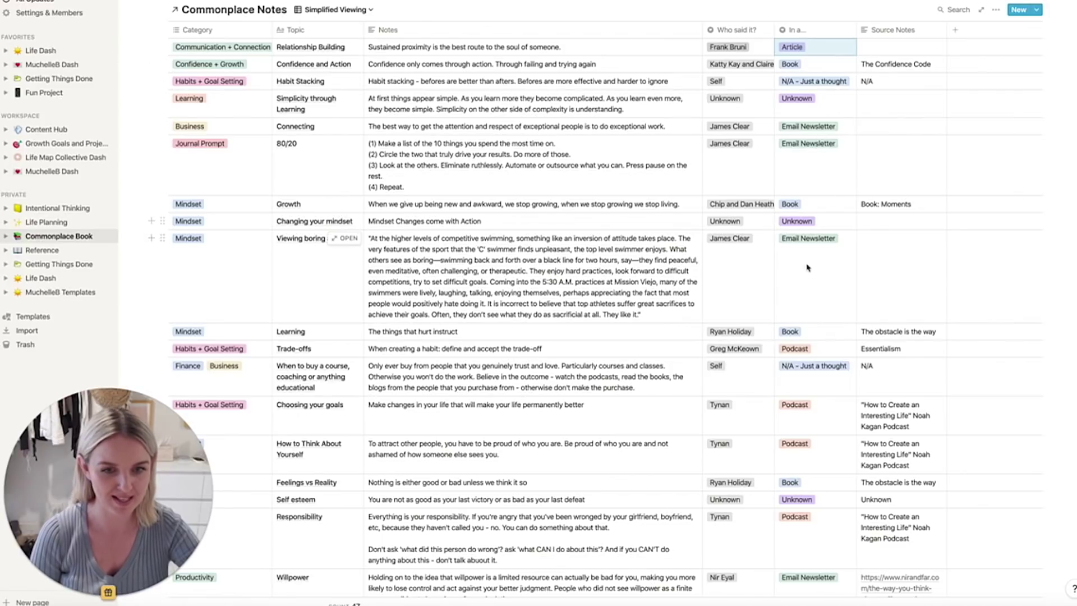
scroll(811, 269, down, 4)
scroll(810, 236, up, 5)
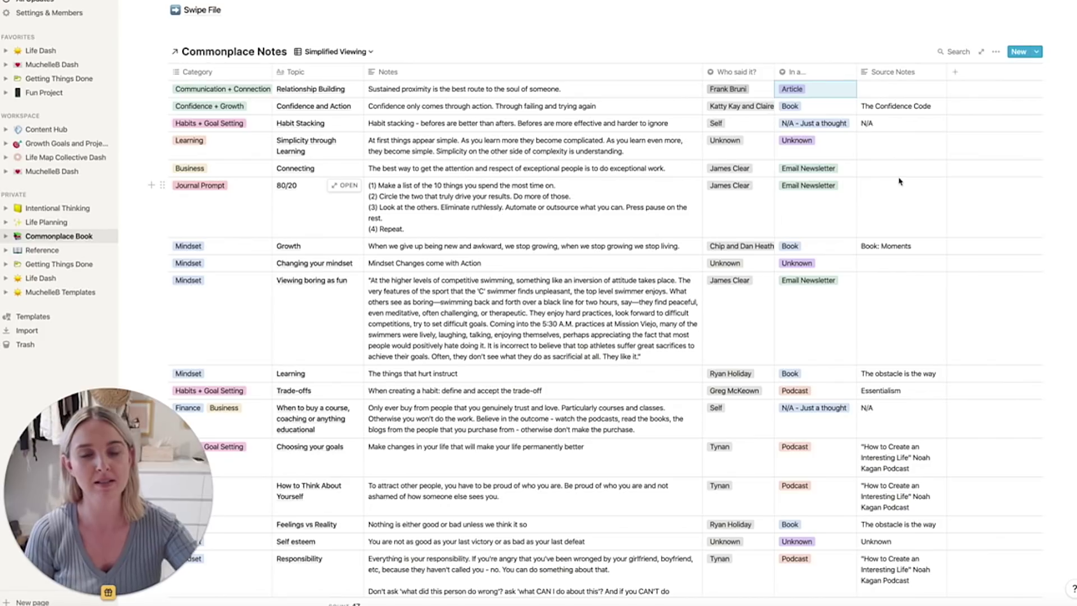
scroll(945, 248, down, 10)
scroll(945, 252, down, 15)
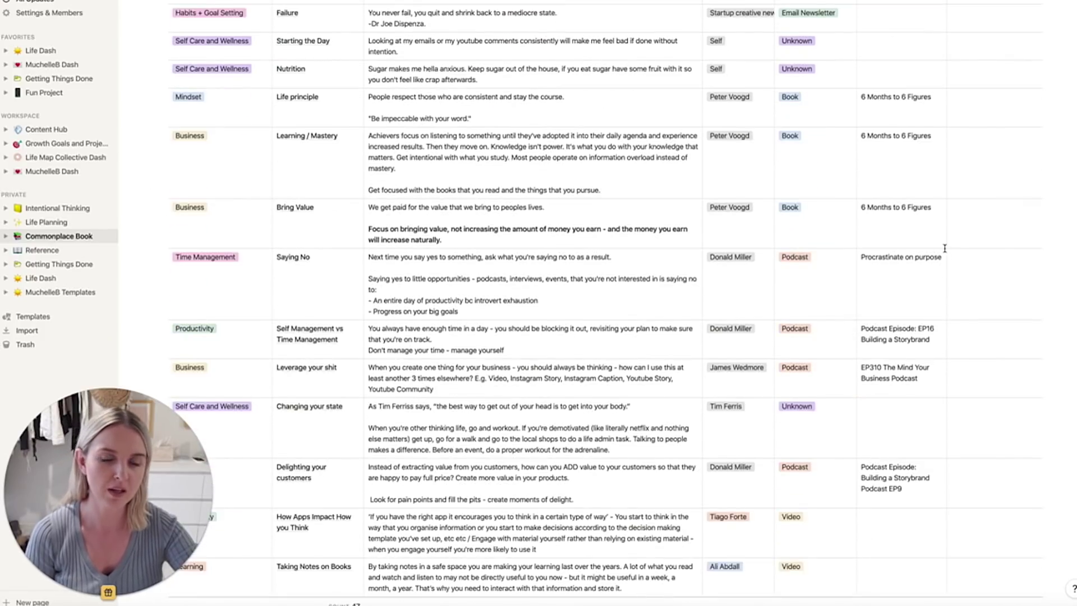
scroll(945, 253, down, 6)
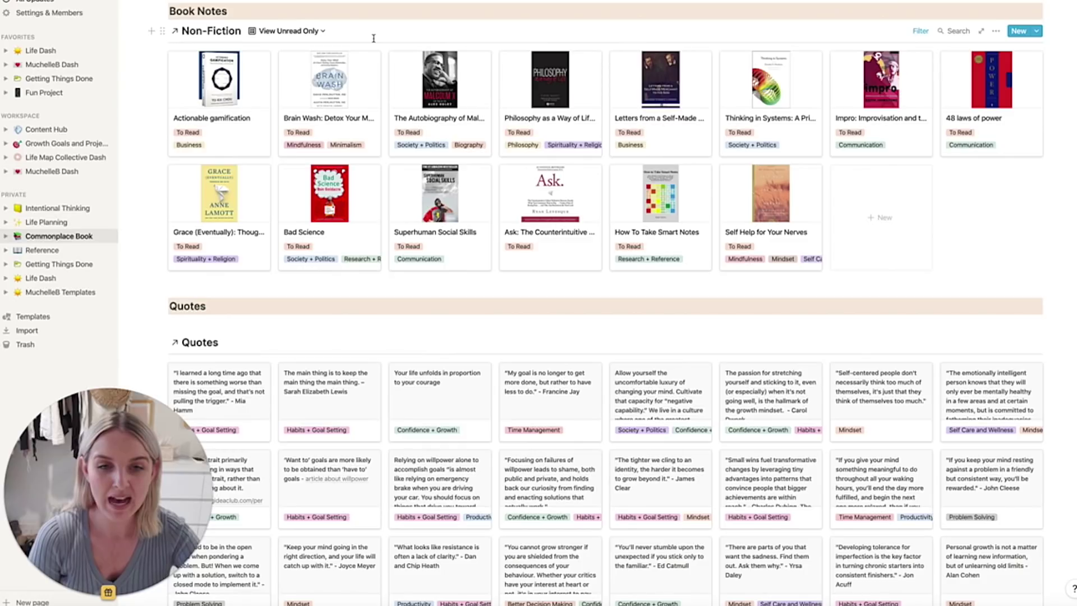
Scroll to the Interesting Articles / Videos heading and insert an empty block beneath it
scroll(920, 216, up, 1)
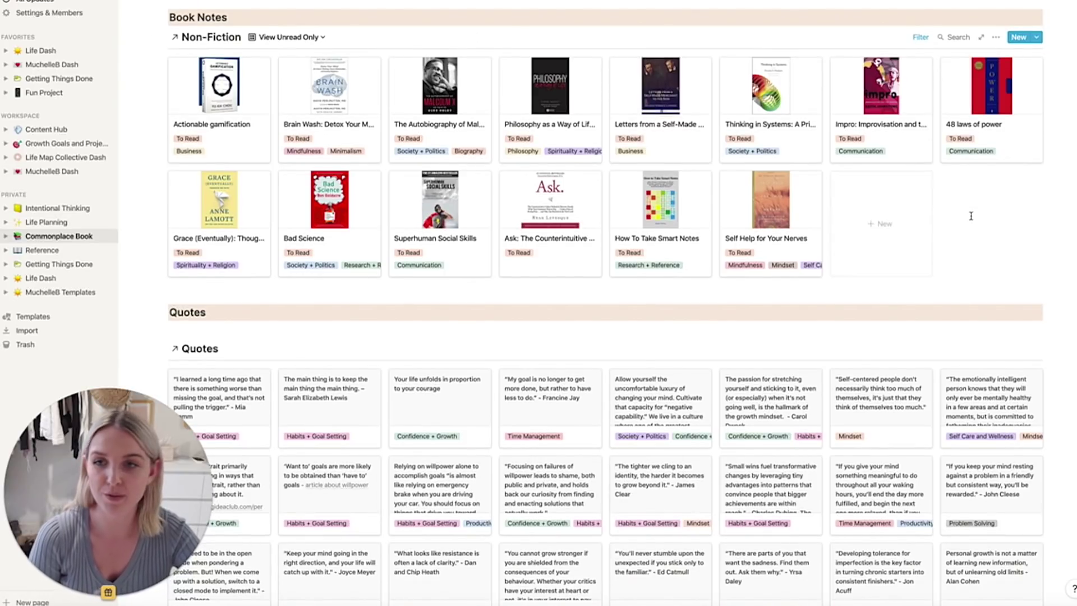
scroll(970, 216, down, 10)
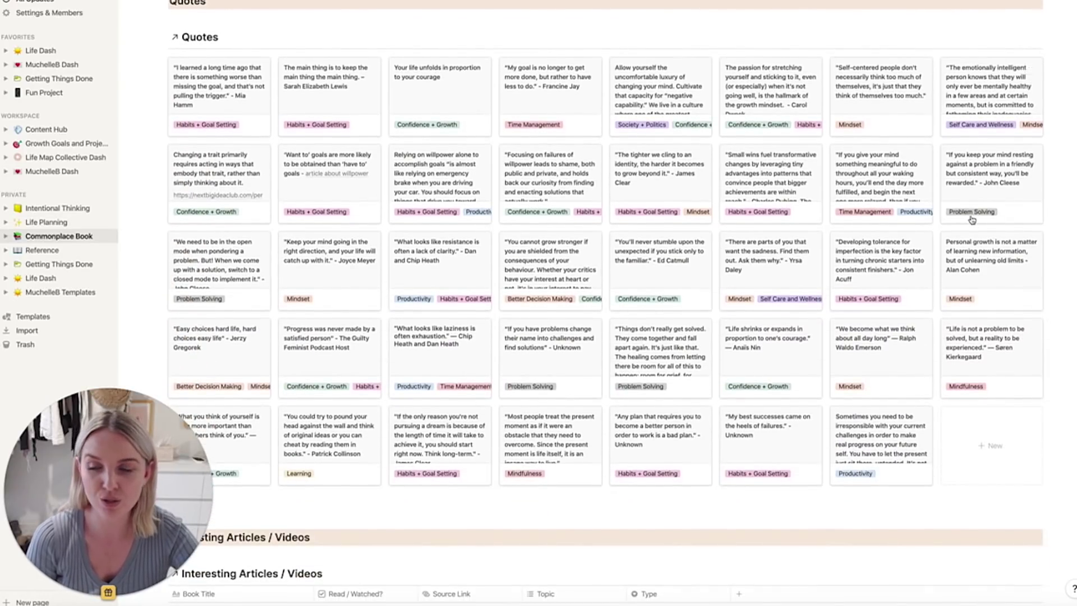
scroll(972, 220, up, 1)
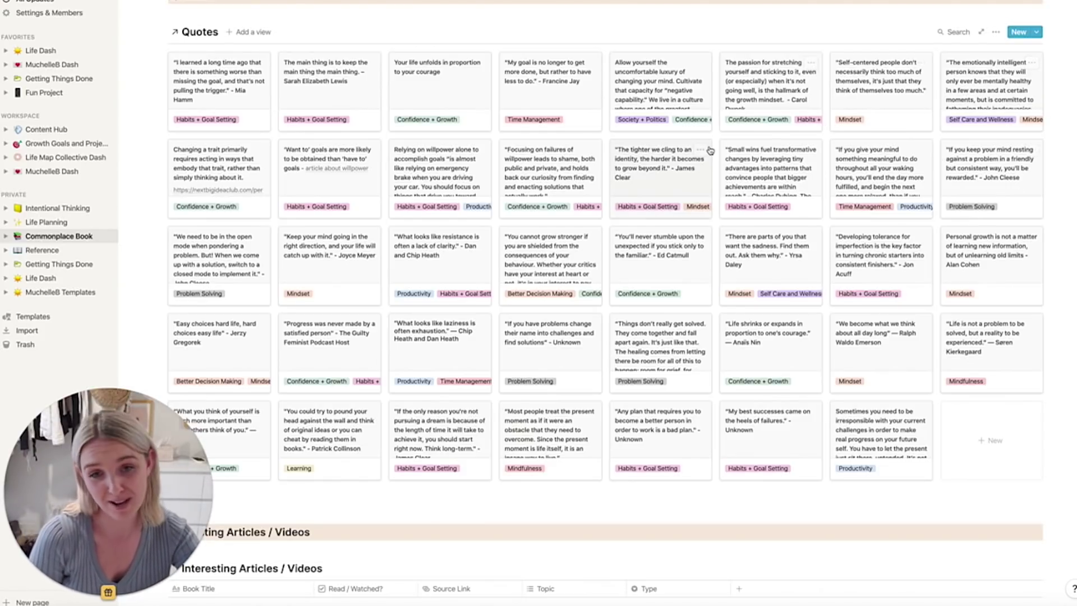
scroll(626, 78, down, 1)
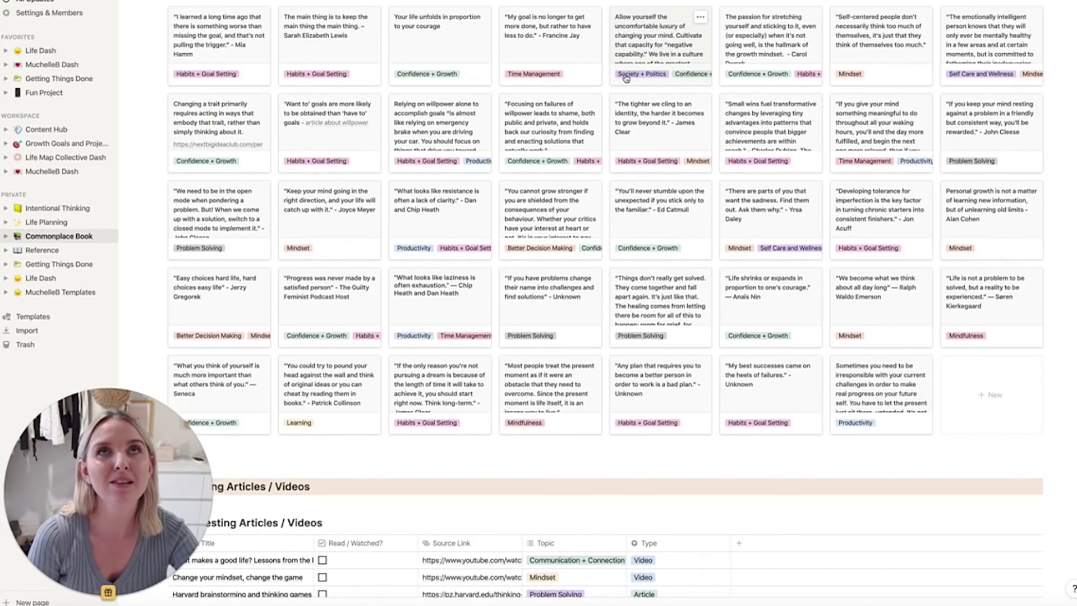
scroll(626, 78, up, 1)
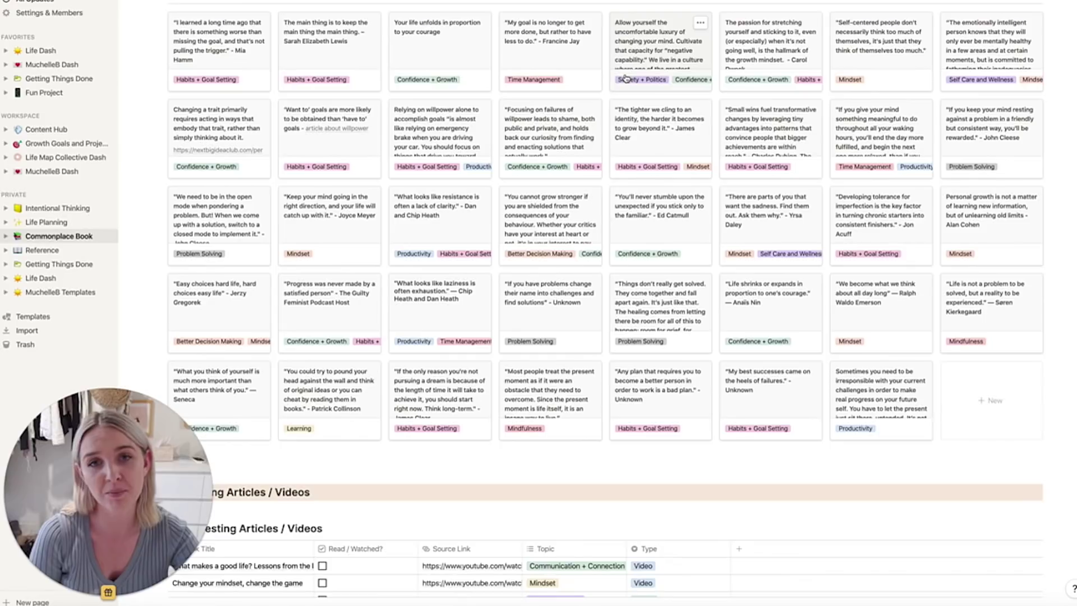
scroll(625, 78, down, 1)
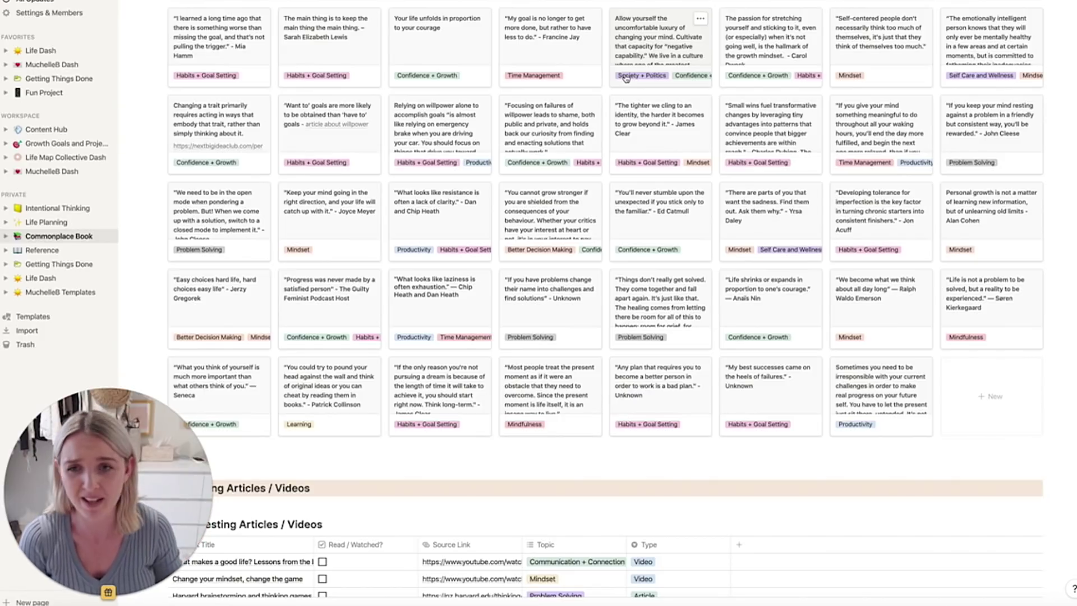
scroll(626, 78, down, 4)
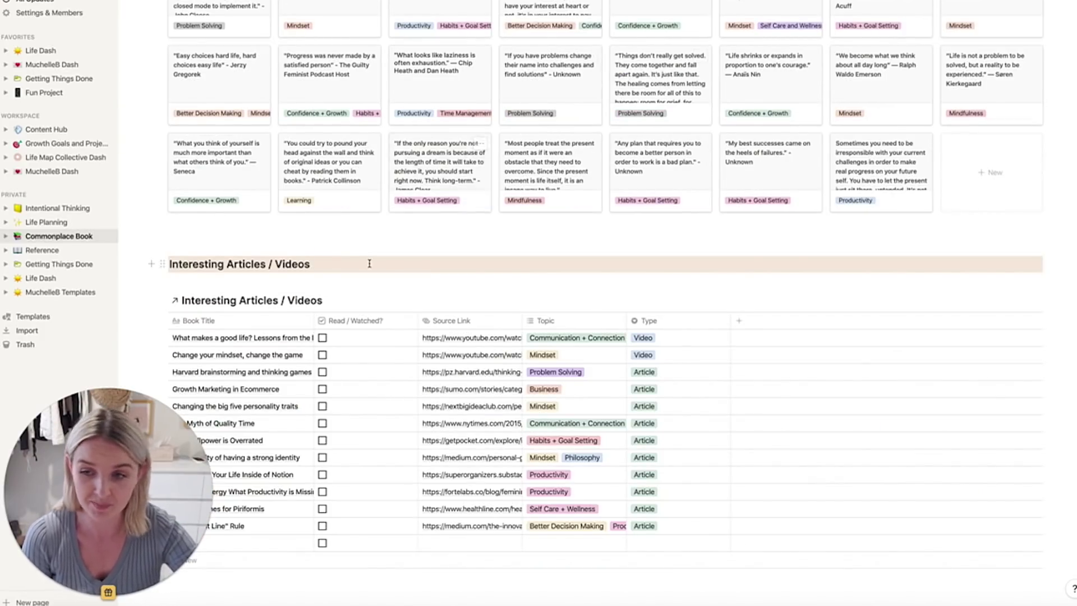
scroll(375, 252, down, 2)
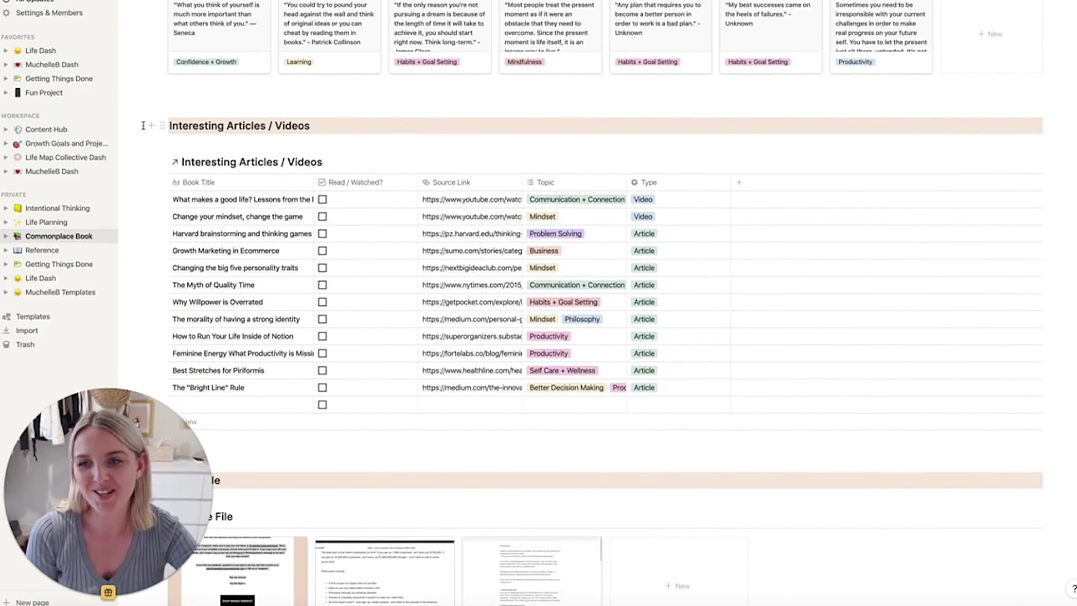
drag(143, 126, 260, 154)
key(Return)
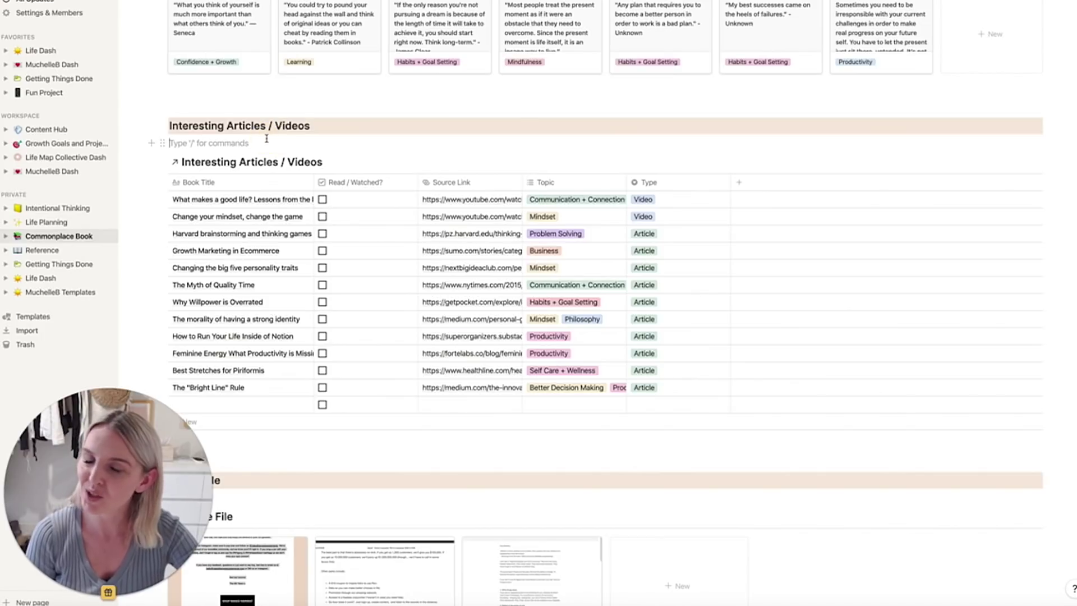
scroll(266, 141, down, 1)
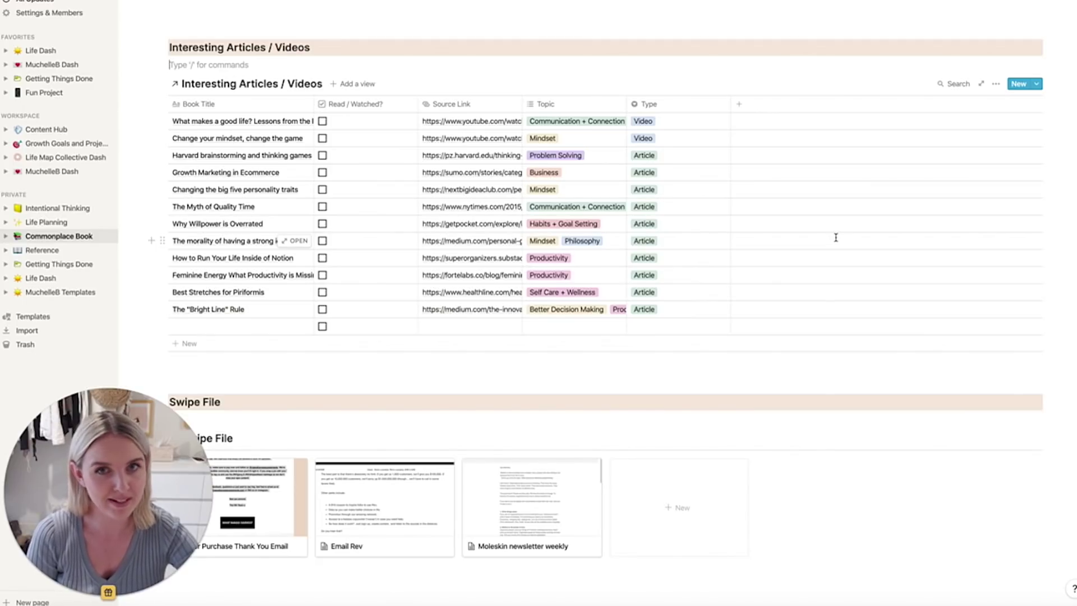
Scroll to the Swipe File gallery and select its email example cards, then clear the selection
scroll(835, 237, down, 5)
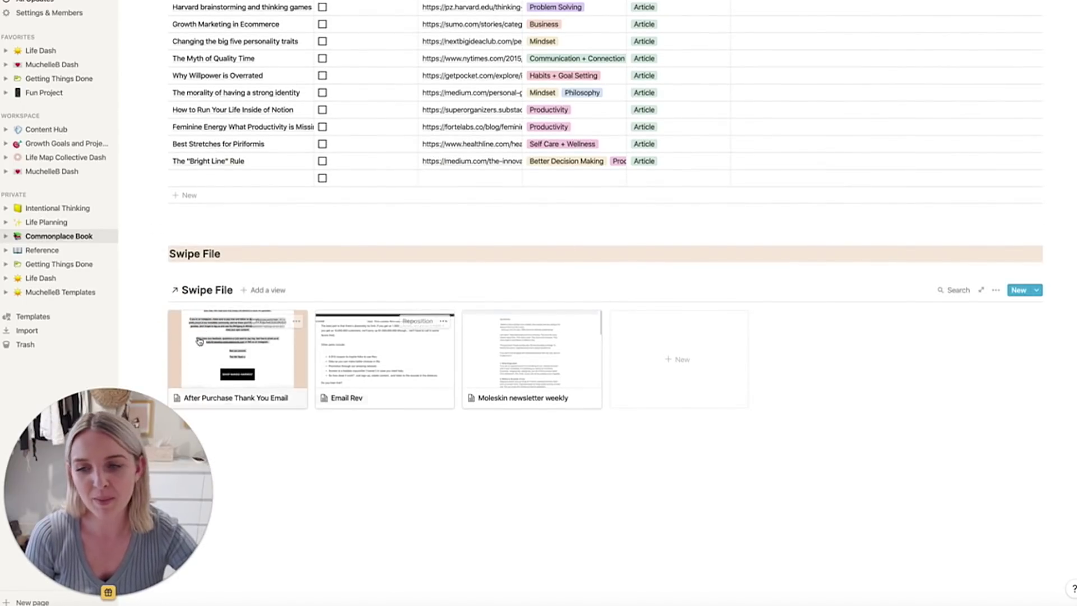
drag(135, 320, 649, 385)
click(632, 459)
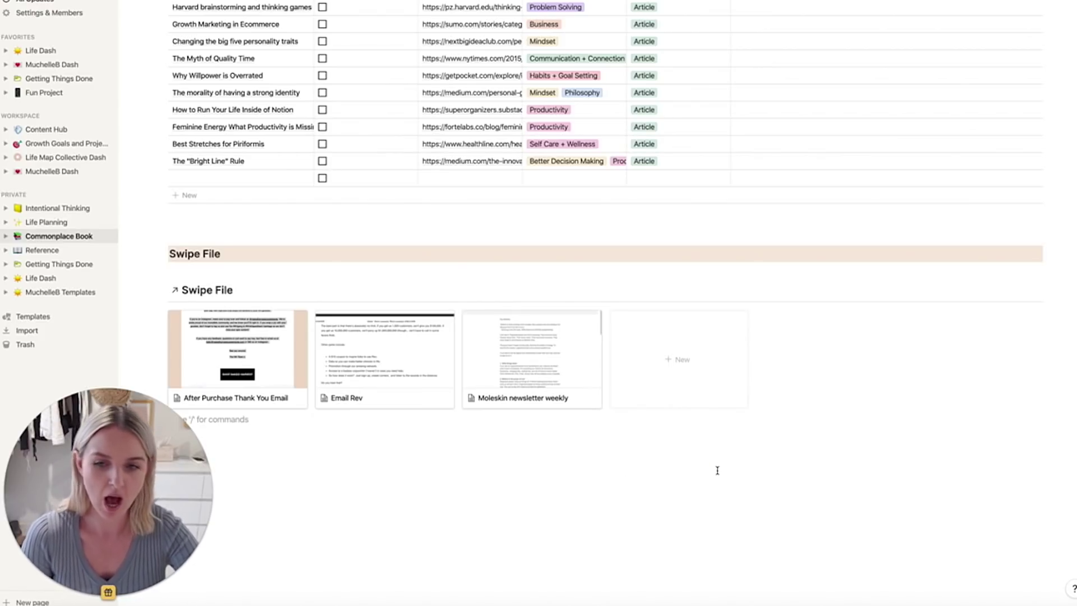
drag(717, 470, 127, 316)
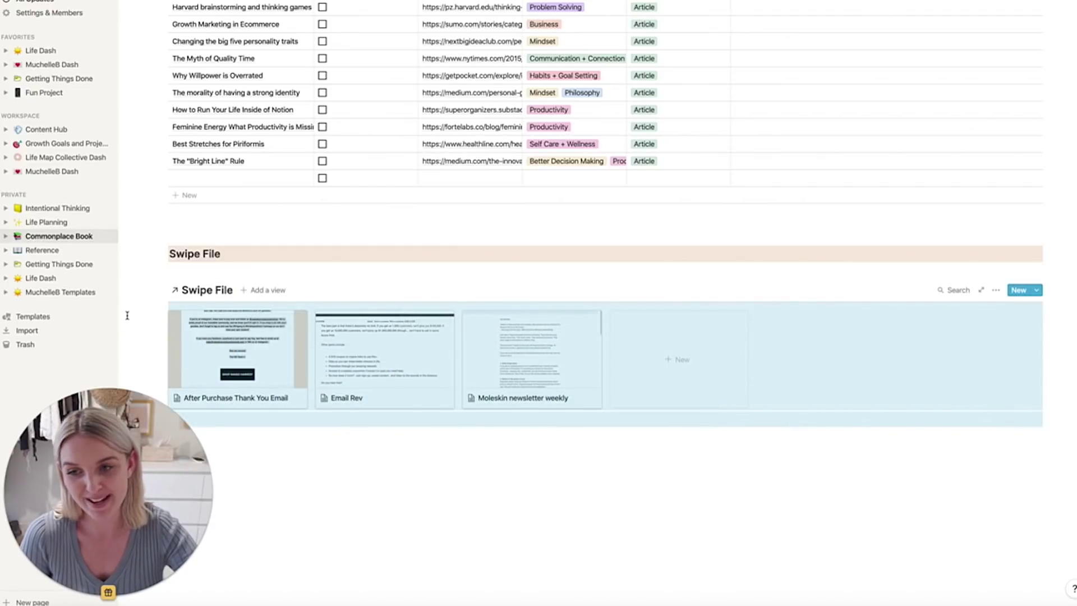
click(127, 315)
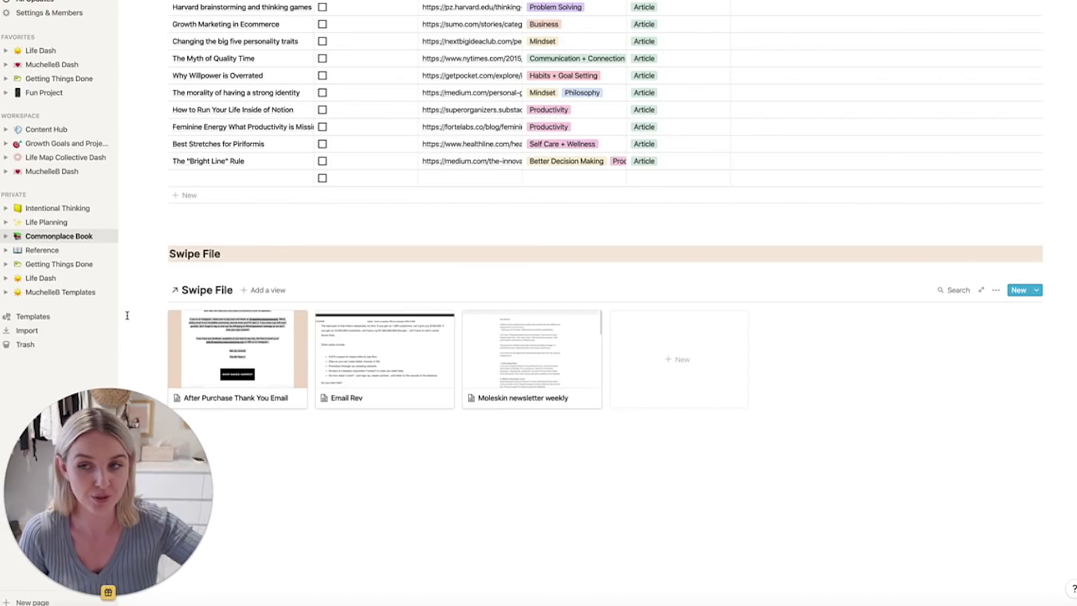
Expand Reference in the sidebar and open the Weekly Marriage Meeting (Agenda) page
click(40, 250)
click(6, 249)
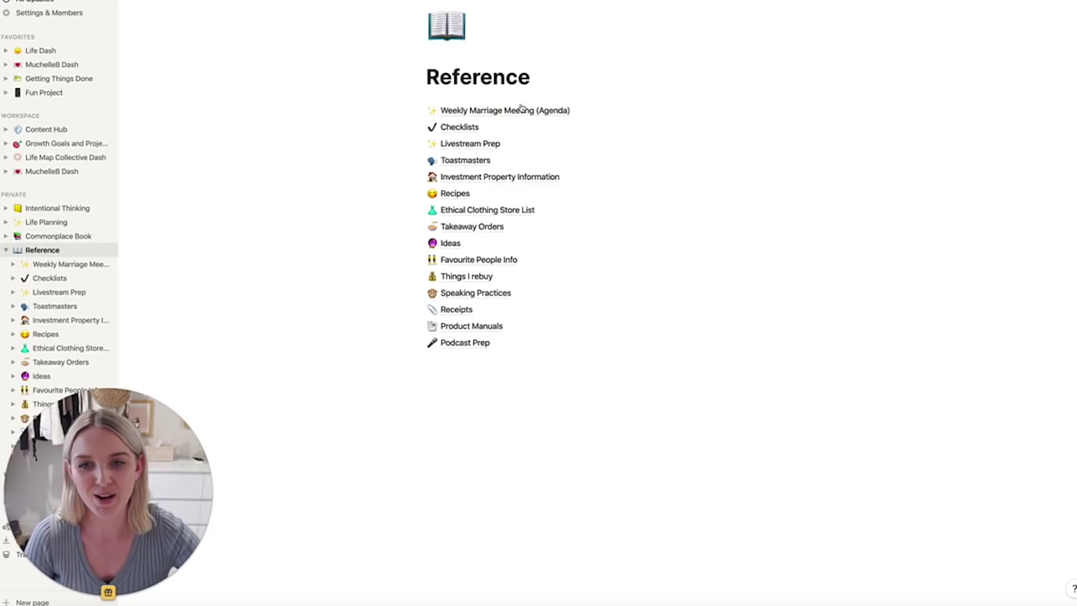
click(475, 112)
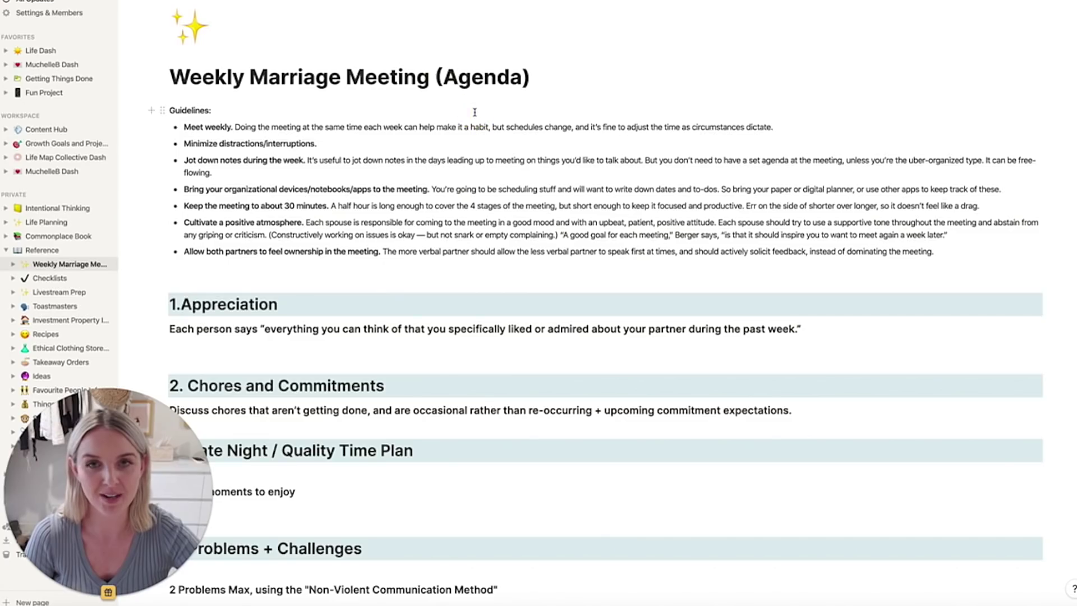
scroll(505, 192, down, 2)
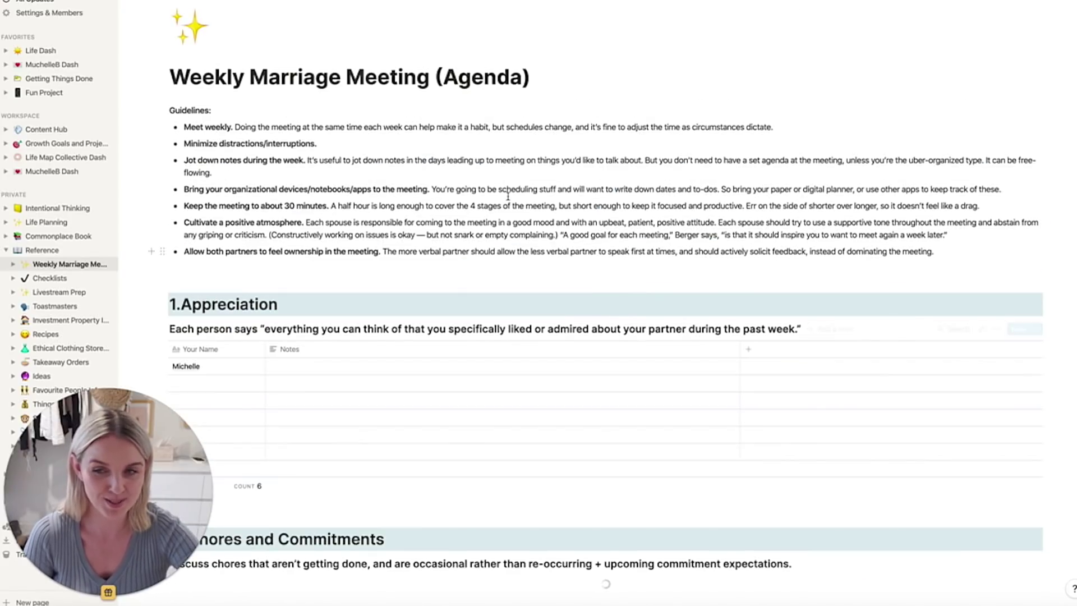
scroll(508, 195, up, 2)
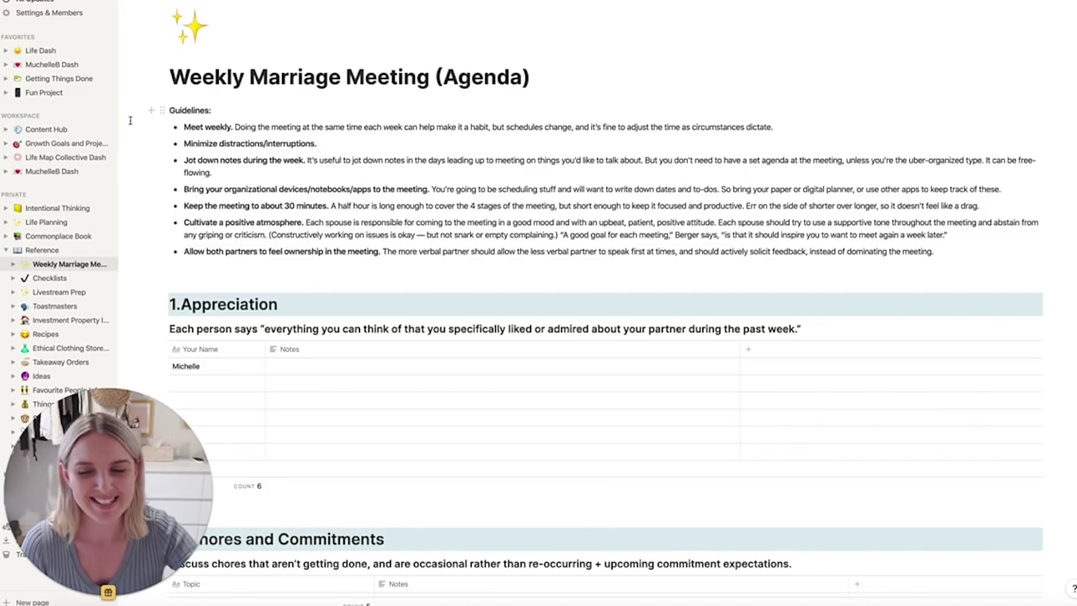
scroll(134, 118, down, 3)
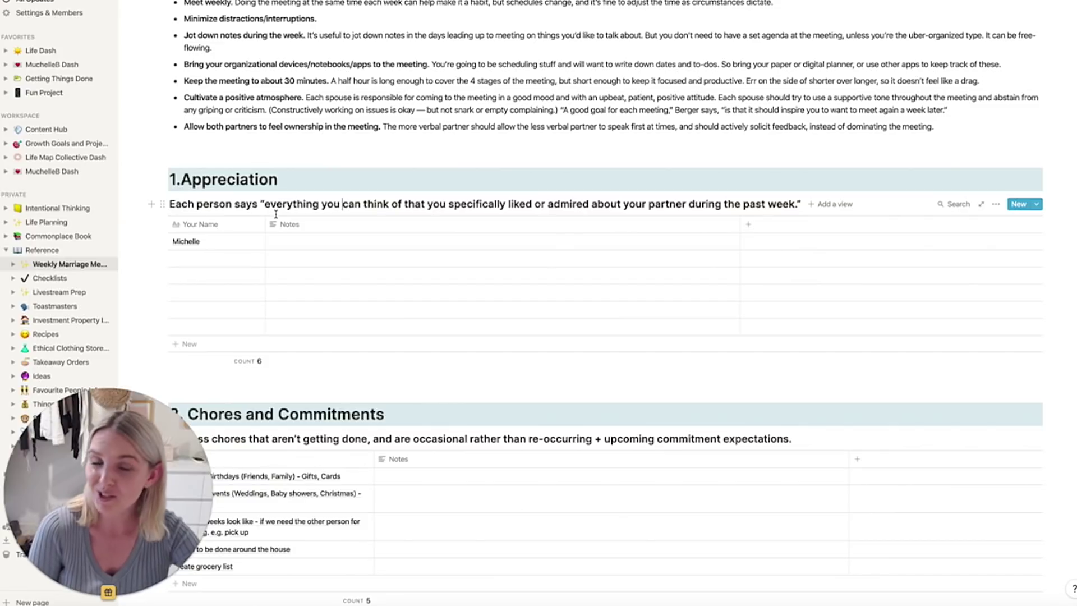
Scroll from 2. Chores and Commitments down to the 4. Problems + Challenges heading and communication template
scroll(331, 222, down, 4)
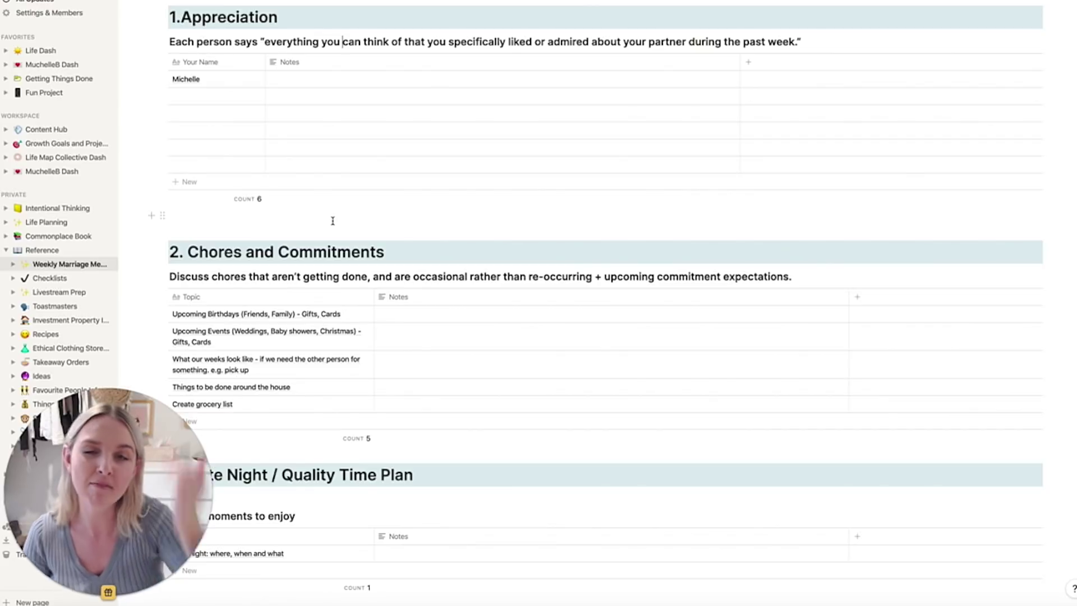
scroll(333, 220, down, 3)
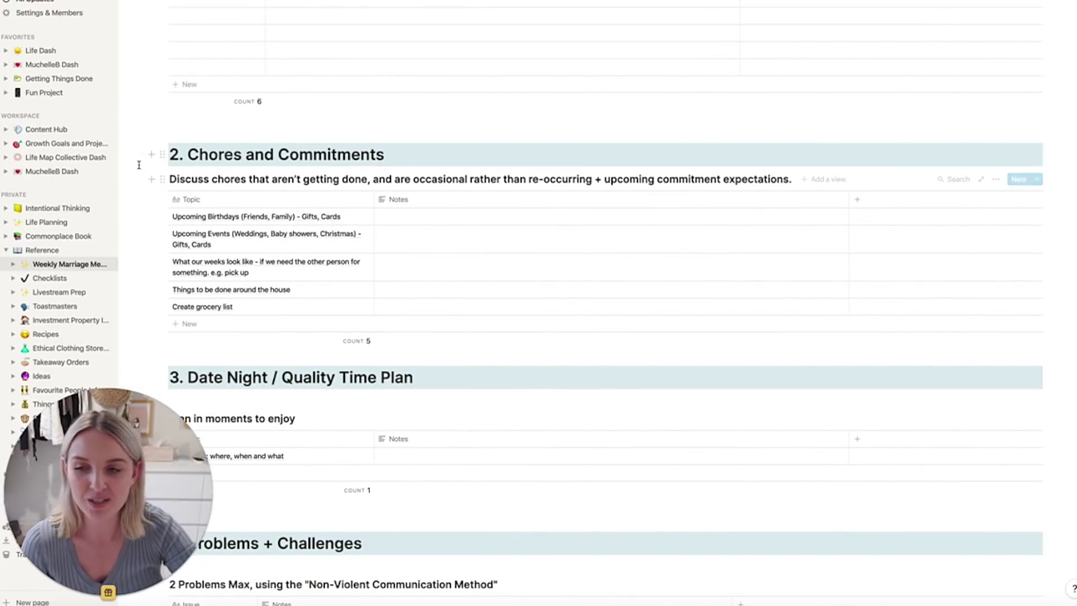
drag(139, 162, 230, 161)
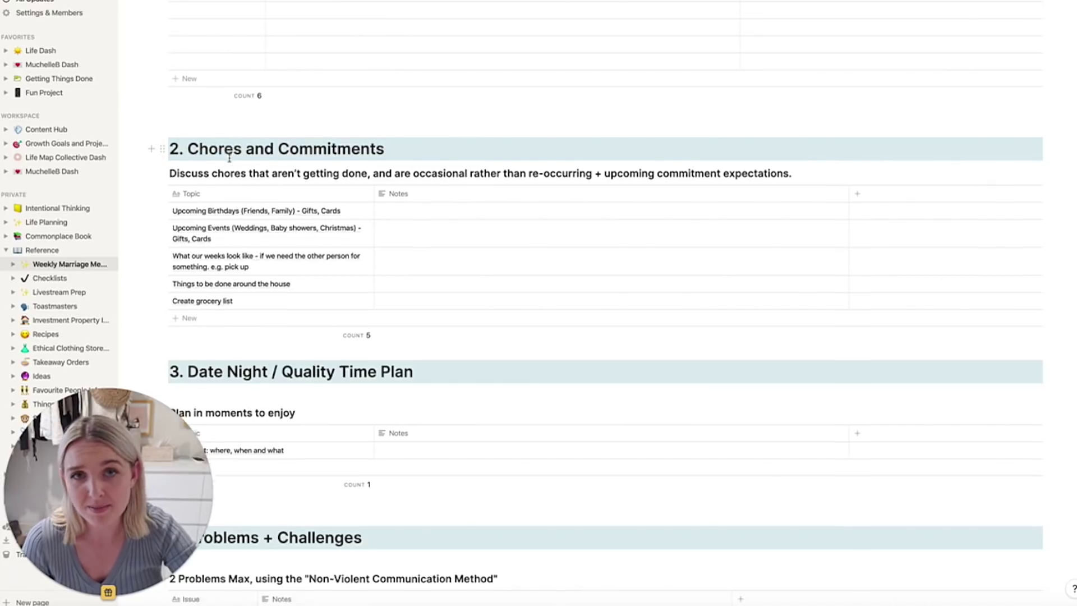
scroll(230, 161, down, 5)
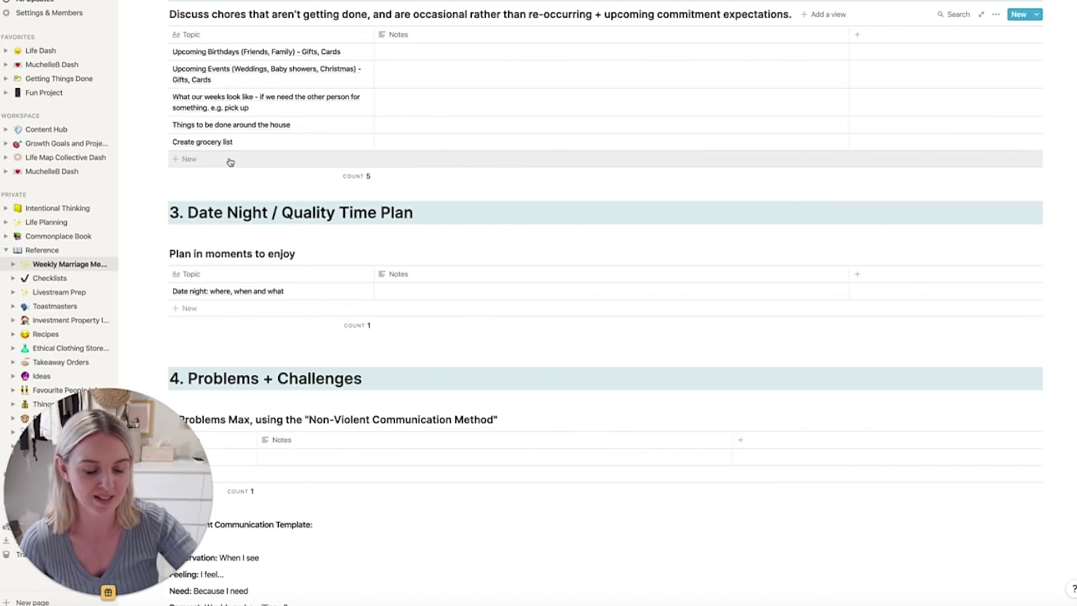
scroll(317, 95, down, 2)
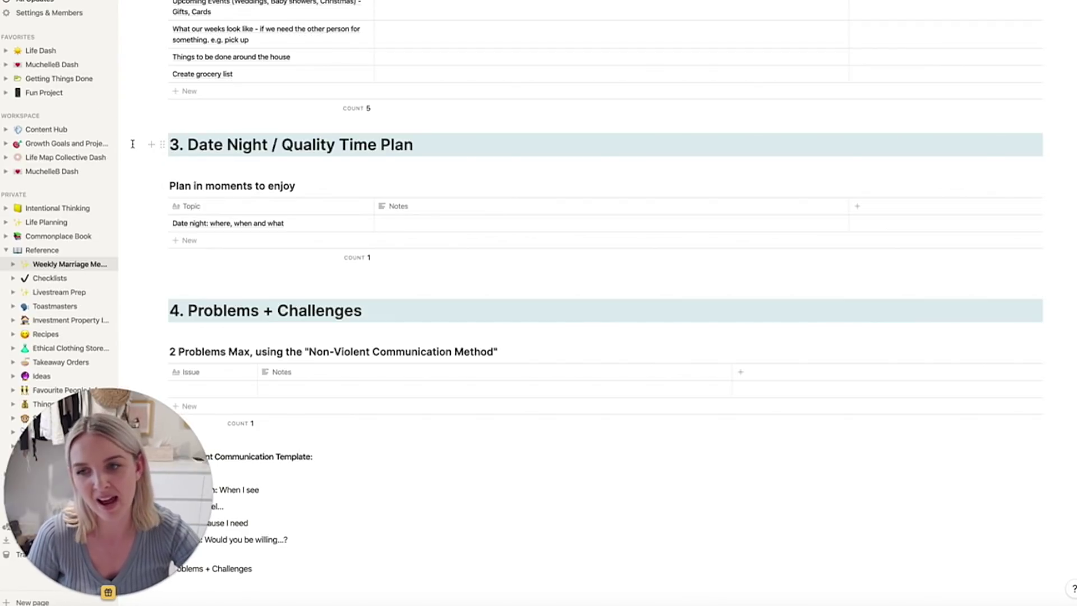
scroll(138, 196, down, 3)
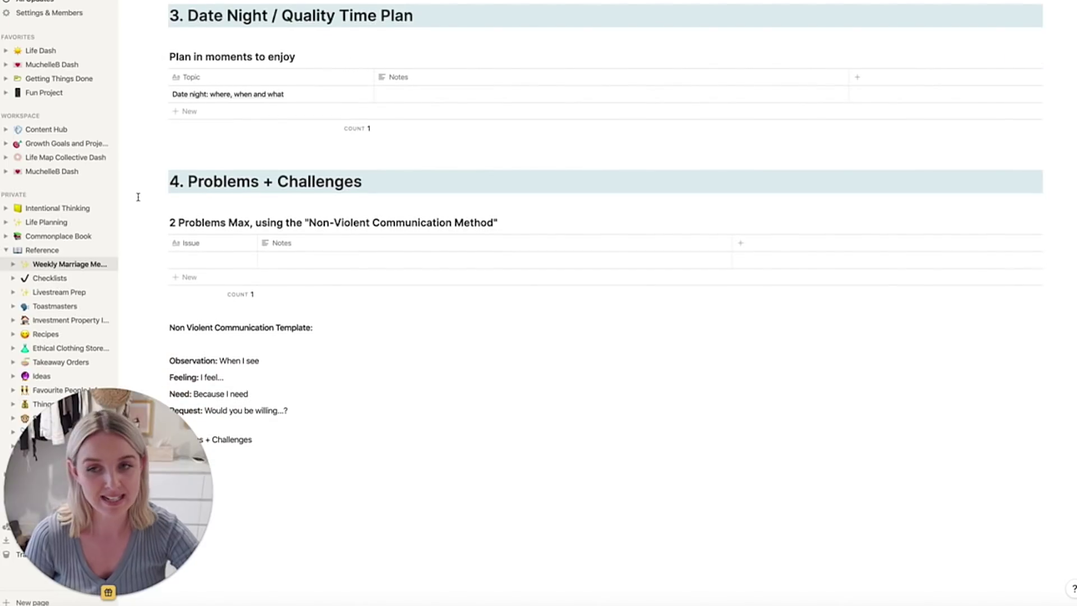
scroll(138, 197, down, 1)
scroll(139, 185, up, 1)
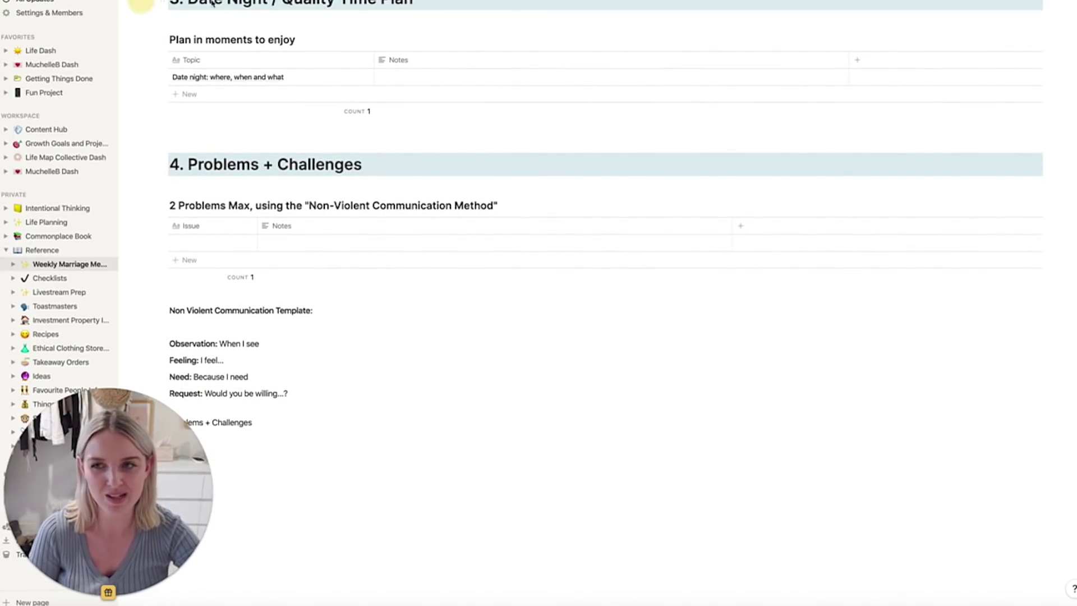
scroll(264, 77, up, 2)
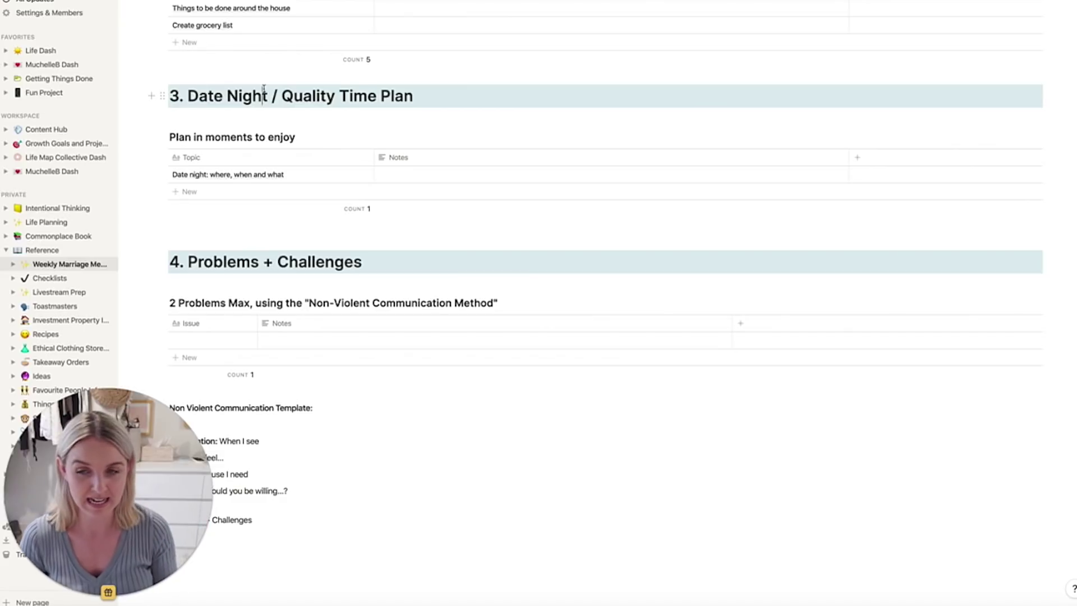
scroll(264, 90, down, 2)
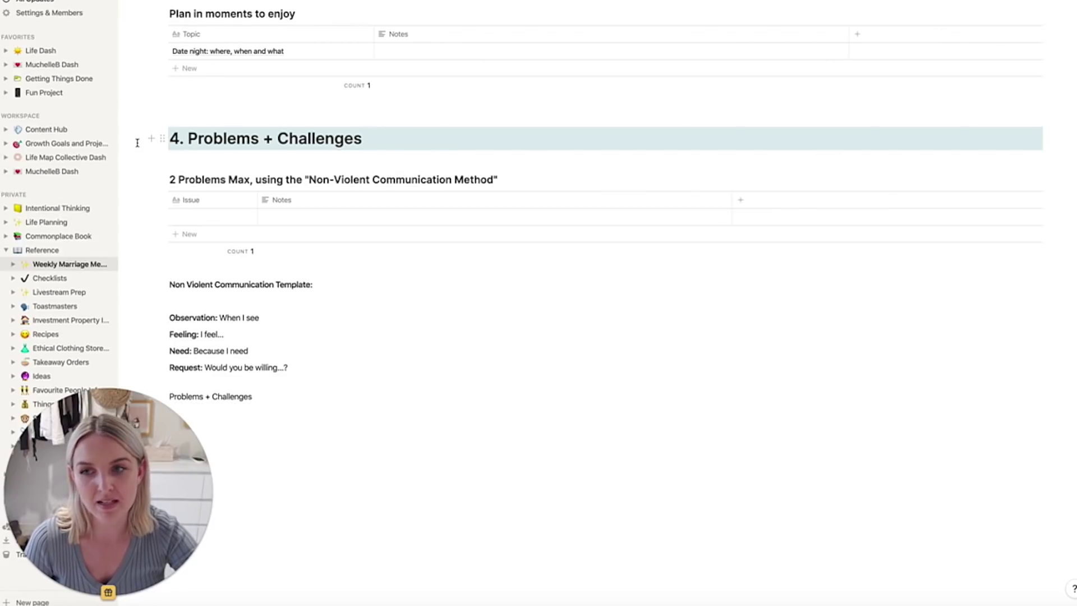
click(301, 139)
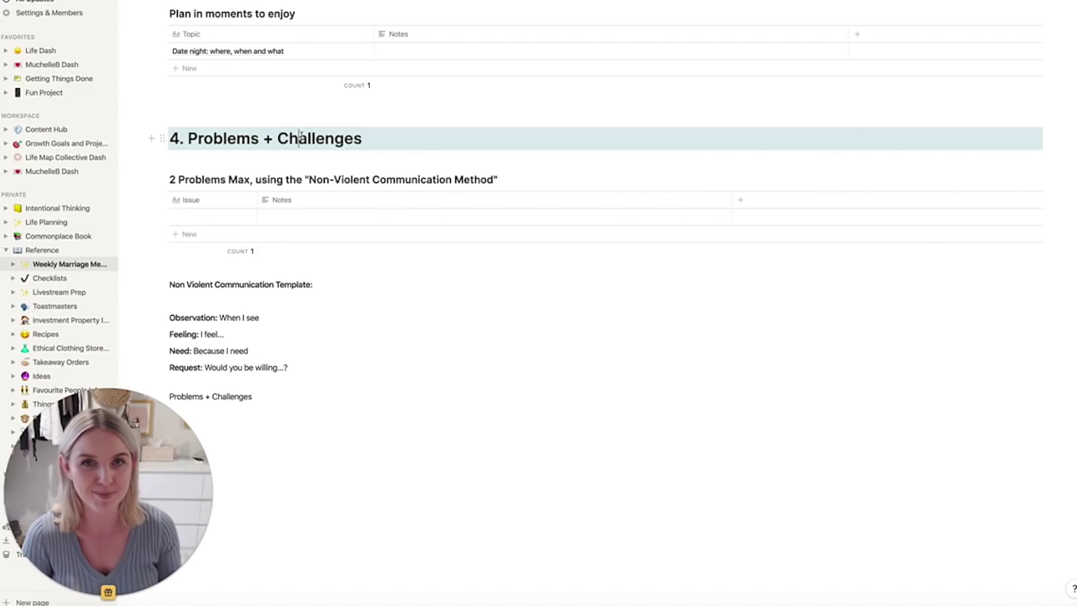
Place the cursor in the 4. Problems + Challenges heading text
click(298, 138)
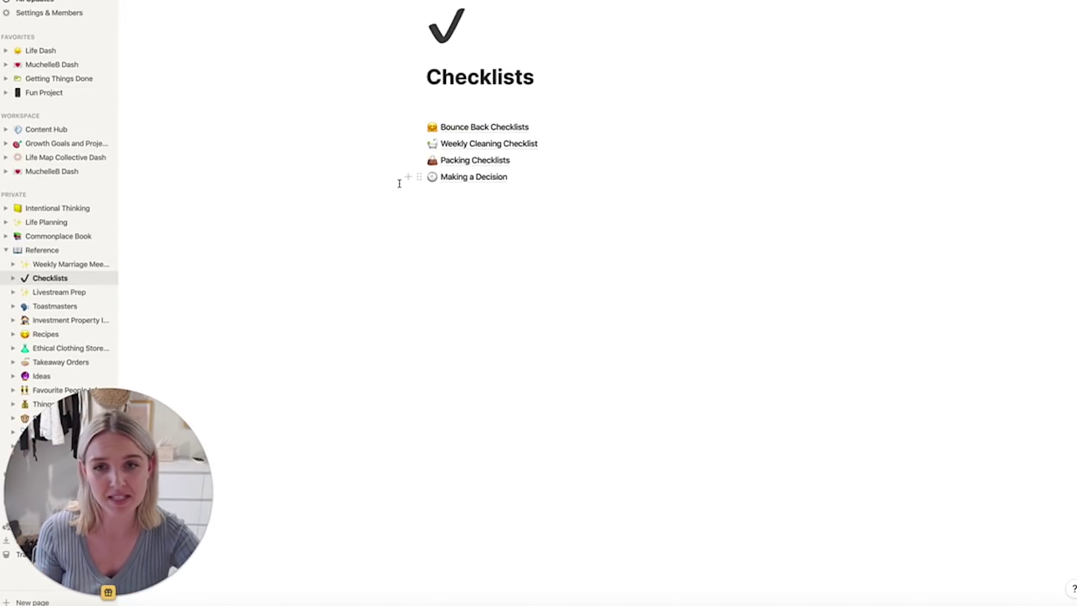
Open Bounce Back Checklists > If you're feeling off, ticking and unticking items so all stay unchecked
click(524, 128)
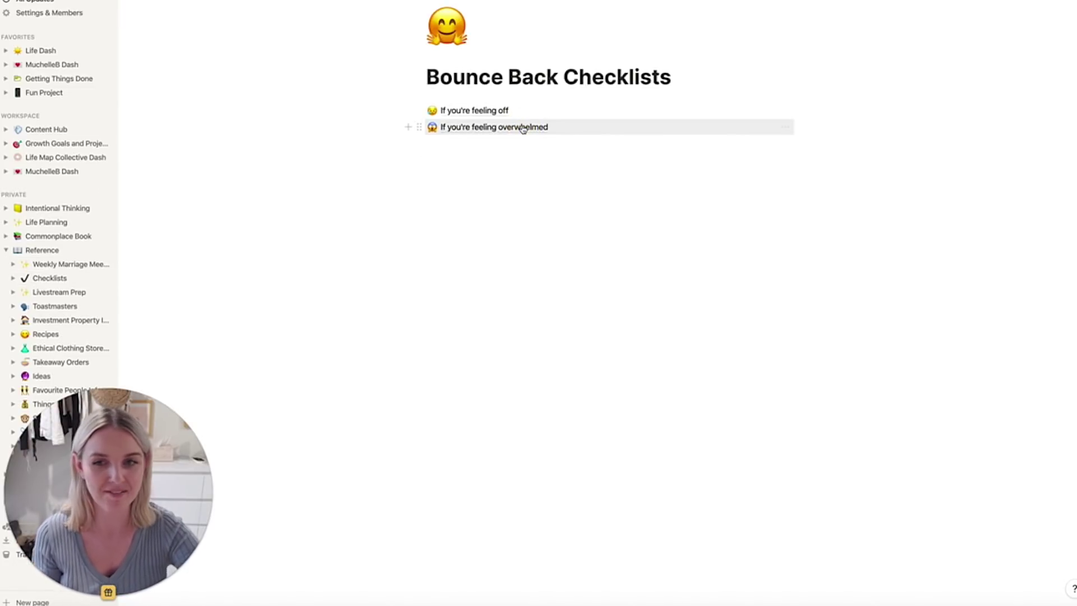
click(477, 112)
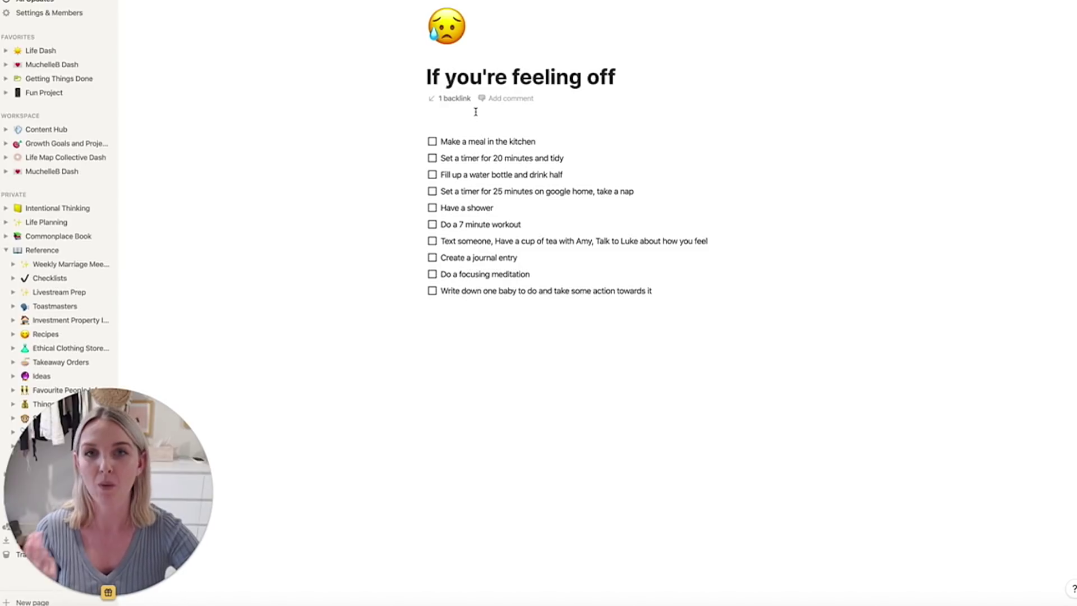
mouse_move(361, 157)
mouse_down()
mouse_move(723, 293)
mouse_move(392, 166)
mouse_move(356, 142)
mouse_up()
click(356, 142)
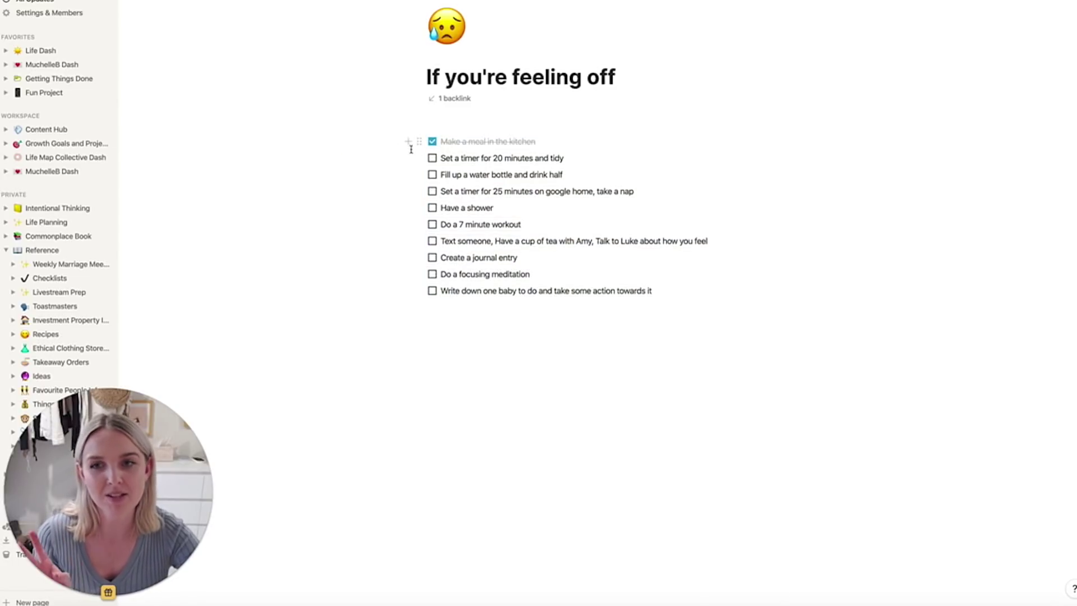
key(ctrl+z)
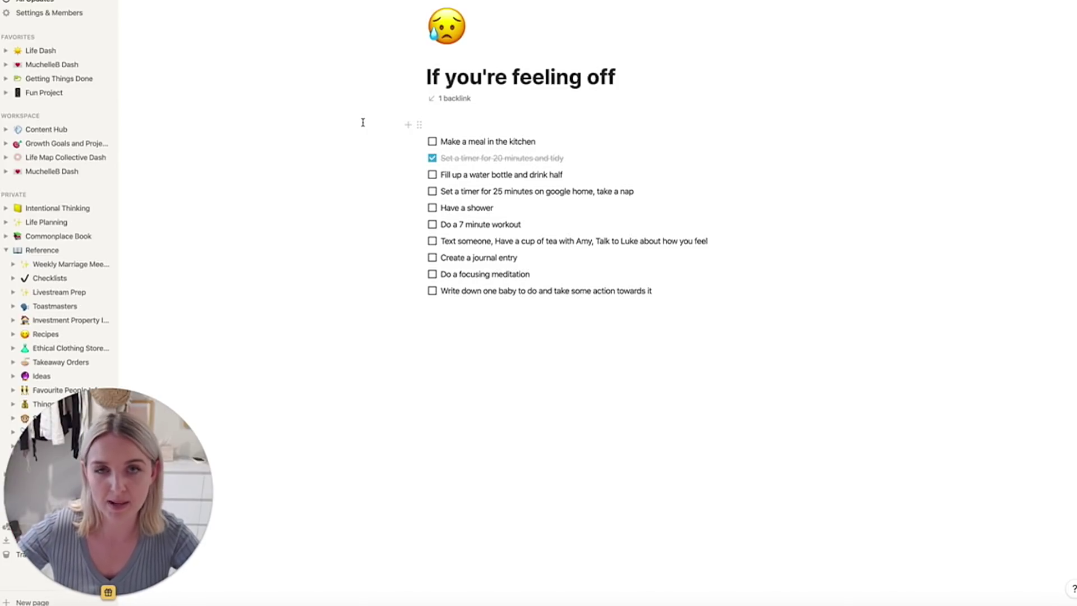
click(432, 159)
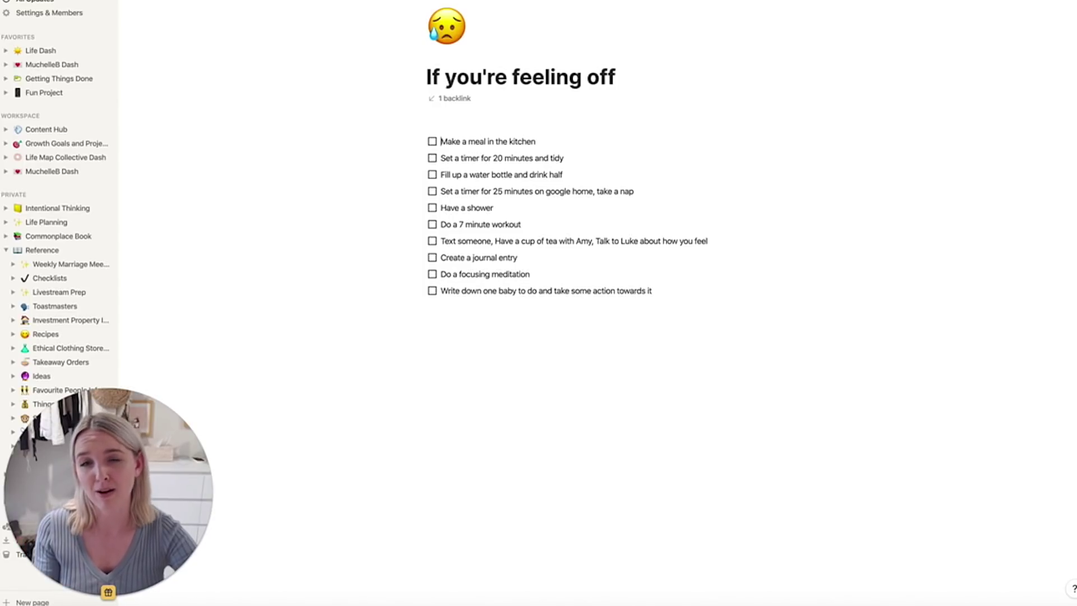
drag(380, 228, 573, 223)
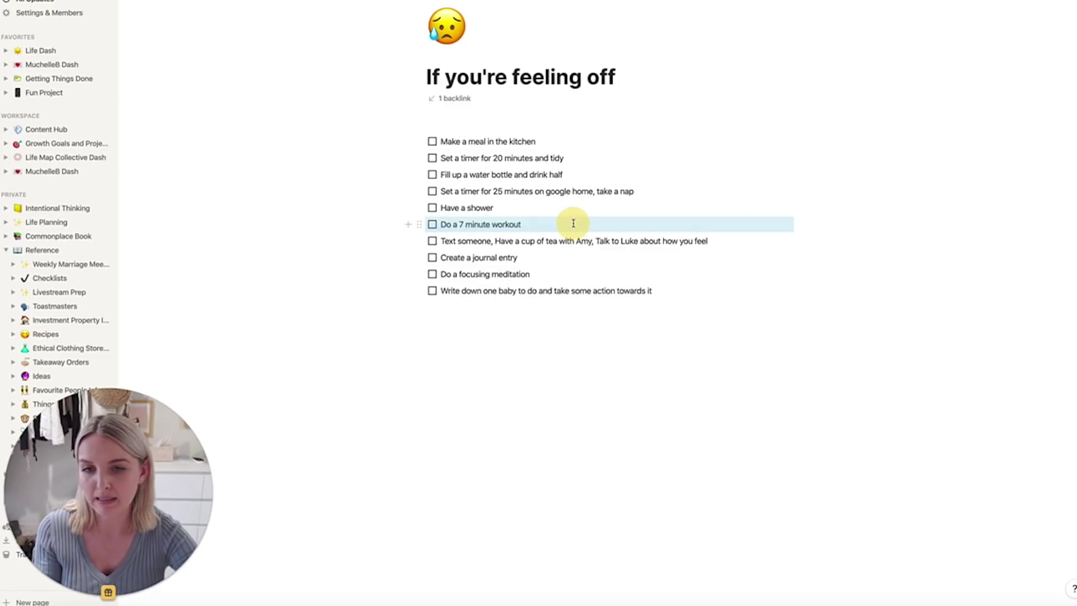
click(573, 223)
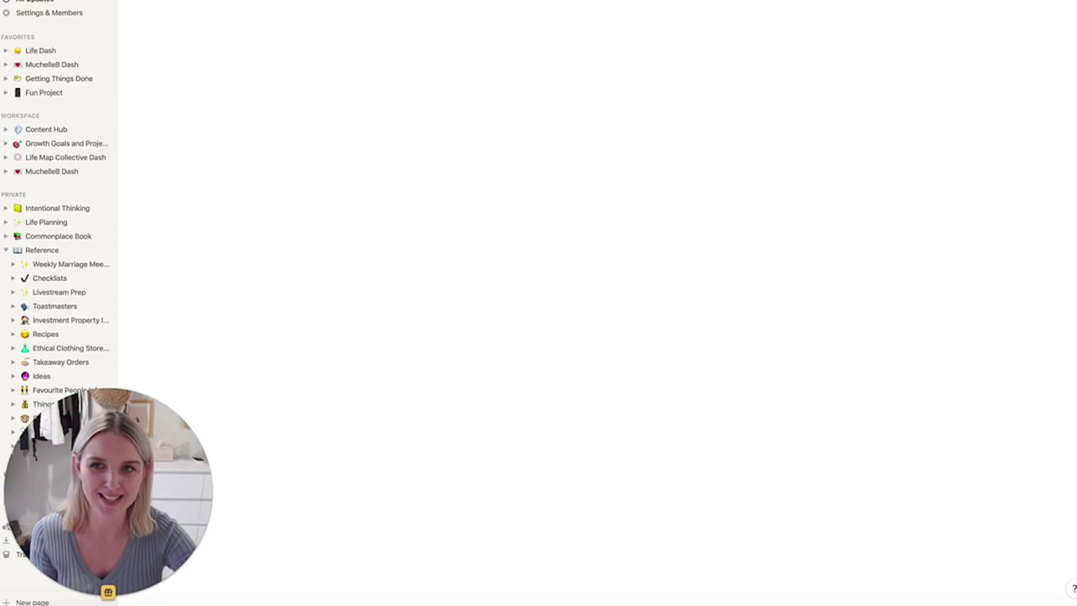
Open the If you're feeling overwhelmed checklist, select its seven items, then go to Recipes
click(488, 126)
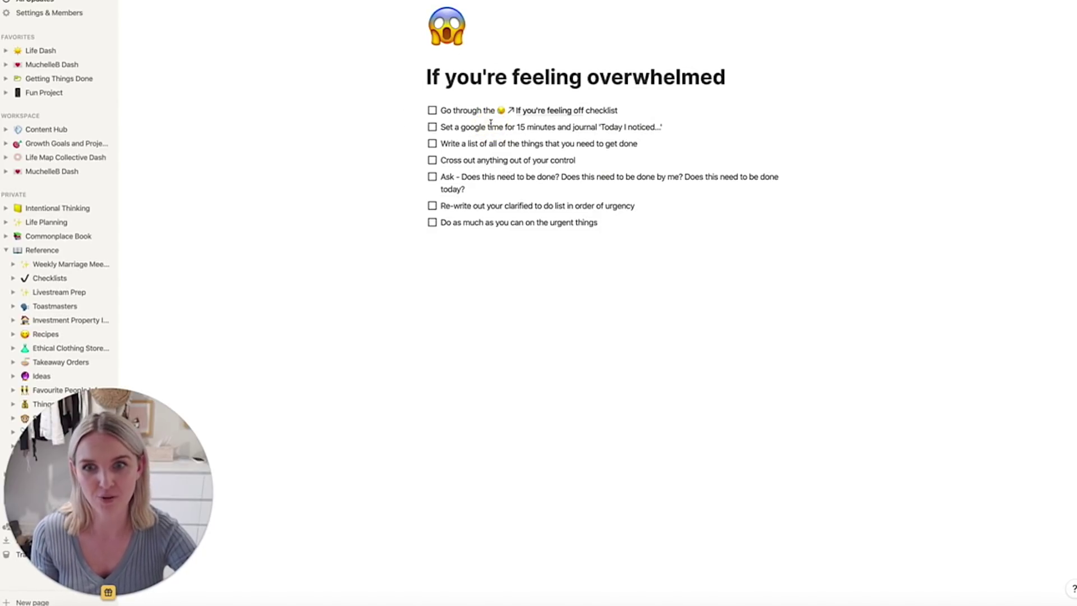
drag(360, 114, 761, 220)
click(755, 217)
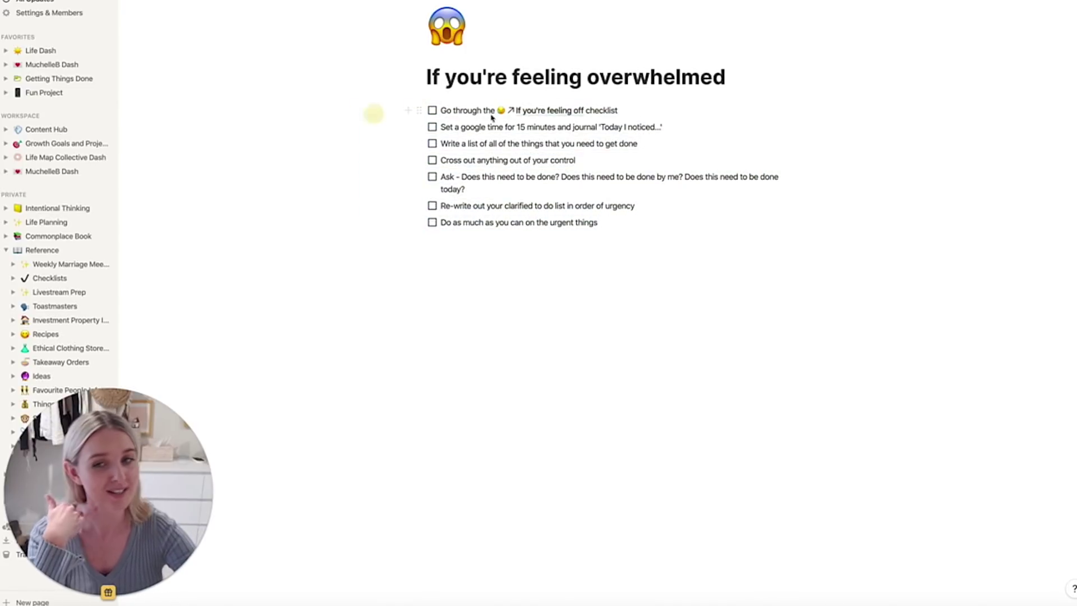
drag(373, 113, 741, 101)
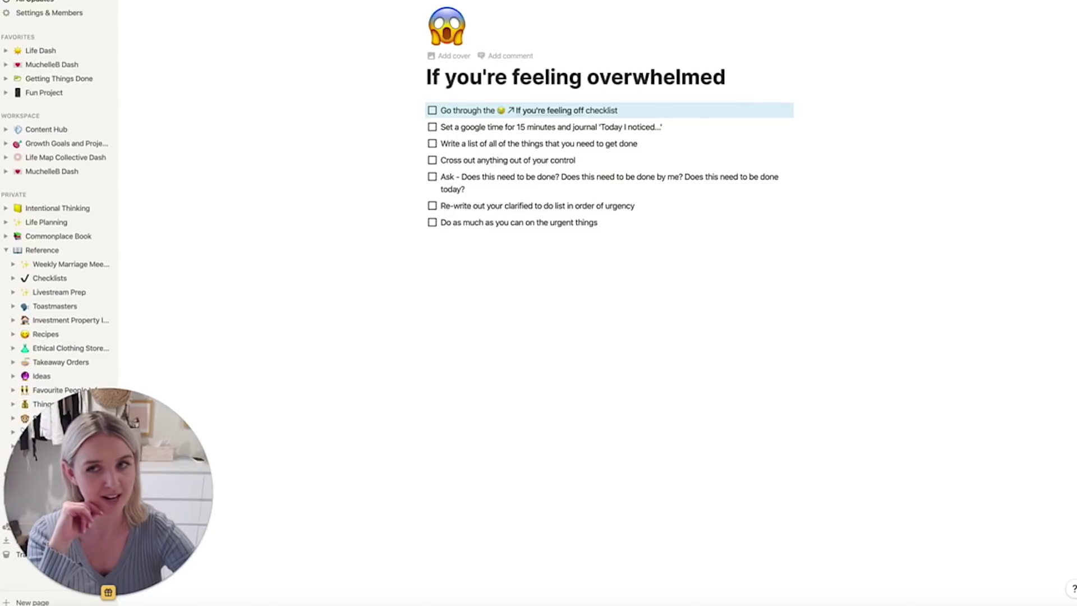
click(46, 333)
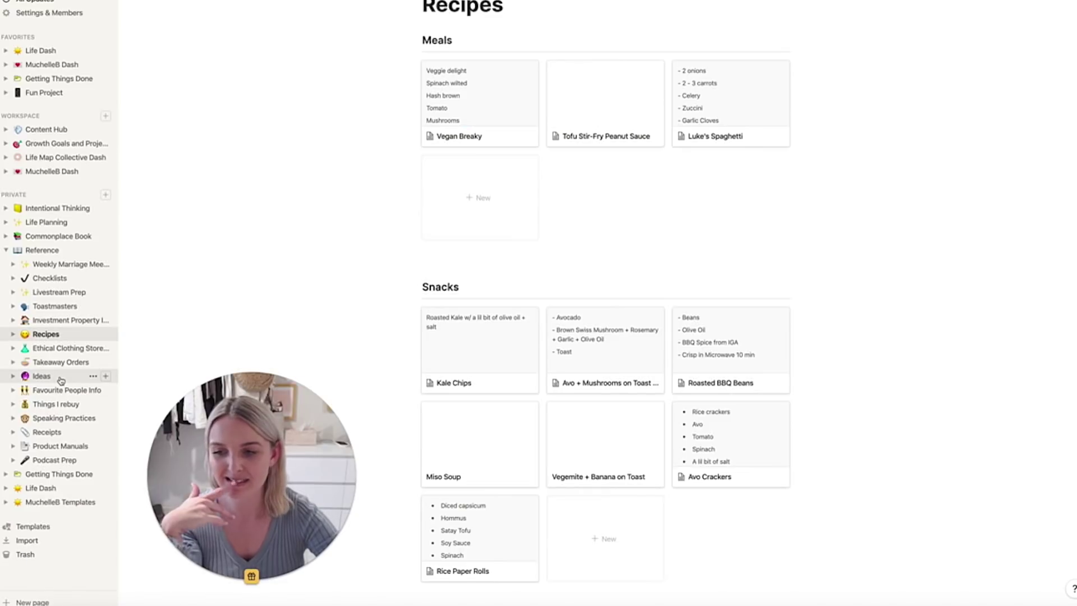
Open the Favourite People Info page from the sidebar
click(62, 390)
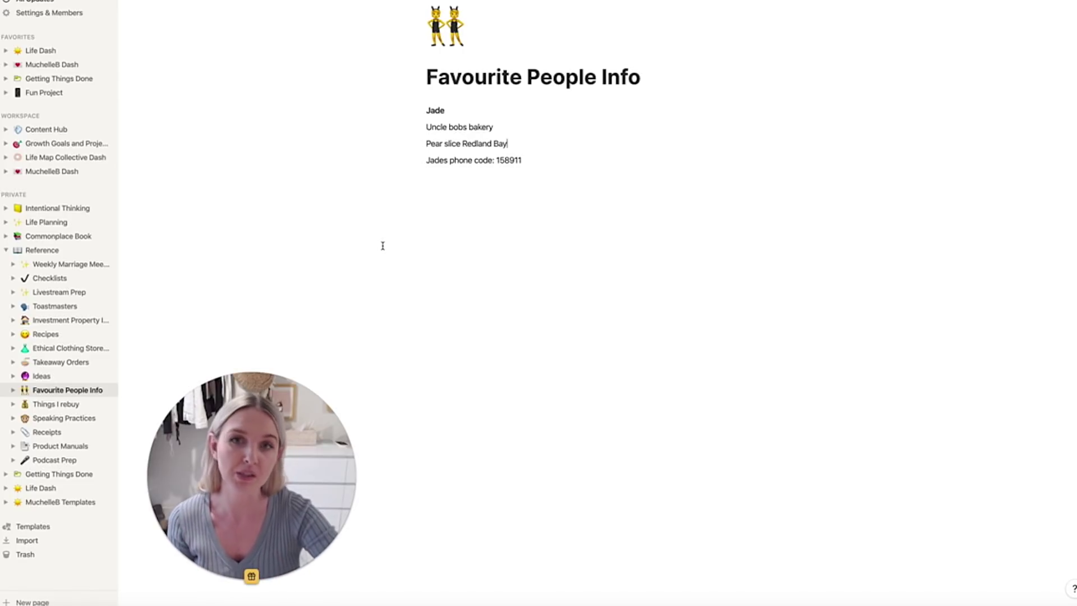
Open the Product Manuals page with its gallery of five appliance manuals
click(58, 447)
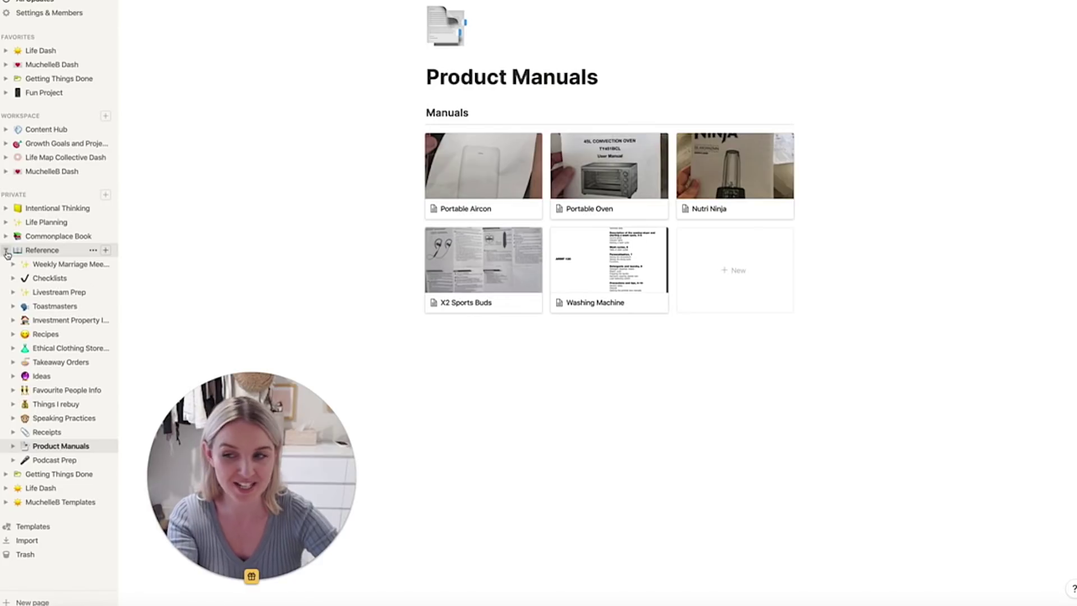
Collapse the Reference entry in the sidebar page tree
click(6, 251)
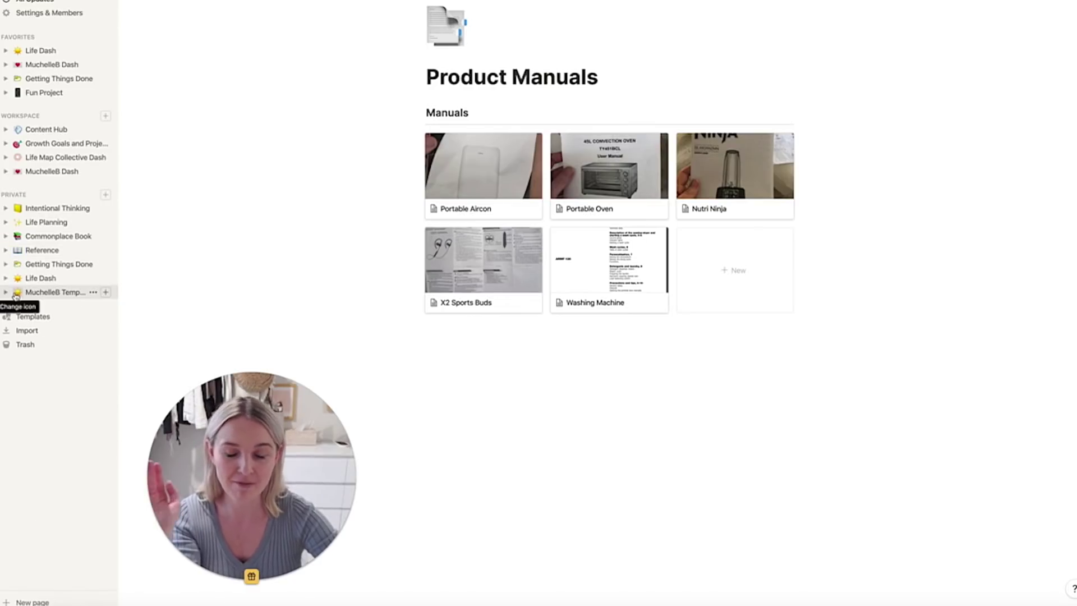